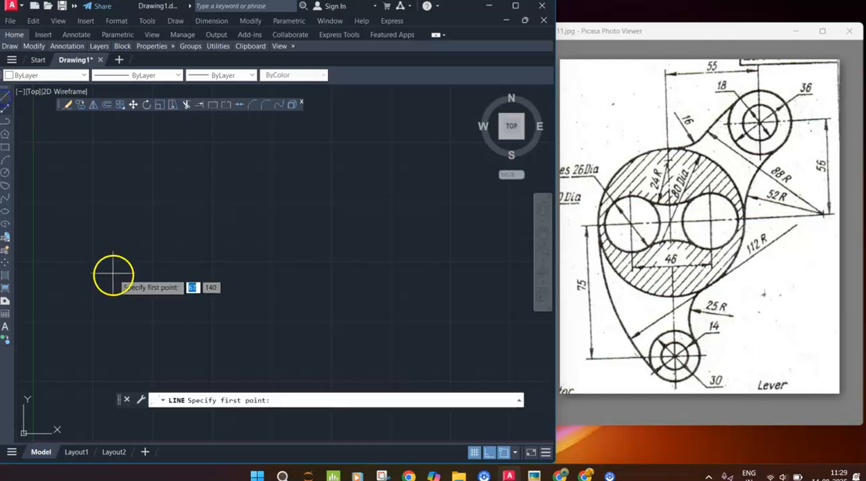
Draw a horizontal centre line about 314 units long.
left_click(96, 271)
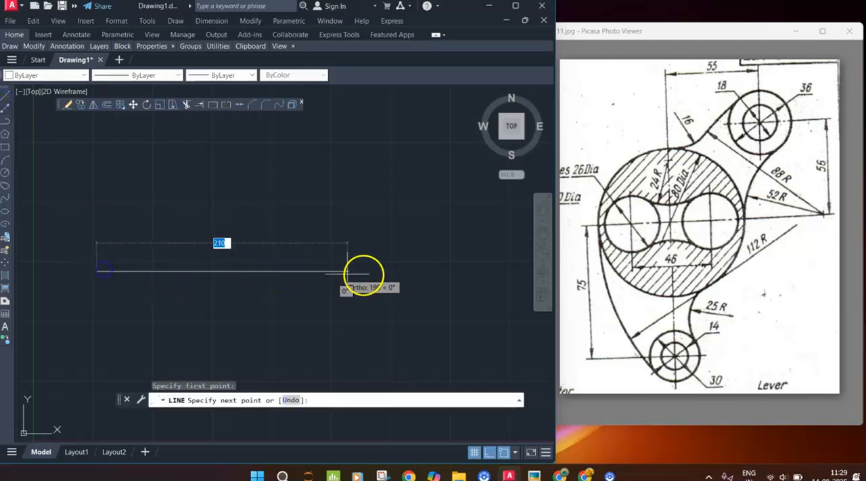
left_click(474, 271)
key("Escape")
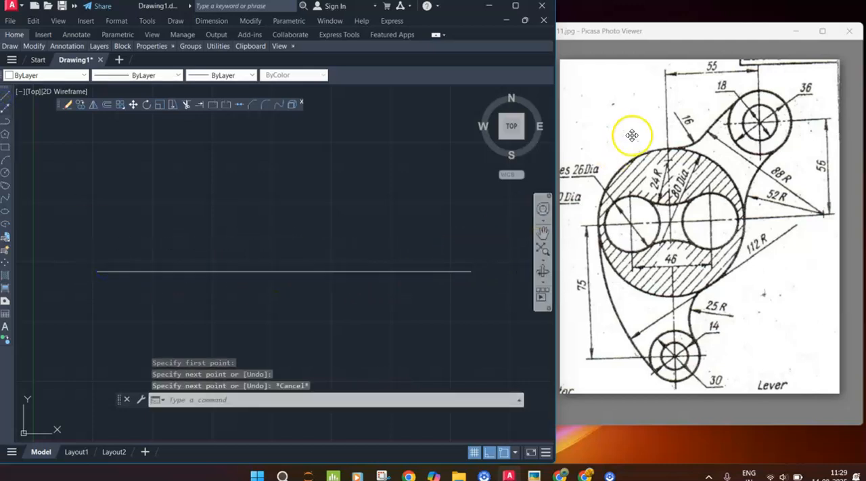
Draw a vertical centre line about 266 units long that crosses the horizontal line near its middle.
left_click(6, 99)
left_click(276, 141)
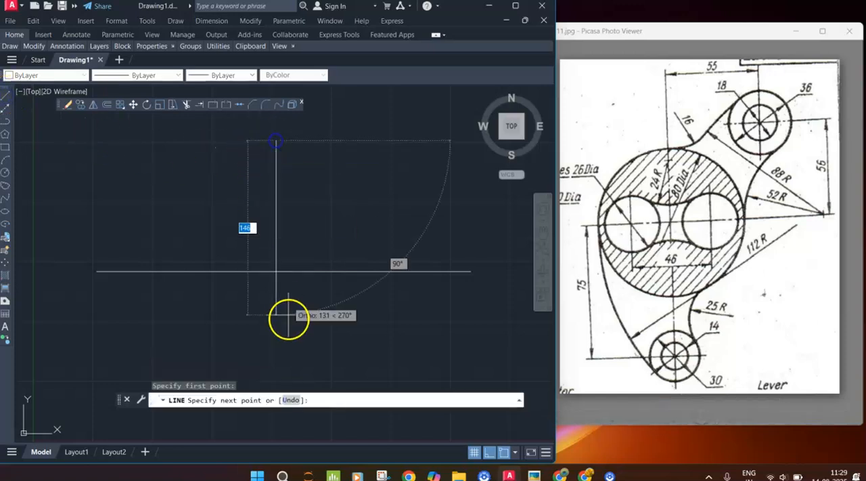
middle_click_drag(291, 382, 282, 304)
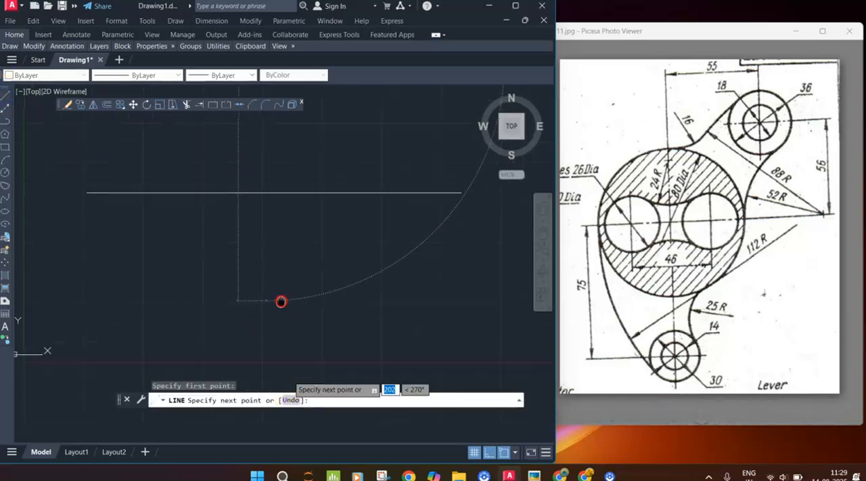
left_click(273, 370)
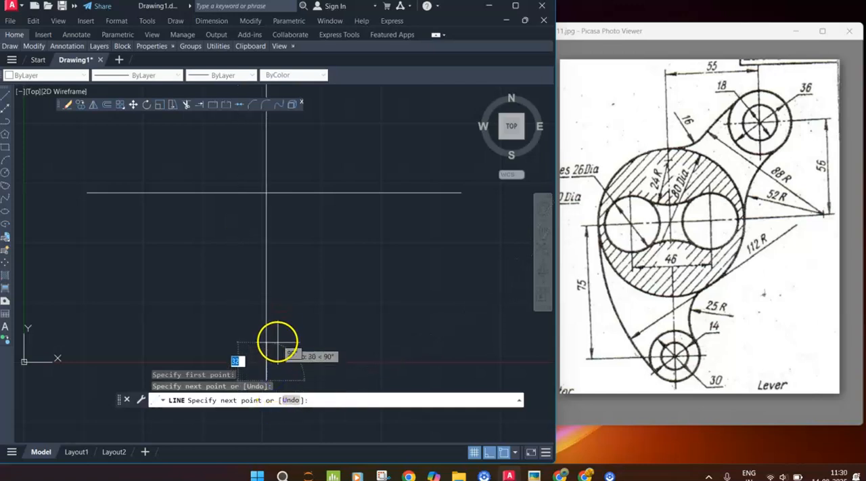
key("Escape")
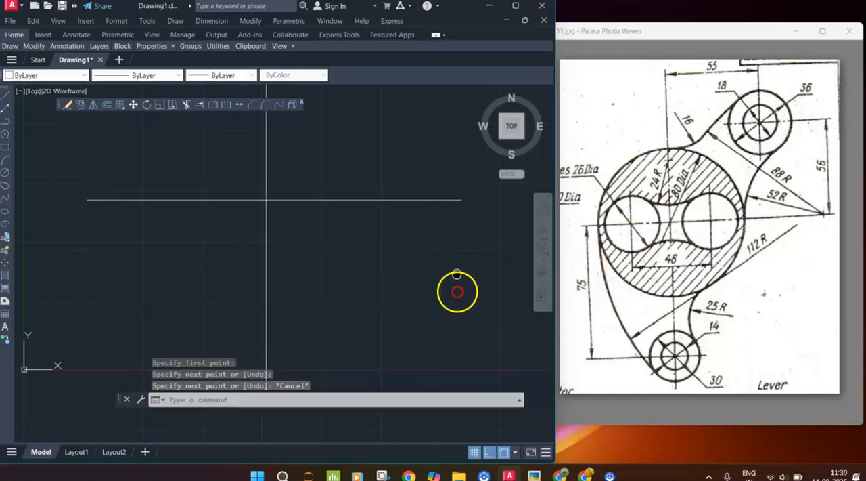
middle_click_drag(456, 290, 458, 342)
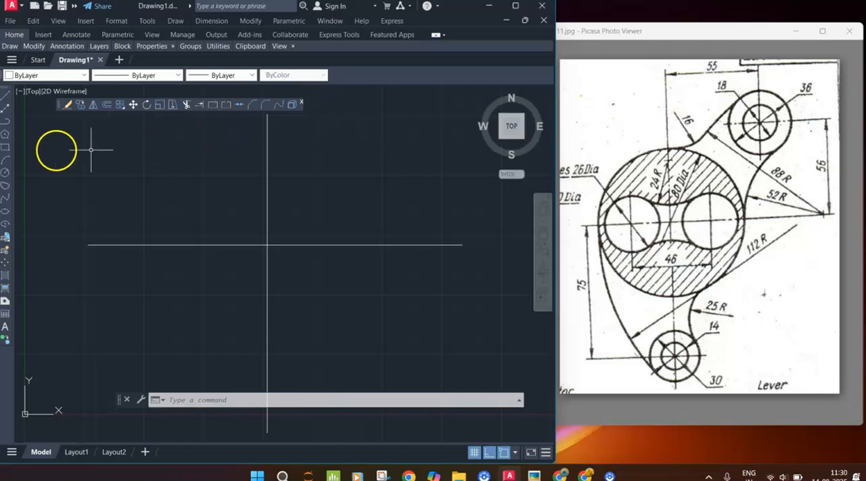
Offset the vertical centre line 55 units to the right.
left_click(248, 21)
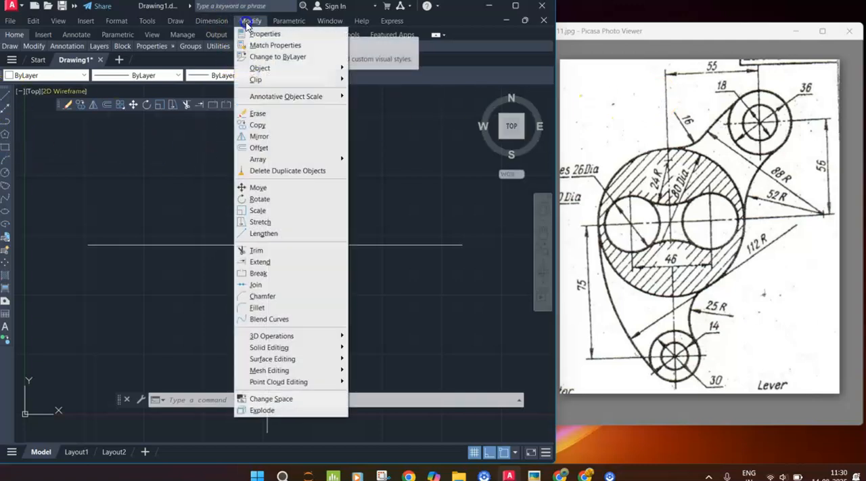
left_click(272, 148)
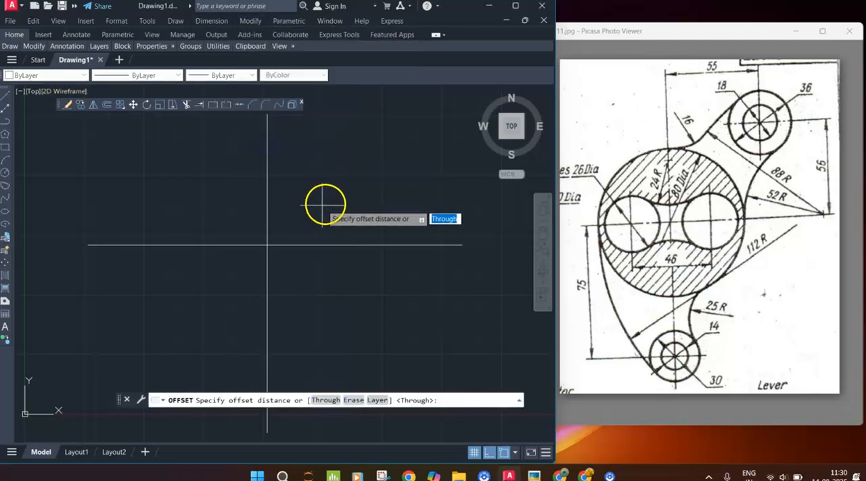
key("Return")
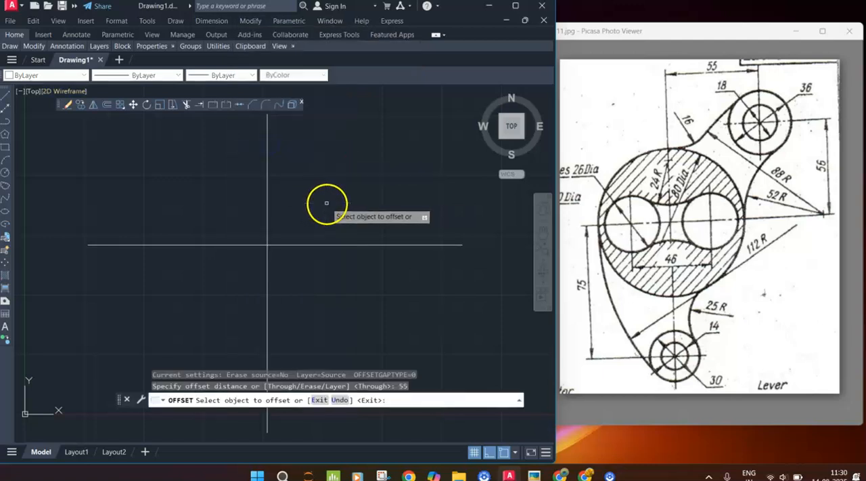
left_click(266, 194)
left_click(425, 187)
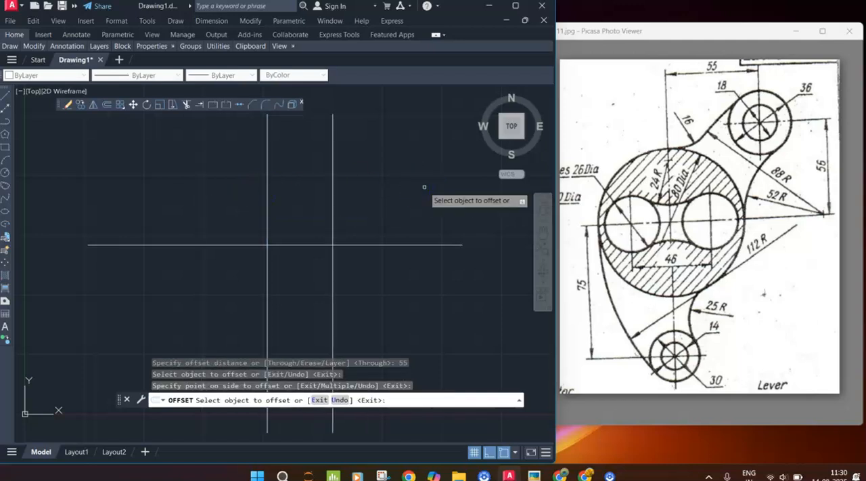
key("Return")
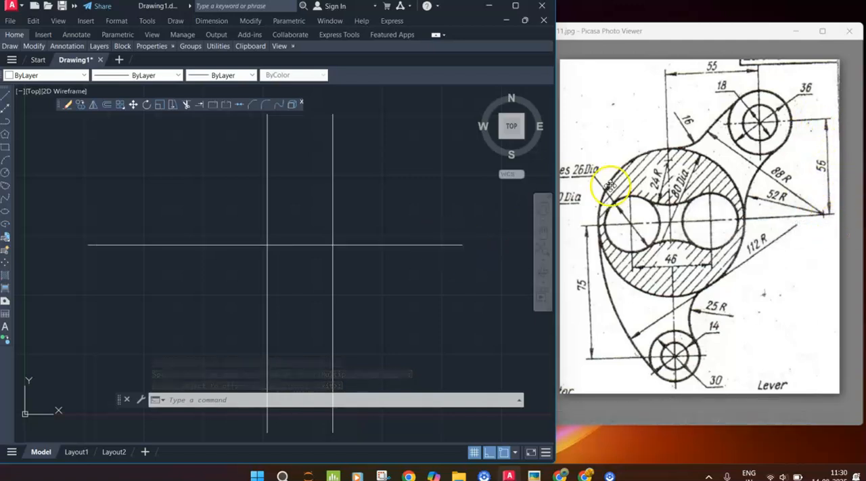
Offset the horizontal centre line 56 units upward.
left_click(254, 21)
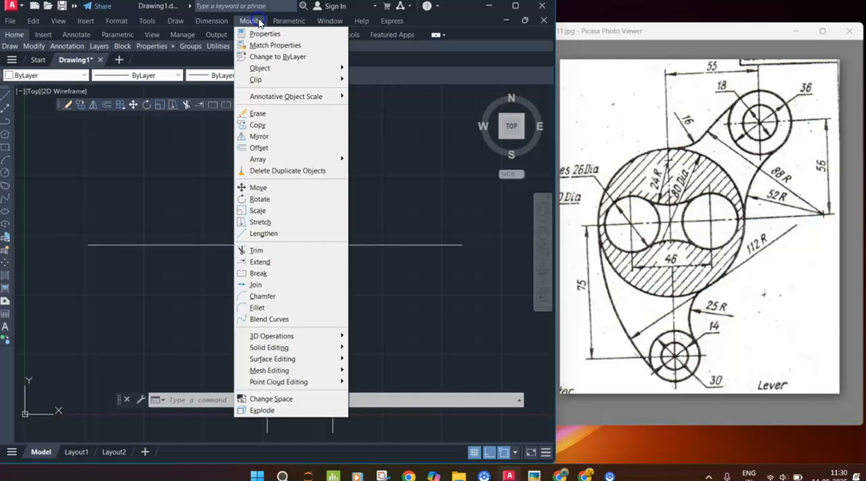
left_click(283, 150)
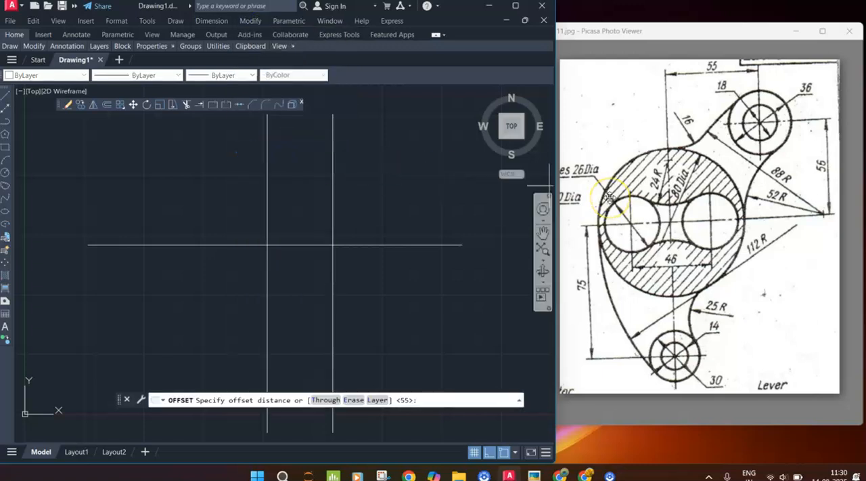
key("Return")
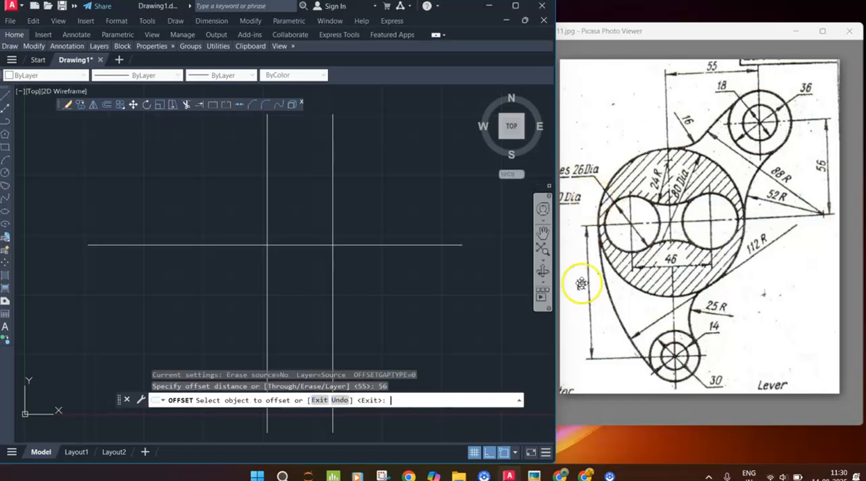
left_click(389, 243)
left_click(389, 244)
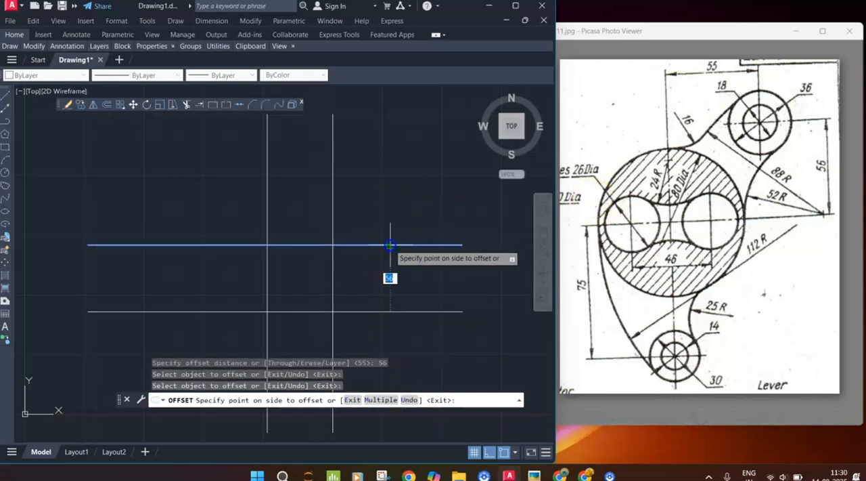
left_click(387, 161)
key("Return")
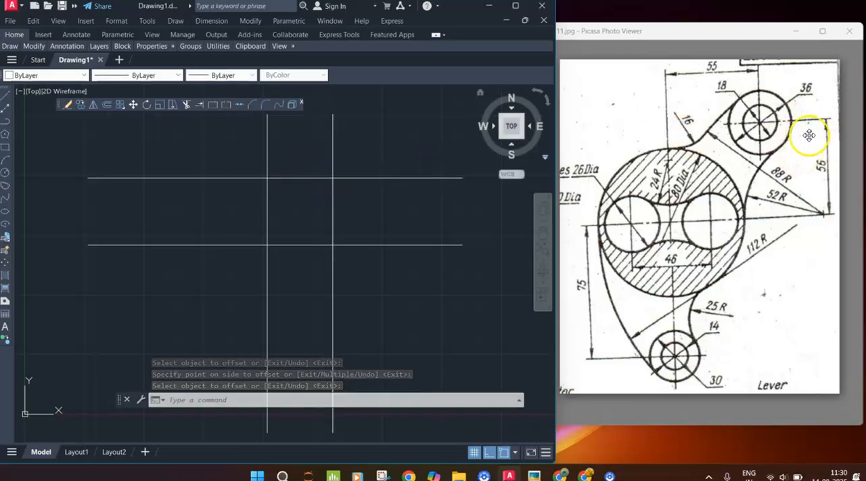
Draw two concentric circles with radii 9 and 18 at the intersection of the two offset lines.
left_click(5, 174)
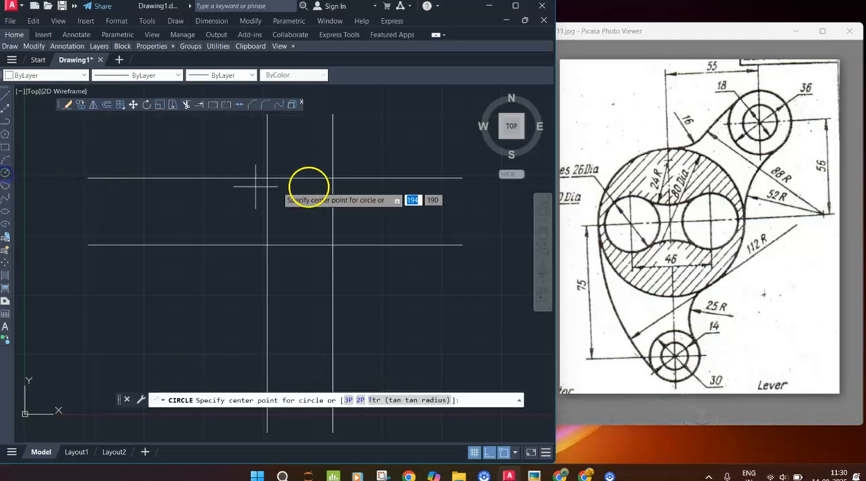
left_click(333, 177)
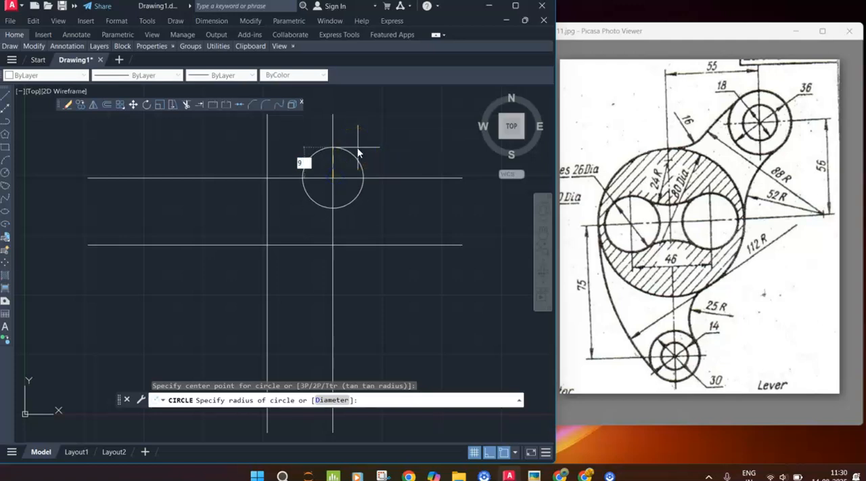
key("Return")
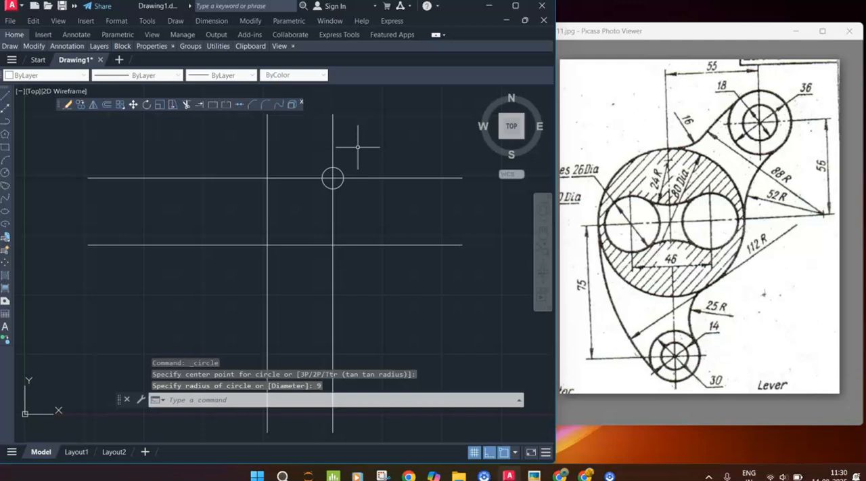
left_click(6, 173)
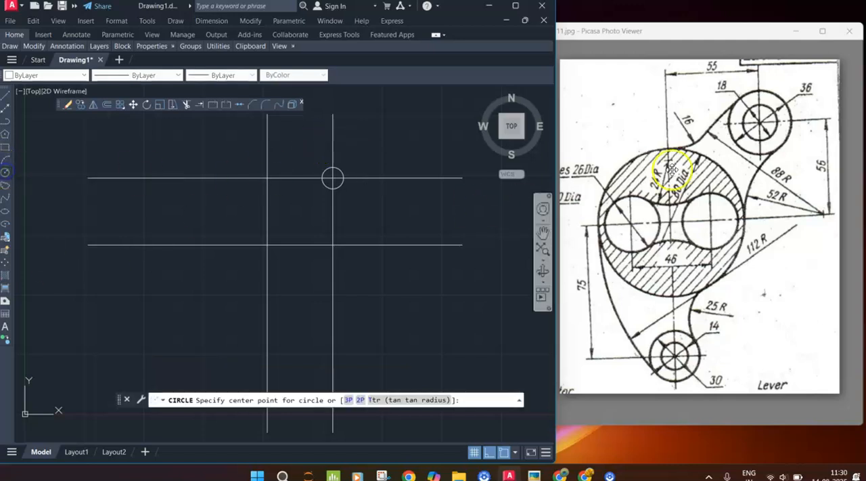
left_click(332, 177)
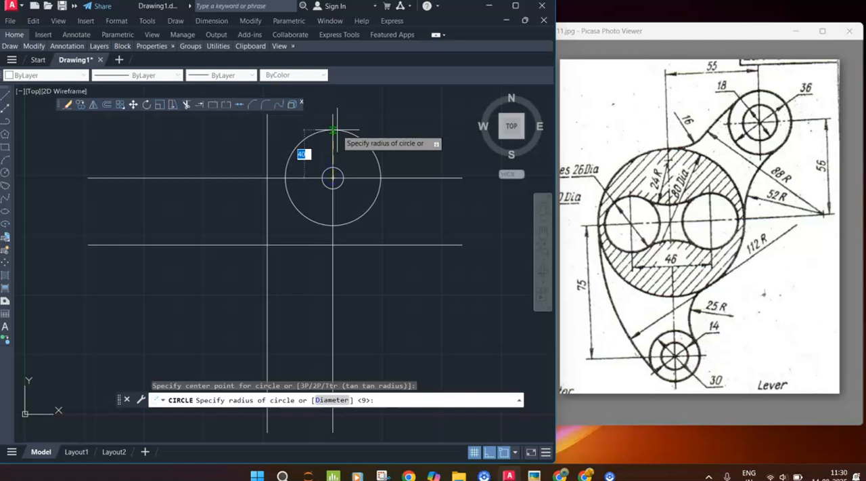
key("Return")
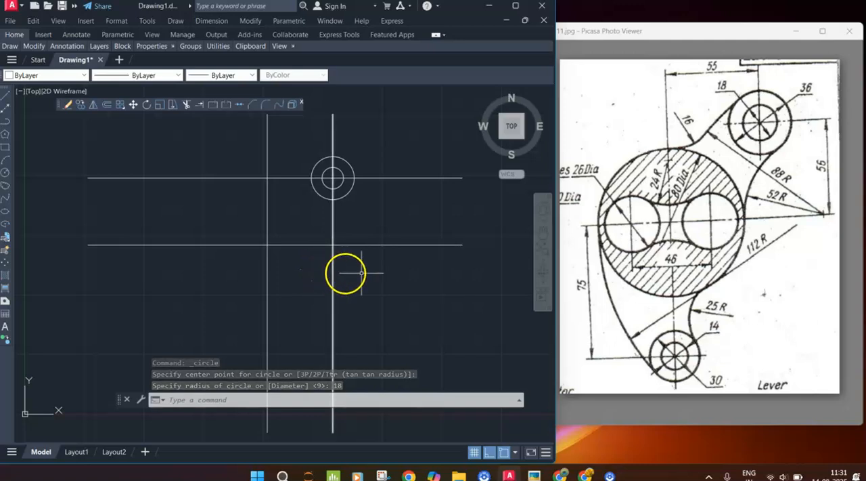
Trim away the part of the offset vertical line that runs below the radius 18 circle.
type("tr")
key("Return")
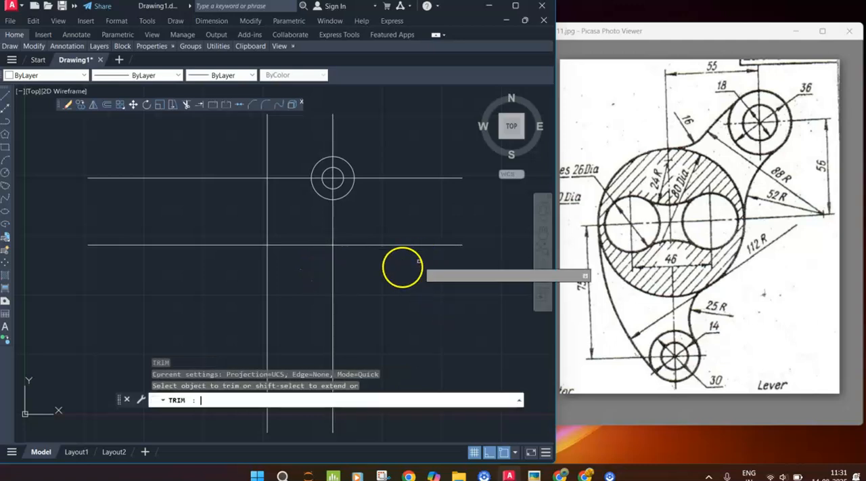
left_click(333, 295)
left_click(332, 232)
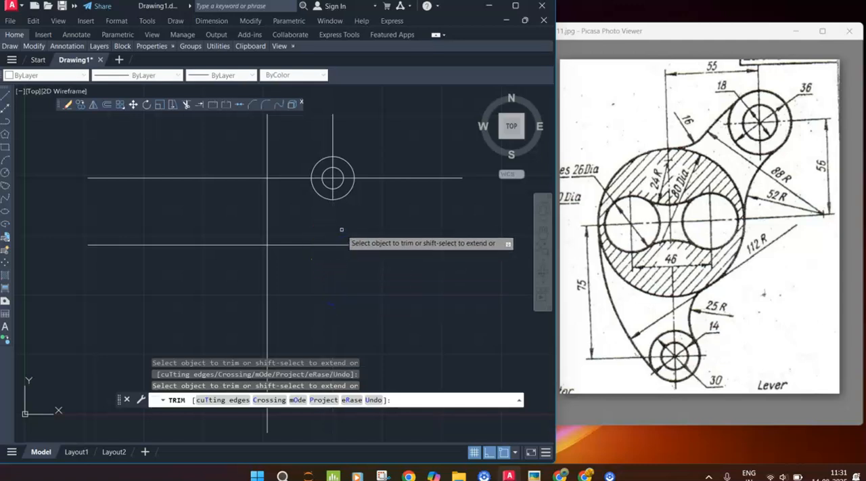
key("Return")
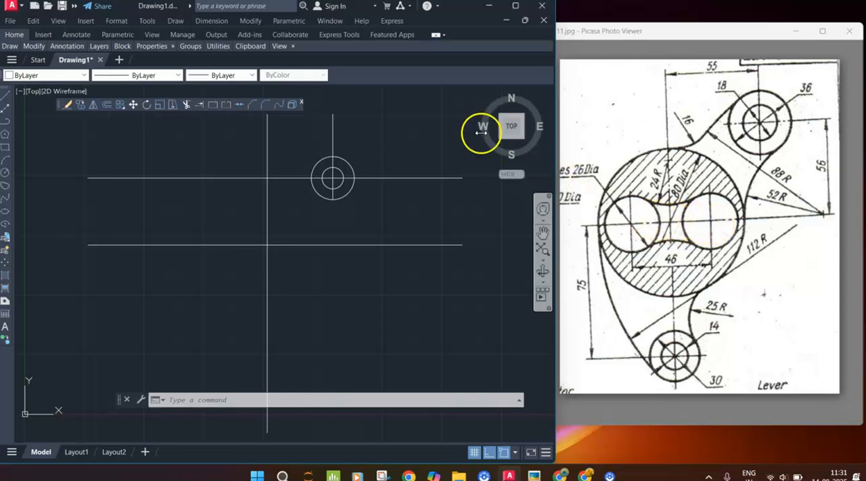
Offset the main vertical centre line 23 units to both the right and the left.
left_click(250, 20)
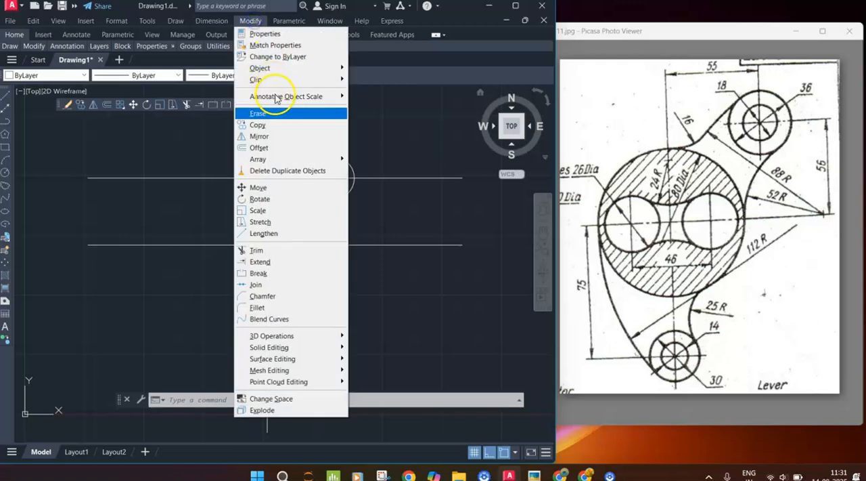
left_click(285, 147)
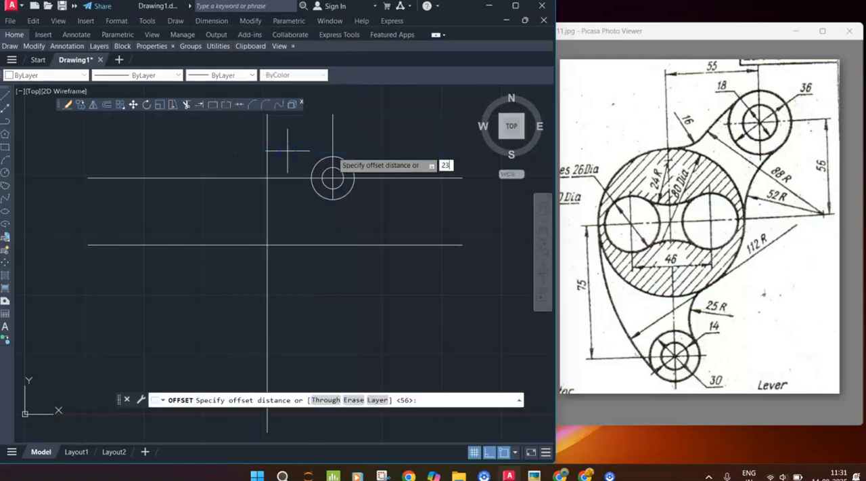
type("23")
key("Return")
left_click(268, 286)
left_click(296, 287)
left_click(267, 292)
left_click(230, 285)
key("Return")
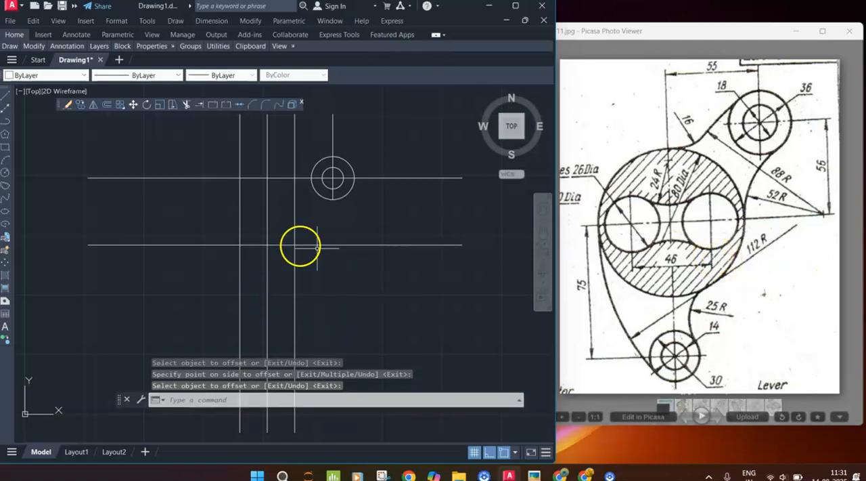
Draw two radius 13 circles where the two 23-unit offset vertical lines cross the main horizontal centre line.
scroll(296, 258, "up", 4)
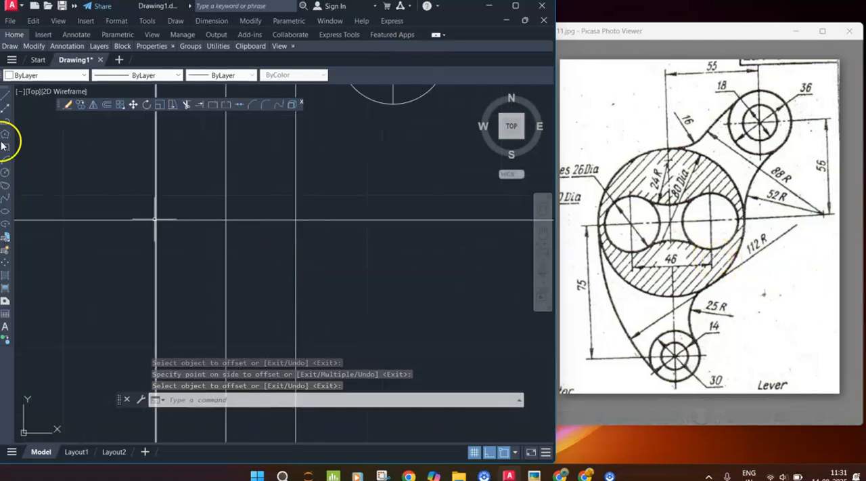
left_click(6, 172)
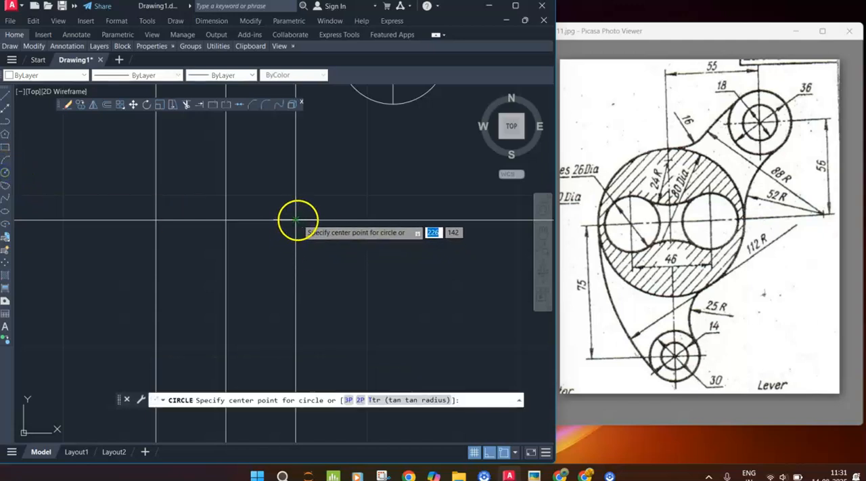
left_click(295, 219)
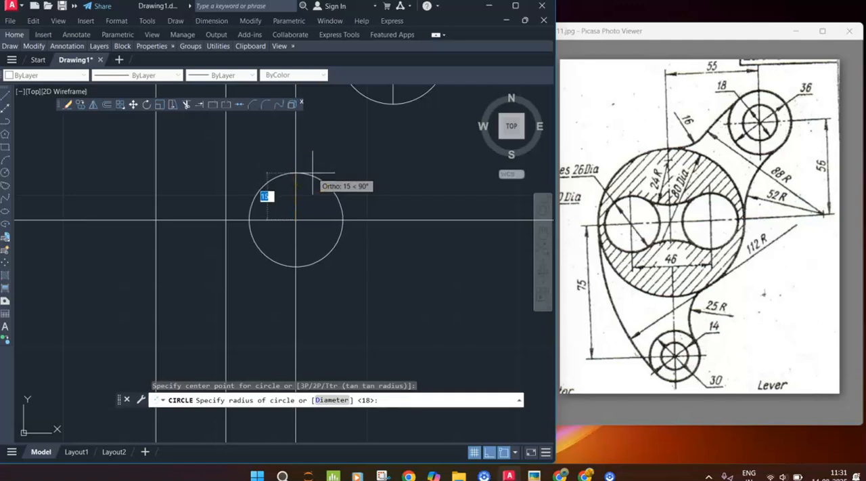
key("Return")
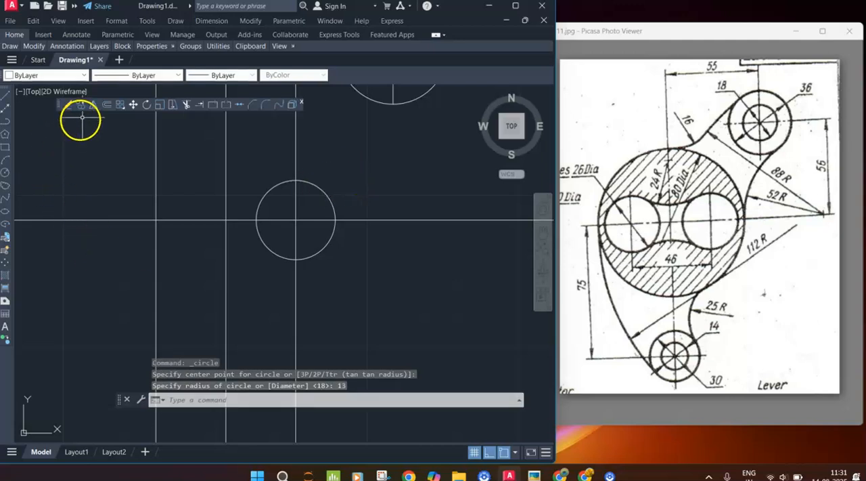
left_click(8, 173)
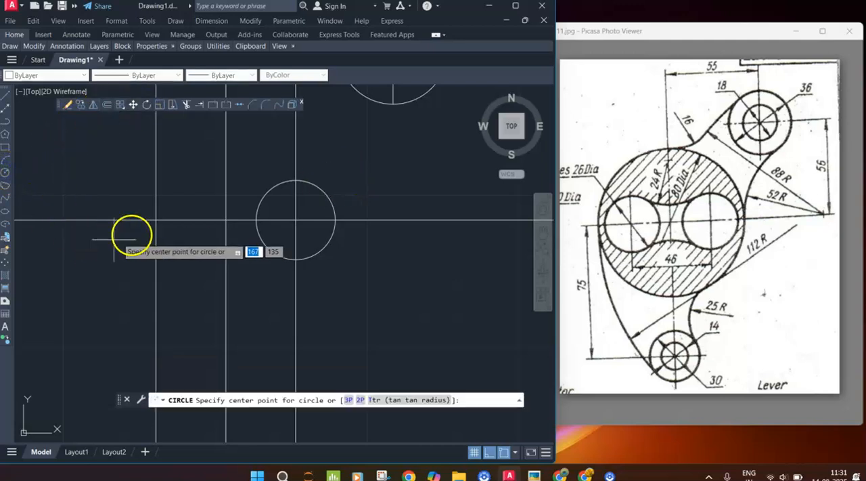
left_click(156, 220)
type("13")
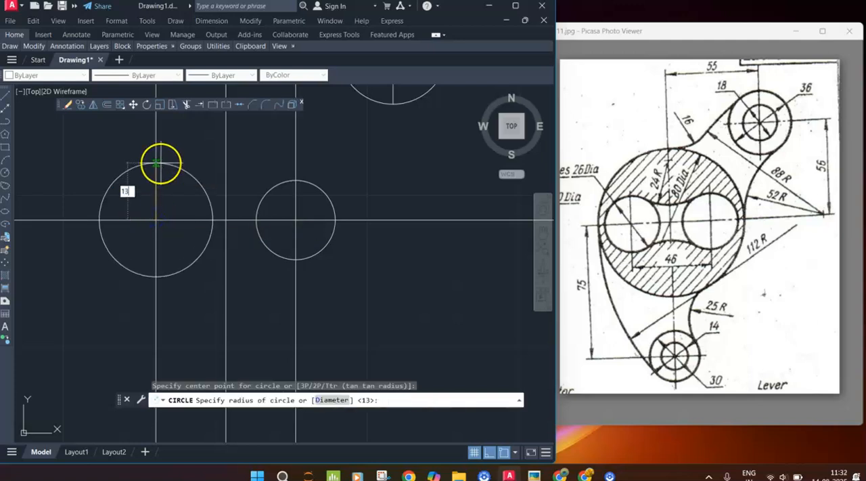
key("Return")
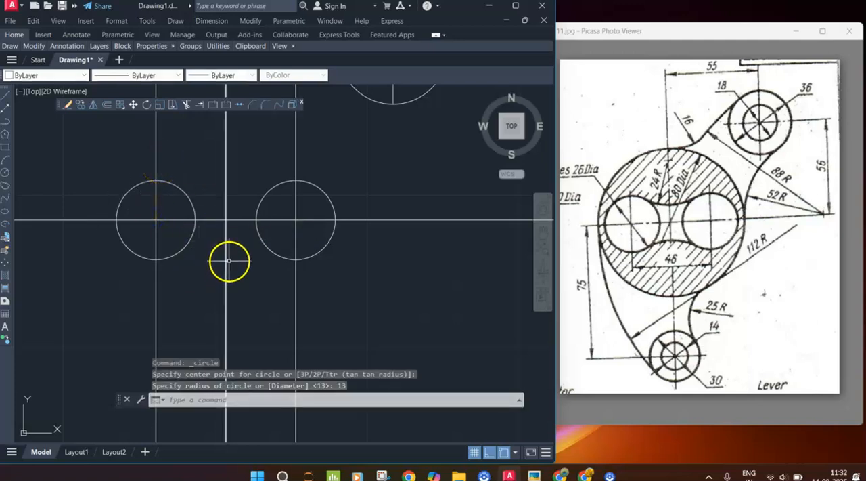
Trim the upper parts of the three vertical lines, ending the outer two at the radius 13 circles and the middle one at the horizontal centre line.
scroll(225, 270, "down", 2)
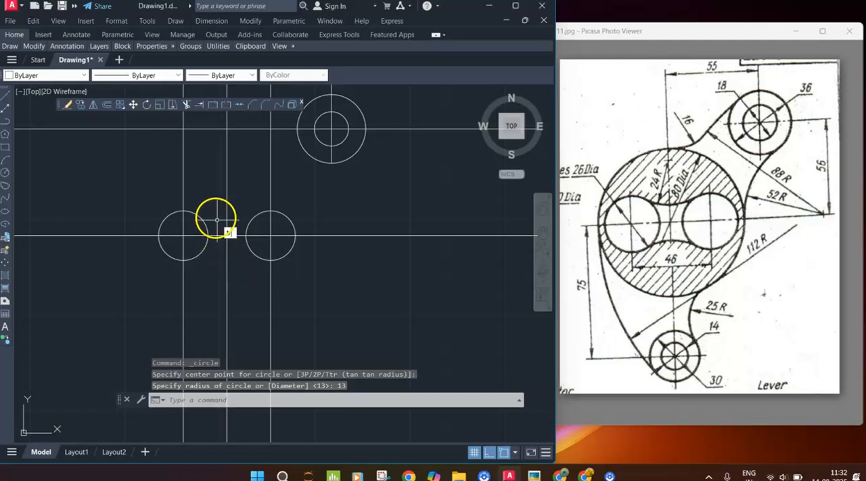
key("Return")
left_click_drag(149, 170, 311, 184)
scroll(219, 183, "down", 2)
scroll(219, 176, "up", 2)
middle_click_drag(219, 176, 240, 236)
left_click_drag(184, 155, 304, 155)
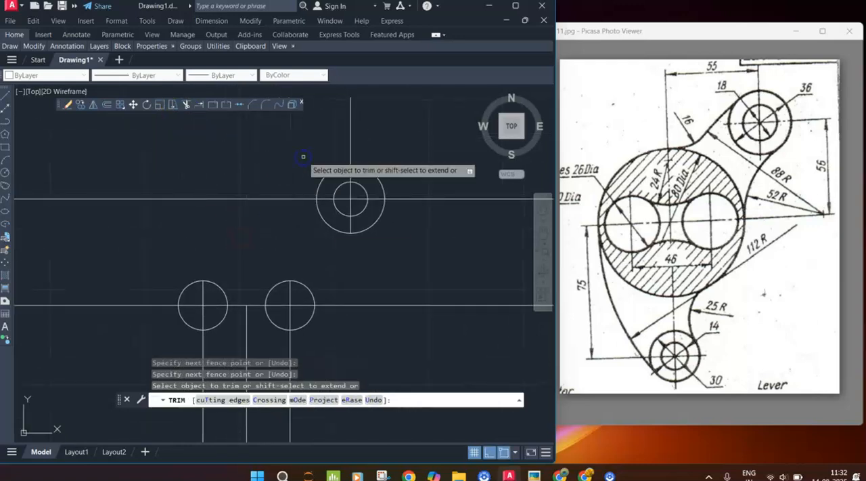
key("Return")
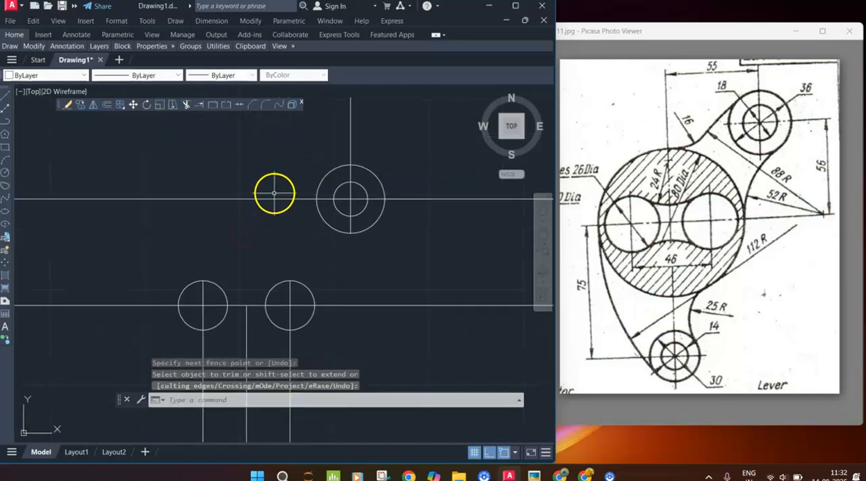
Trim the upper horizontal line on both sides of the radius 18 circle and the vertical line above it.
key("Return")
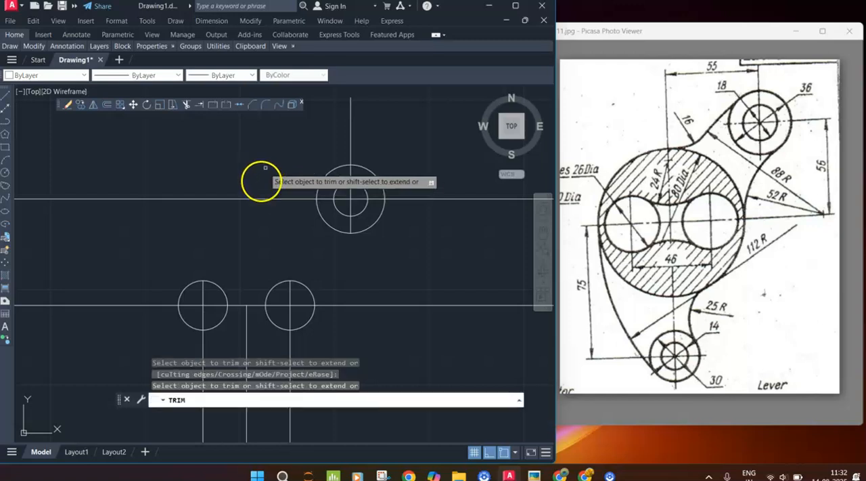
left_click(479, 199)
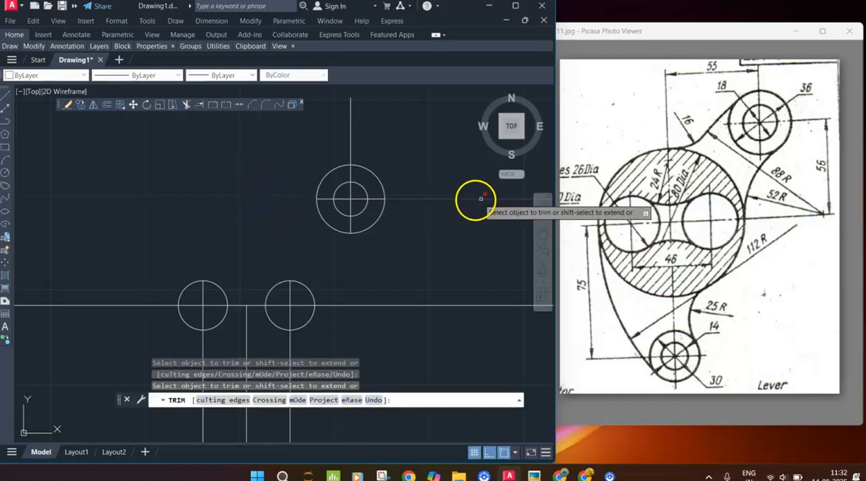
left_click_drag(352, 139, 357, 137)
key("Return")
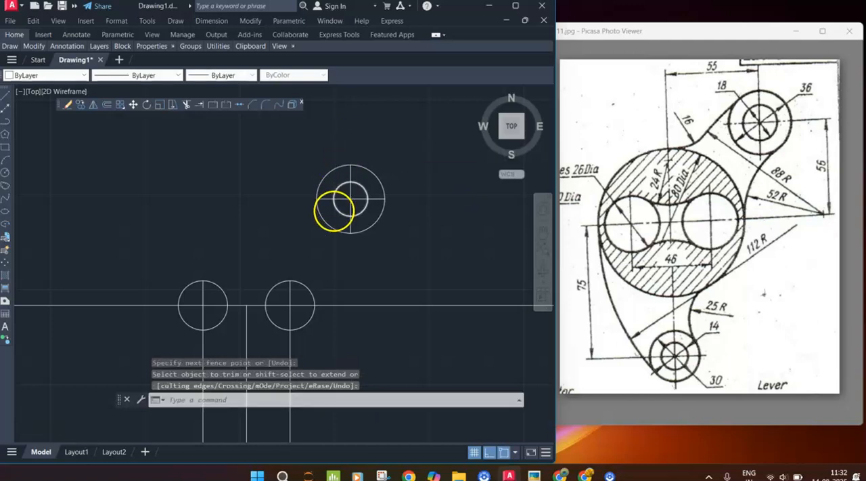
Draw a radius 40 circle centred where the main vertical and horizontal centre lines meet.
scroll(332, 211, "down", 2)
scroll(328, 264, "up", 4)
mouse_move(302, 258)
middle_mouse_down()
mouse_move(298, 250)
mouse_move(402, 151)
middle_mouse_up()
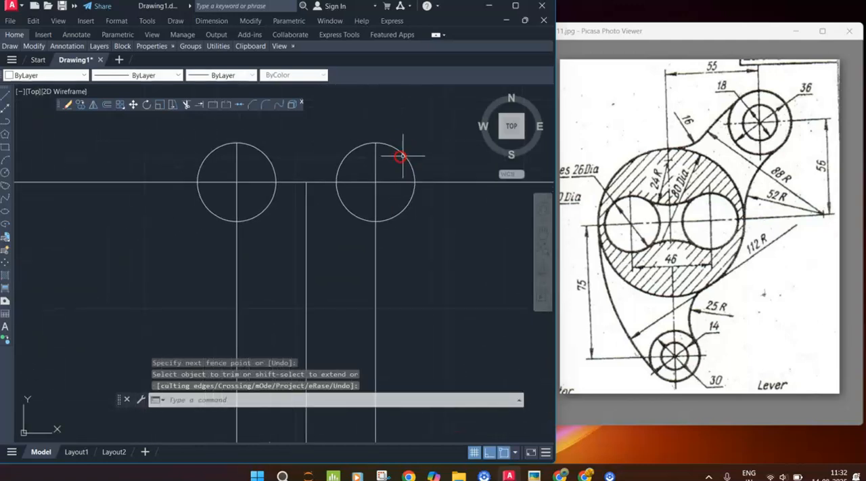
left_click(6, 169)
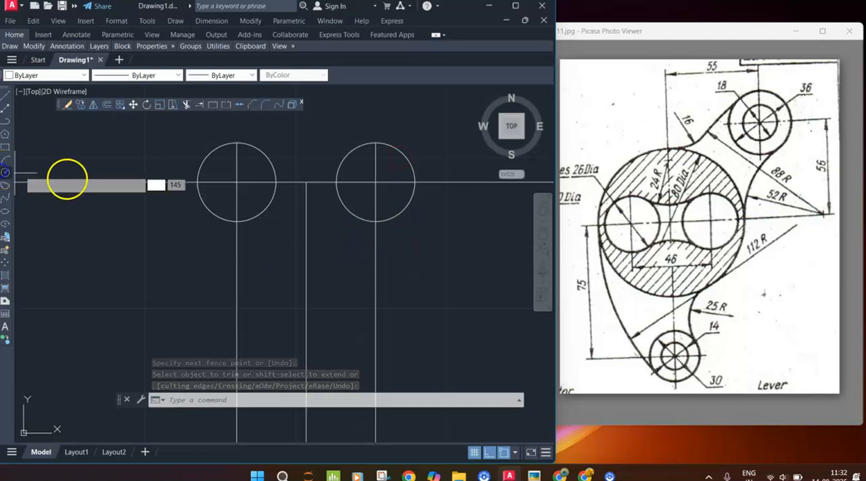
left_click(305, 182)
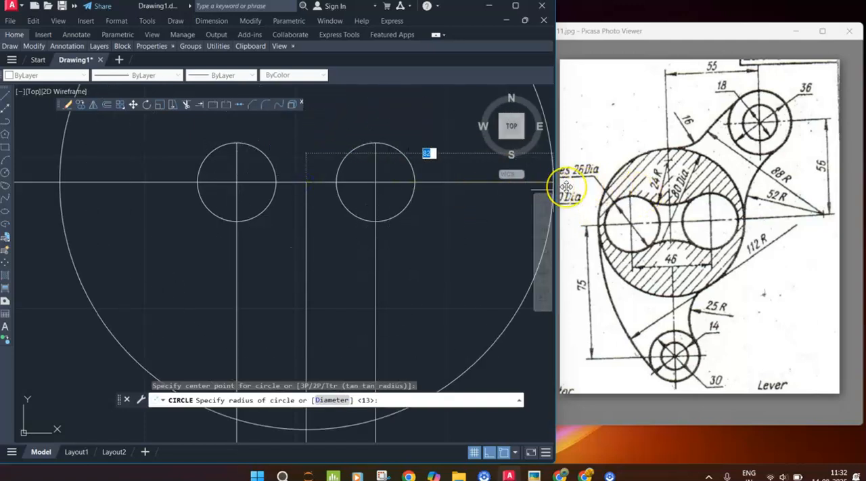
key("Return")
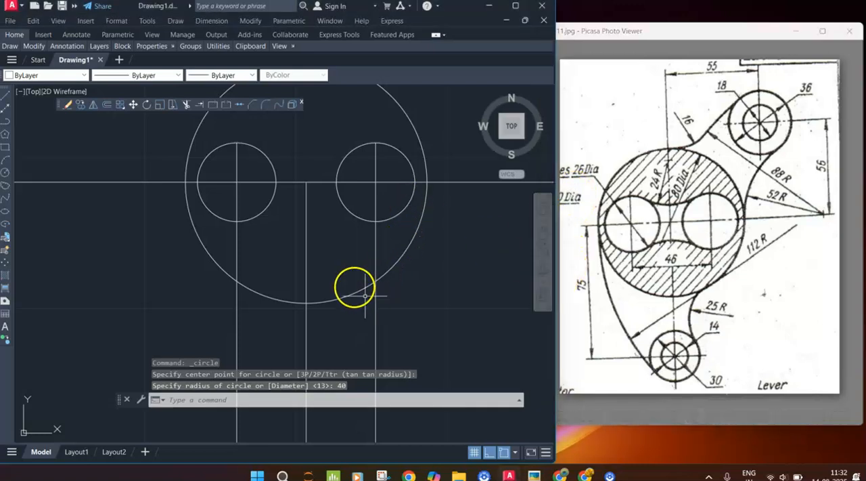
Draw a radius 24 circle tangent to the upper sides of the two radius 13 circles using Tan, Tan, Radius.
left_click(354, 224)
scroll(355, 224, "down", 2)
middle_click_drag(363, 212, 338, 272)
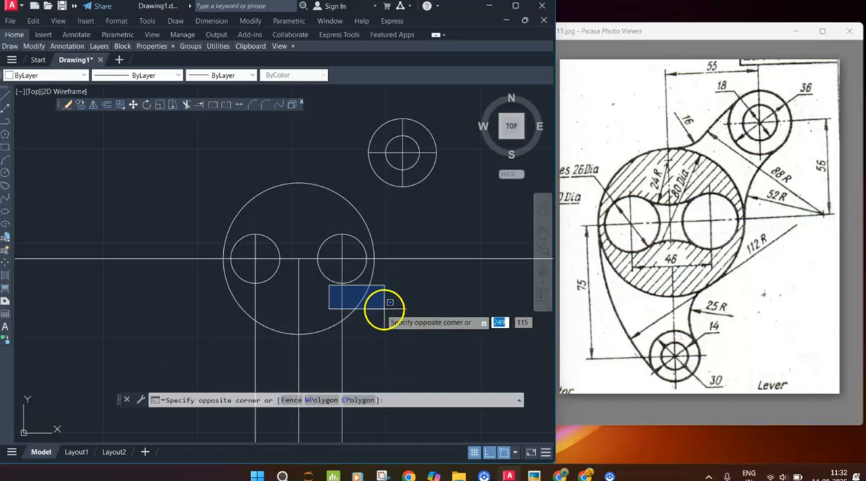
key("Escape")
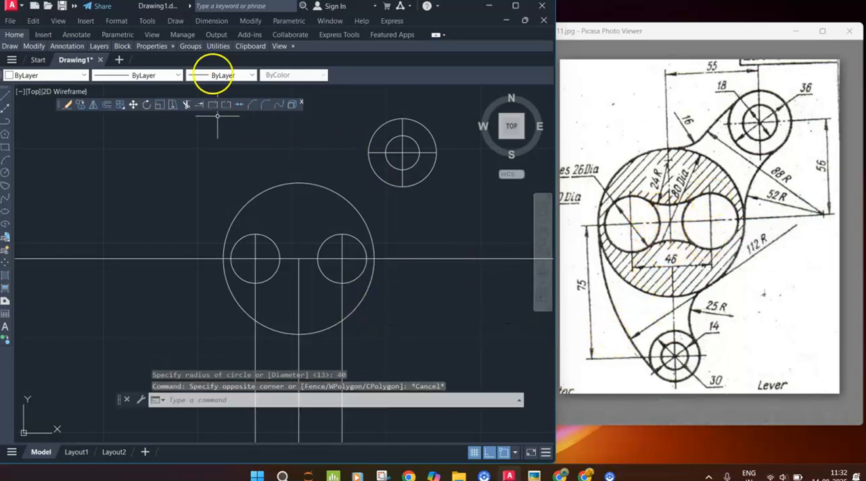
left_click(175, 20)
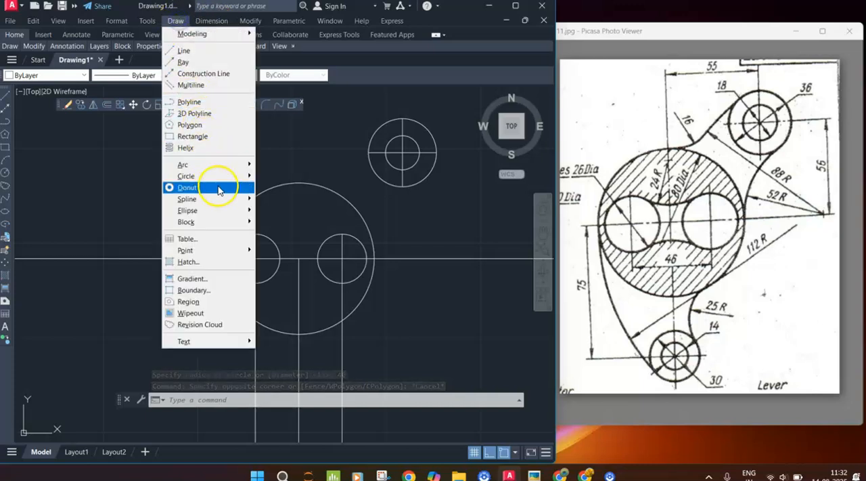
mouse_move(242, 176)
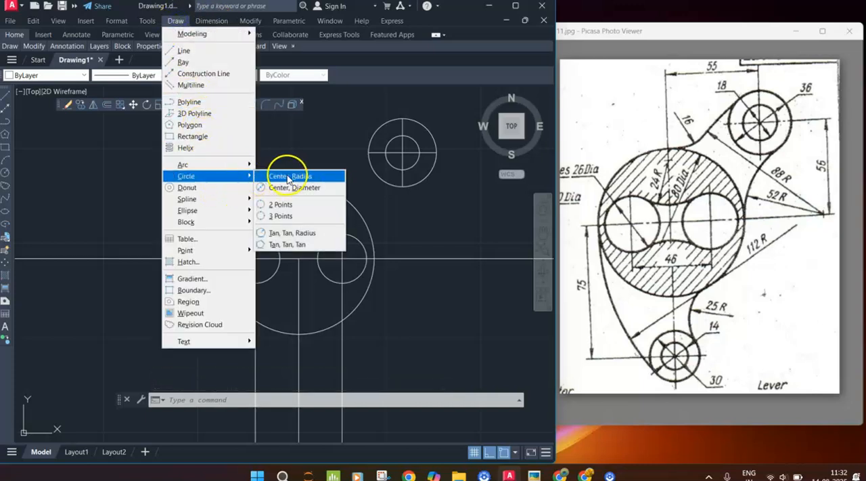
left_click(289, 232)
left_click(261, 238)
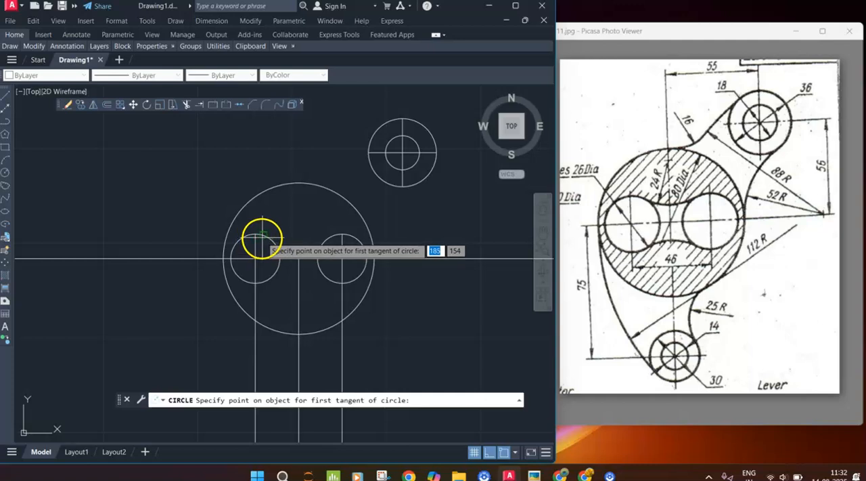
left_click(332, 237)
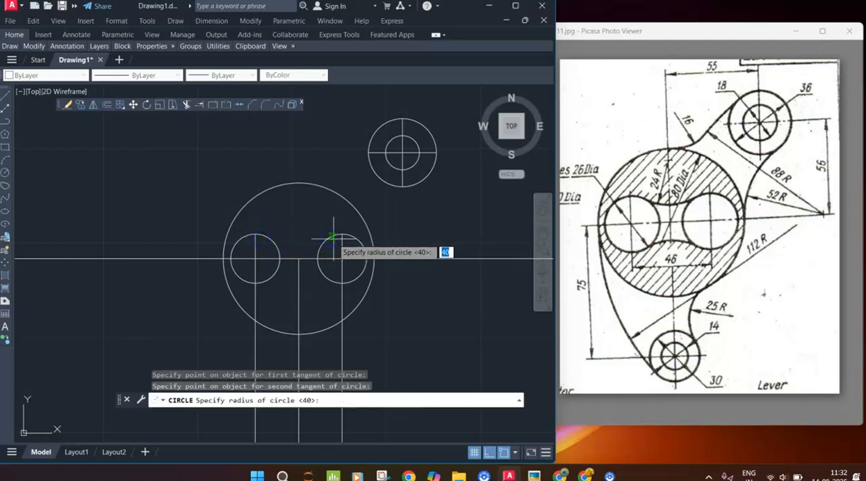
key("Return")
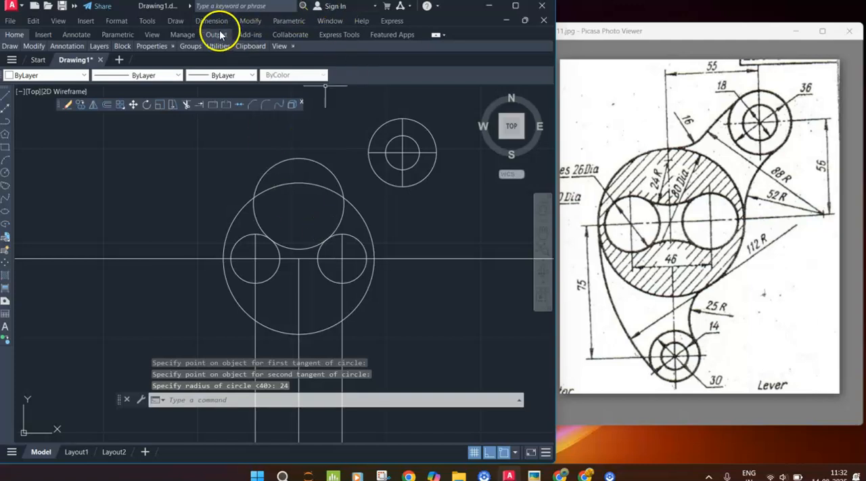
Draw a radius 24 circle tangent to the lower sides of the two radius 13 circles using Tan, Tan, Radius.
left_click(248, 21)
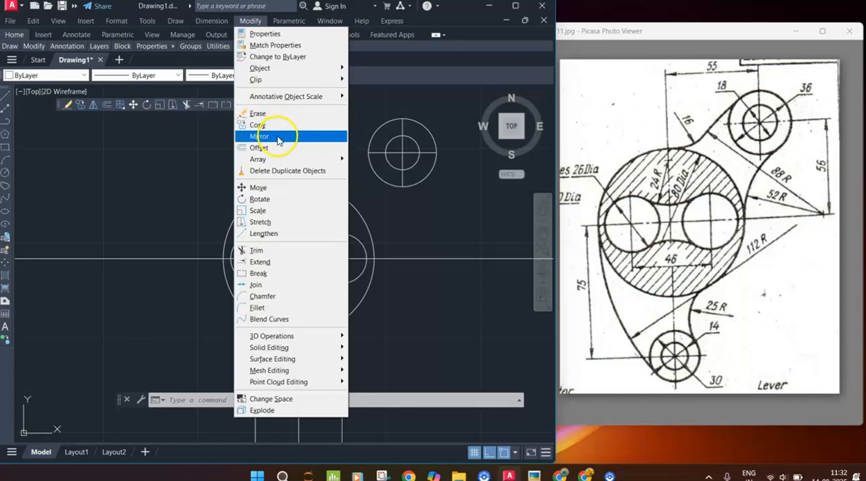
mouse_move(175, 23)
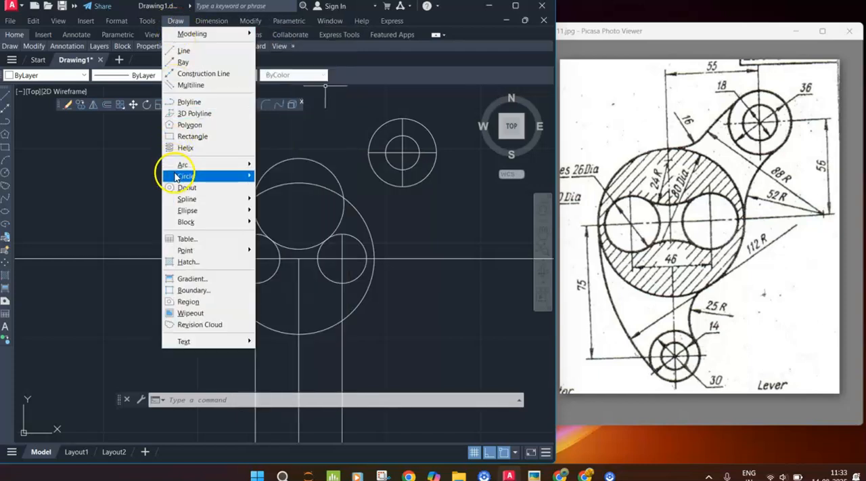
mouse_move(177, 175)
left_click(308, 233)
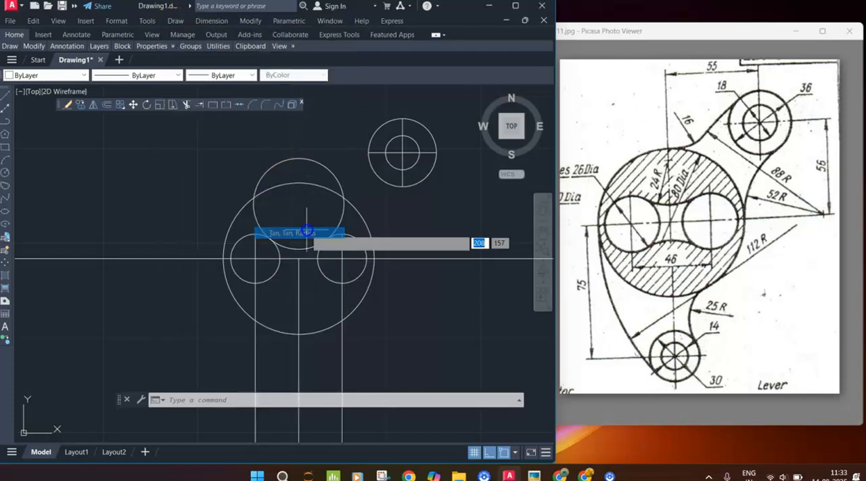
left_click(268, 286)
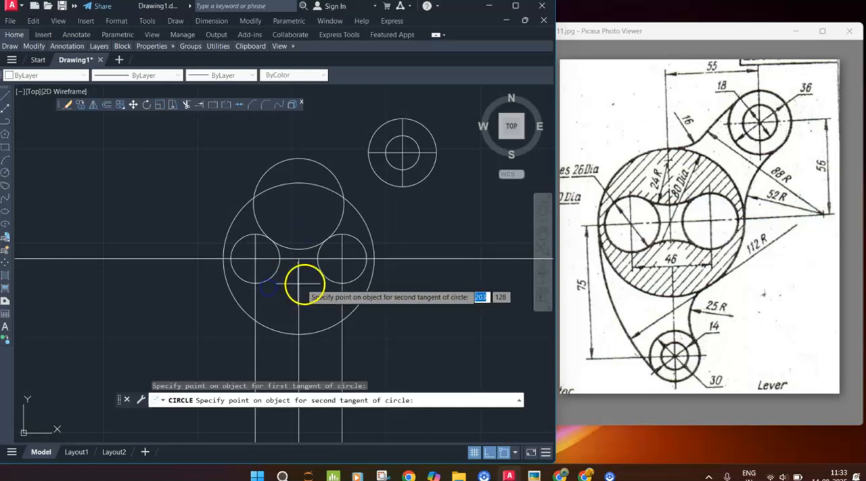
left_click(325, 283)
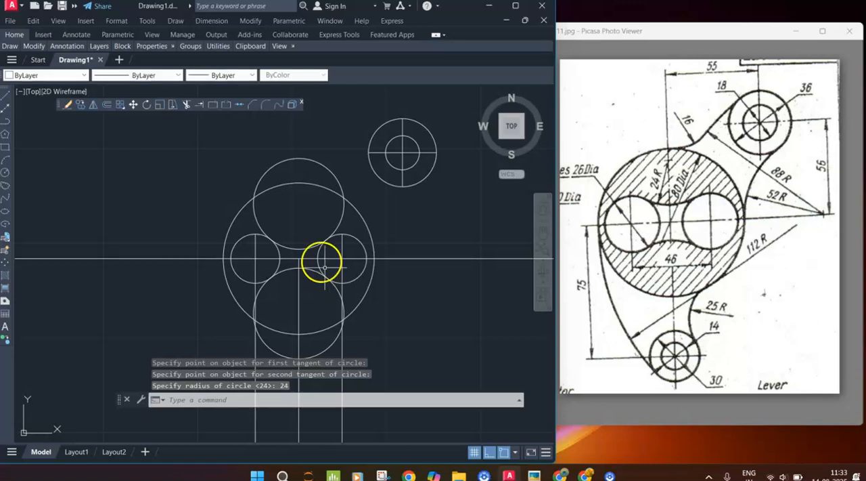
Trim the upper radius 24 circle down to the concave arc joining the two radius 13 circles.
type("tr")
key("Return")
left_click(341, 239)
left_click(341, 185)
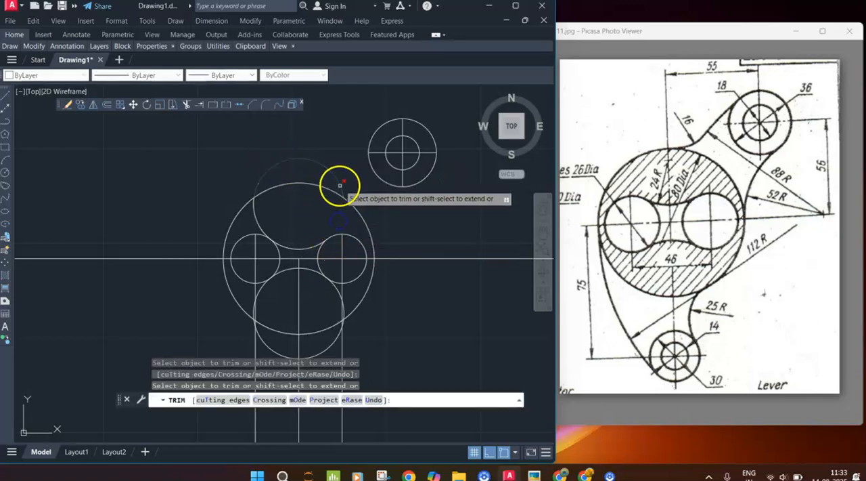
left_click(255, 211)
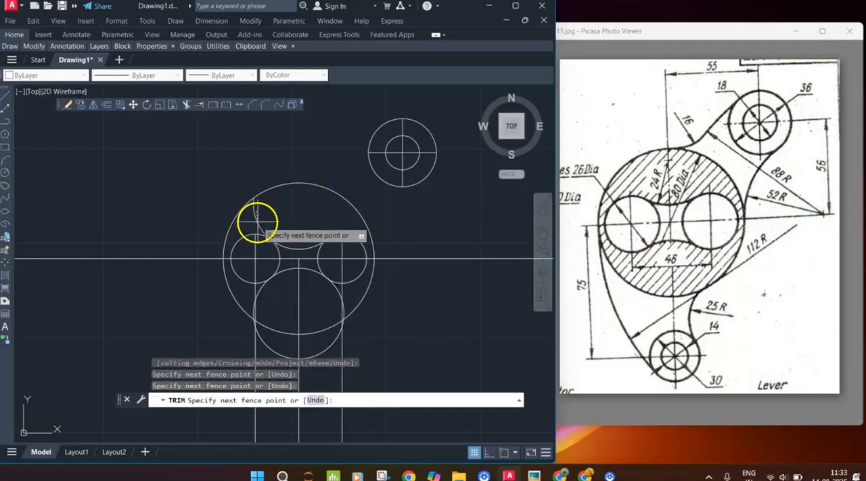
left_click(253, 225)
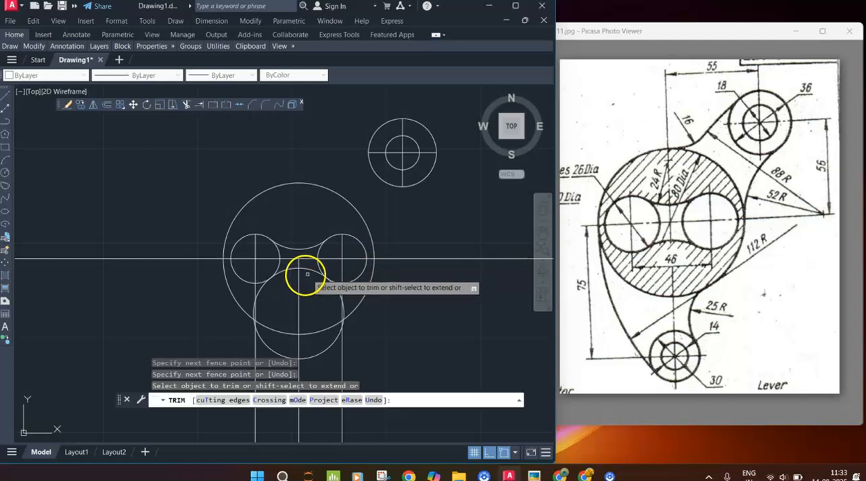
Trim the lower radius 24 circle down to the concave arc joining the two radius 13 circles.
left_click(256, 299)
scroll(257, 301, "up", 4)
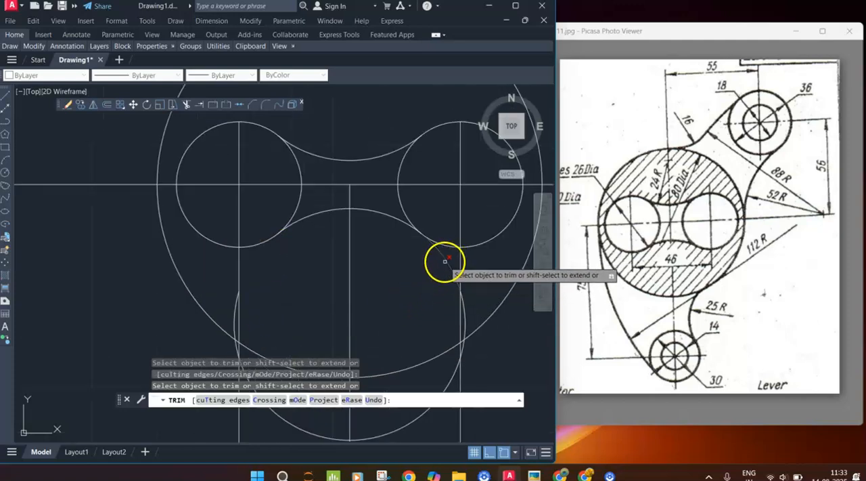
scroll(446, 261, "down", 2)
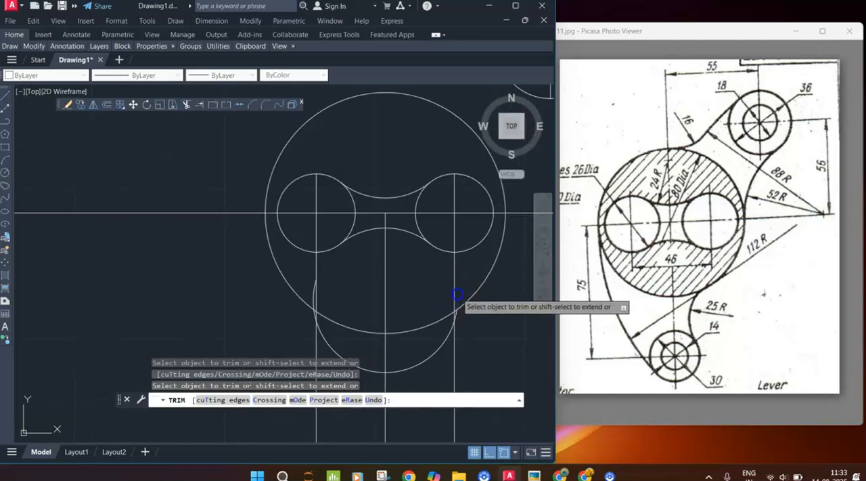
scroll(310, 300, "up", 2)
middle_click_drag(335, 288, 309, 192)
scroll(303, 208, "up", 5)
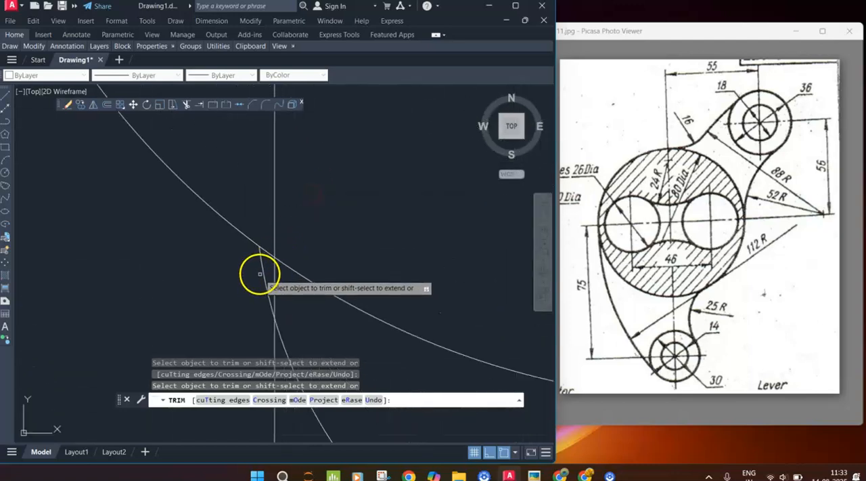
scroll(264, 277, "down", 4)
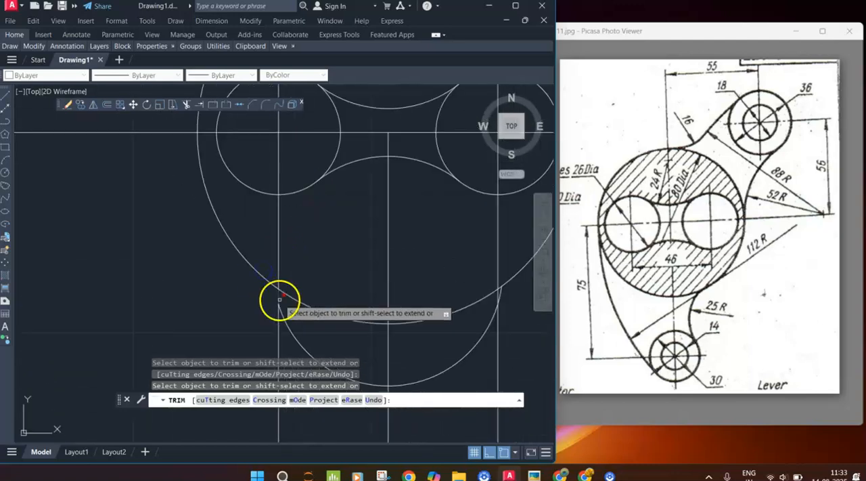
left_click(306, 343)
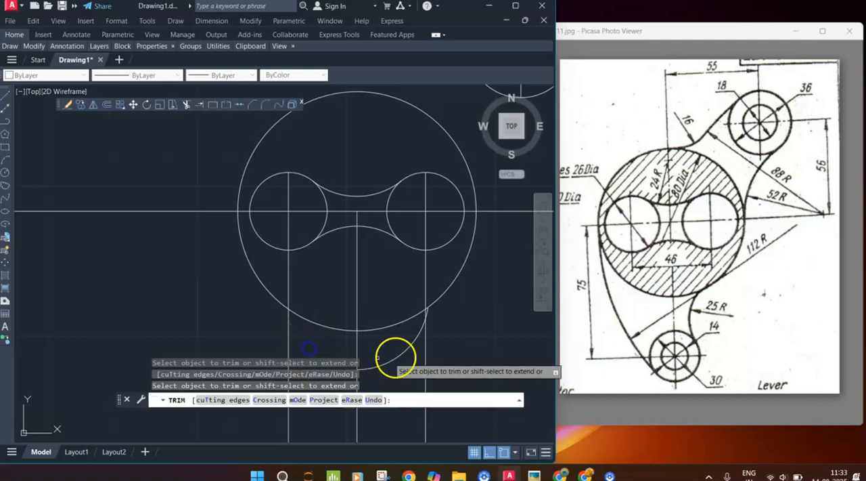
scroll(375, 270, "down", 2)
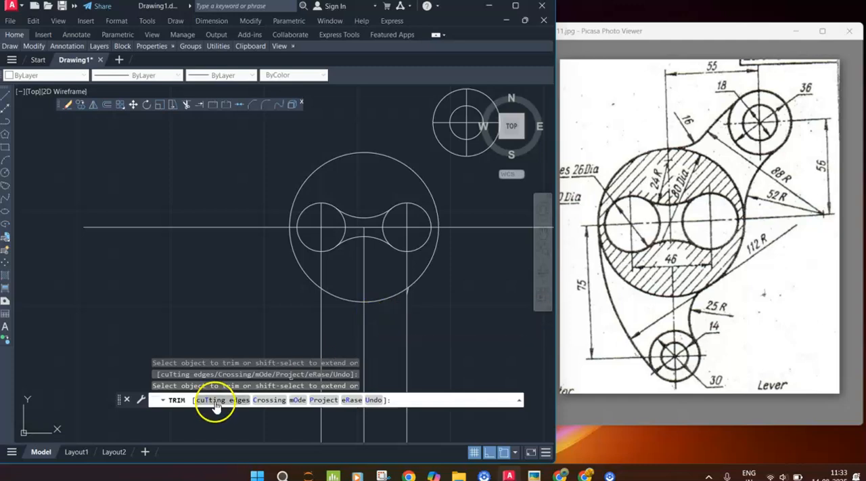
Try to trim away the three vertical centre lines below the radius 40 circle.
middle_click_drag(266, 281, 280, 211)
left_click_drag(294, 272, 490, 255)
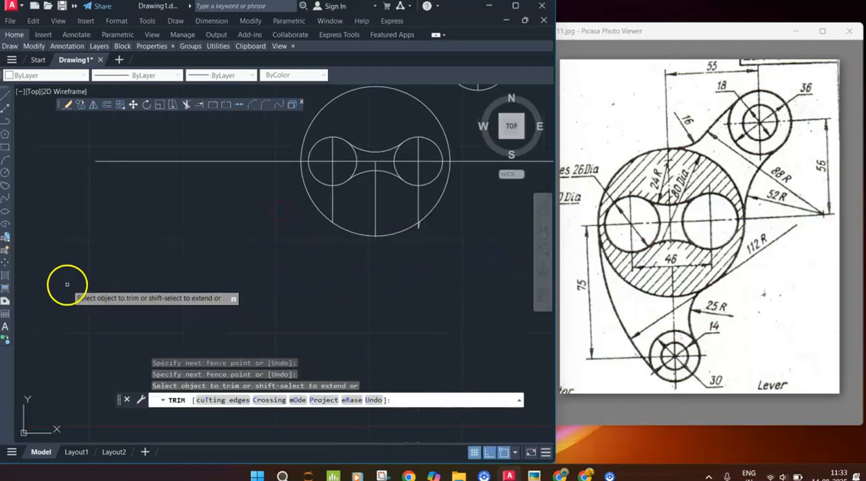
key("ctrl+z")
scroll(286, 242, "down", 2)
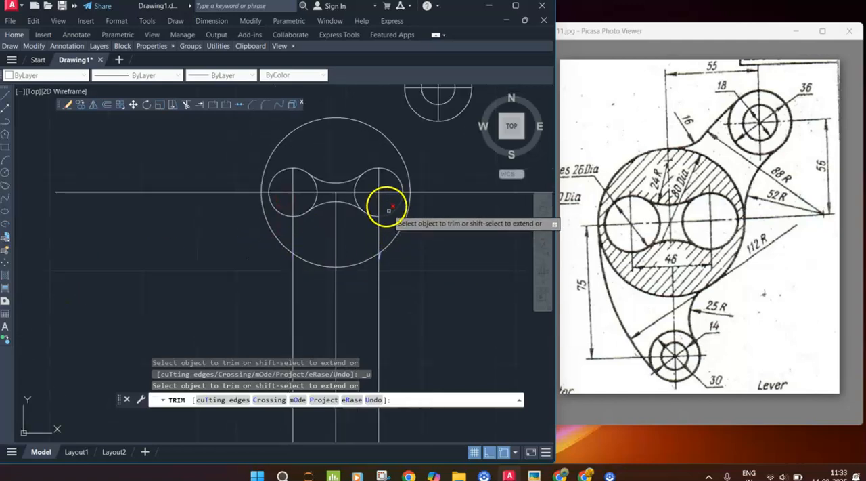
key("Return")
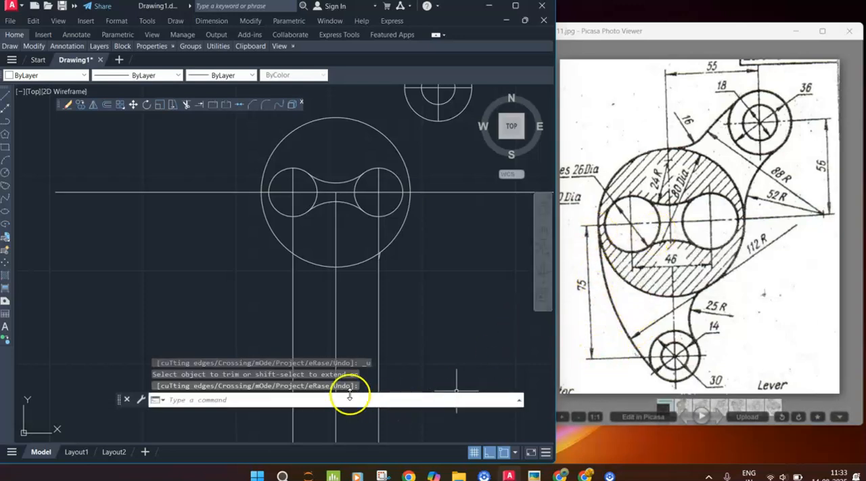
Offset the main horizontal centre line 75 downward.
middle_click_drag(358, 283, 374, 249)
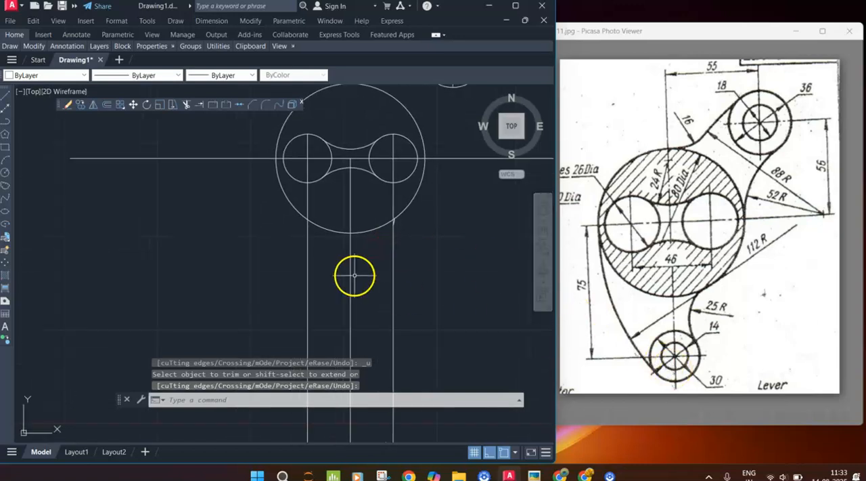
left_click(249, 21)
left_click(295, 147)
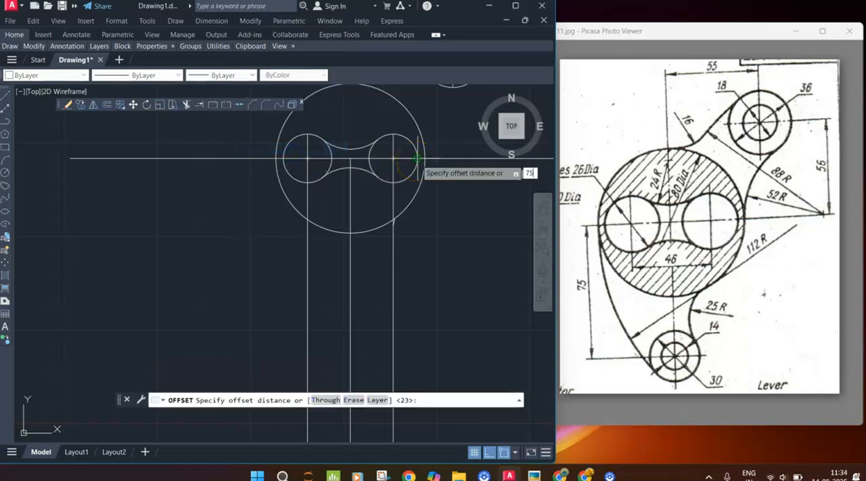
key("Return")
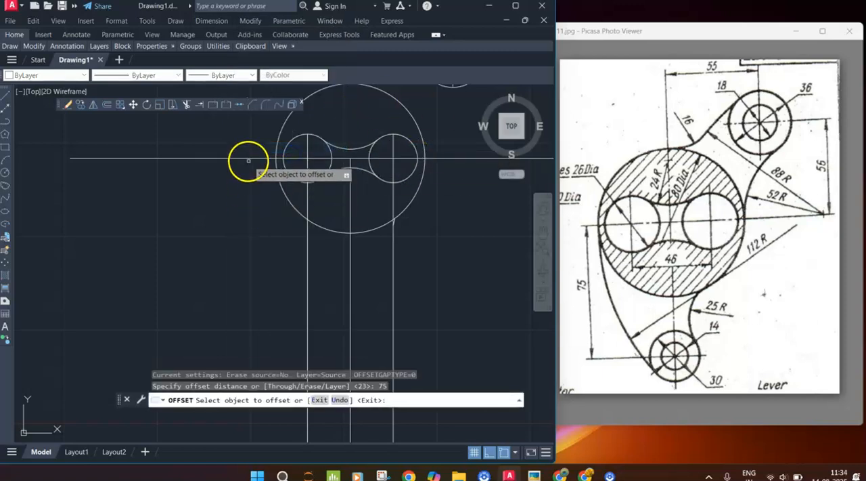
left_click(250, 159)
left_click(256, 263)
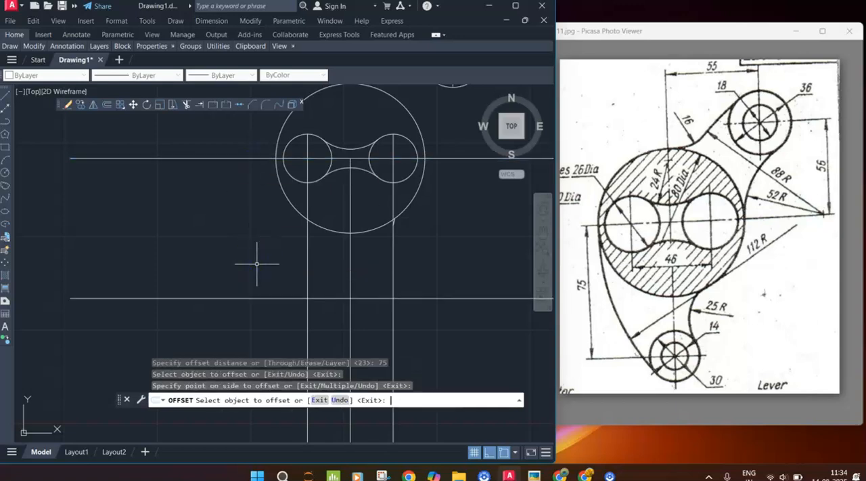
key("Return")
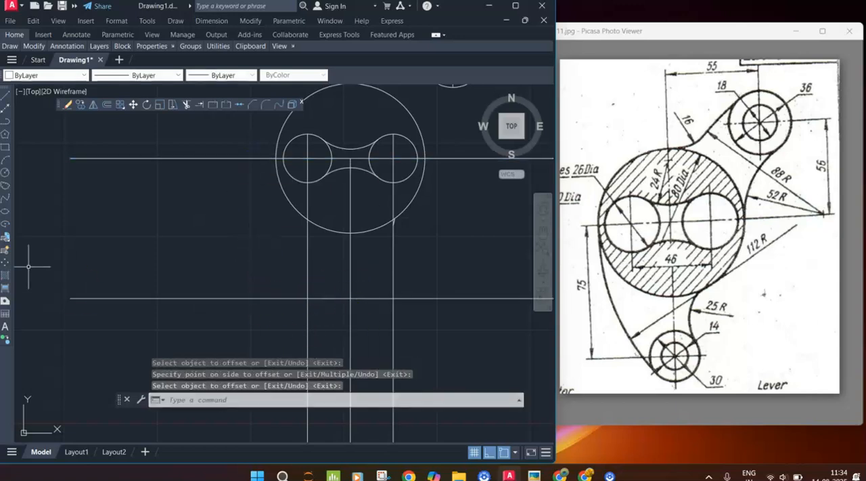
Draw concentric circles of radius 7 and 15 where the lower horizontal line meets the middle vertical centre line.
left_click(6, 172)
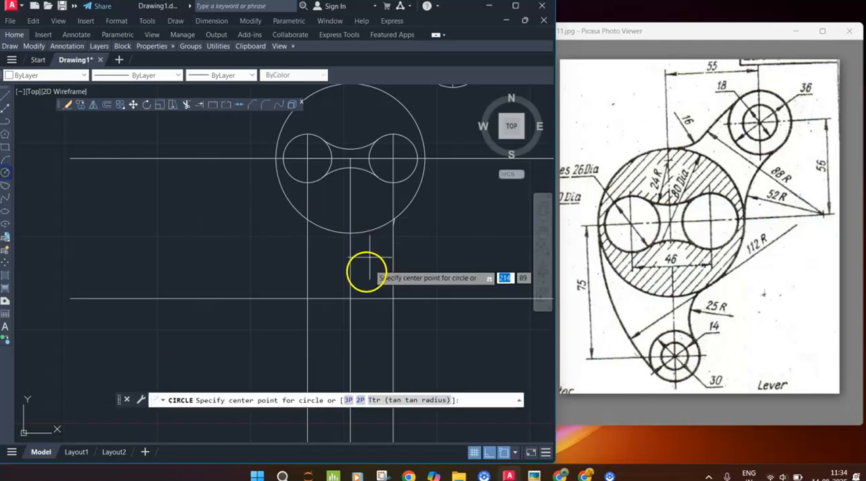
left_click(350, 298)
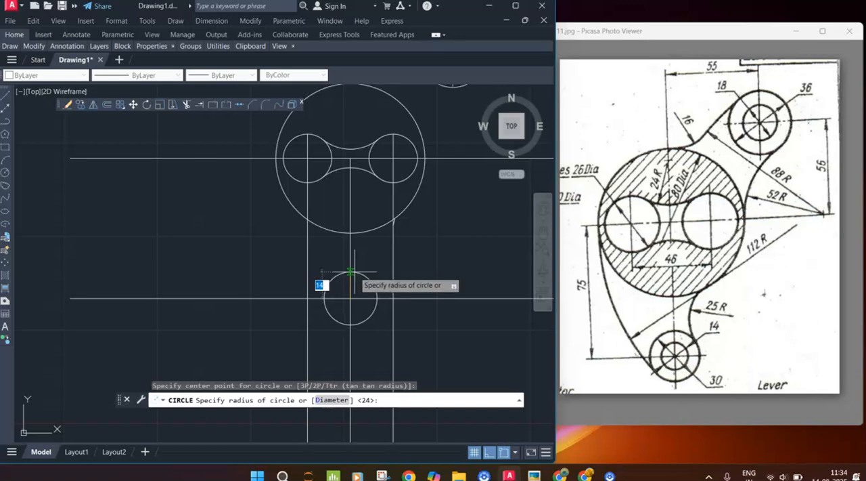
key("Return")
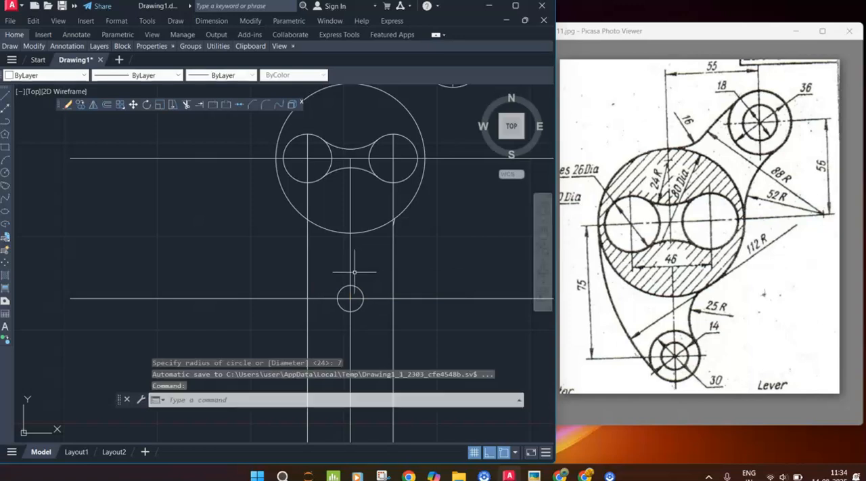
left_click(5, 175)
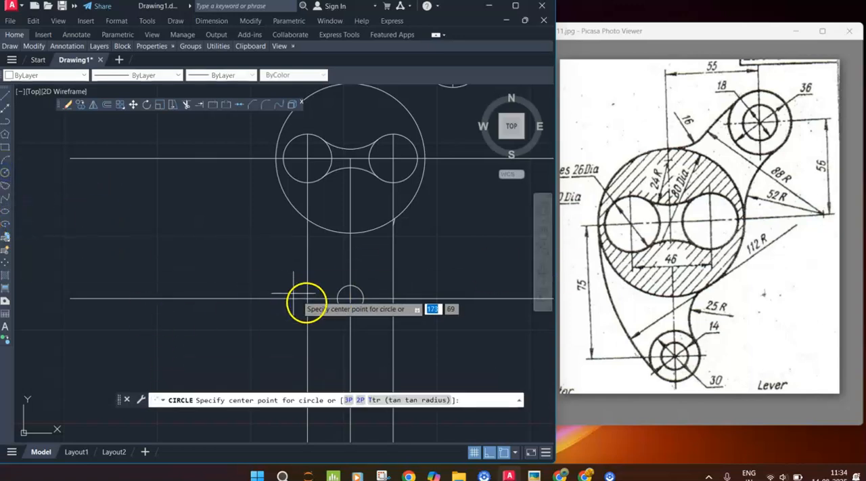
left_click(350, 299)
key("Return")
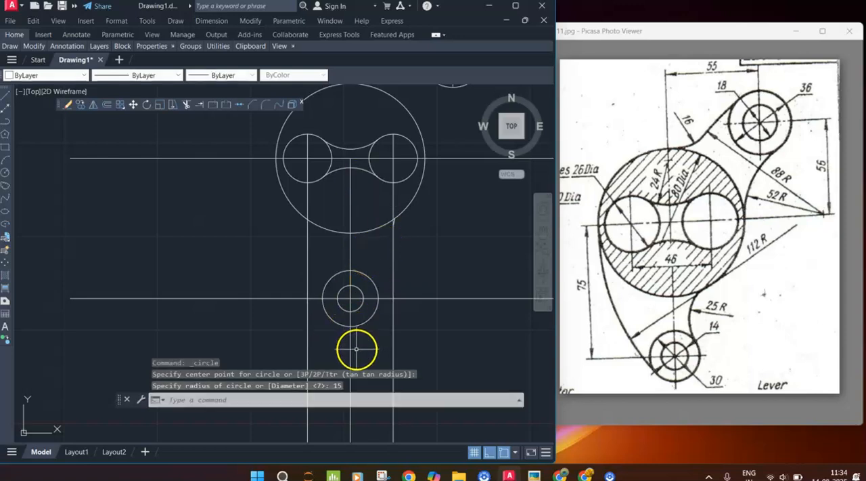
Trim the lower horizontal line and the vertical centre lines back to the radius 15 and radius 40 circles, keeping the middle line between them.
type("tr")
key("Return")
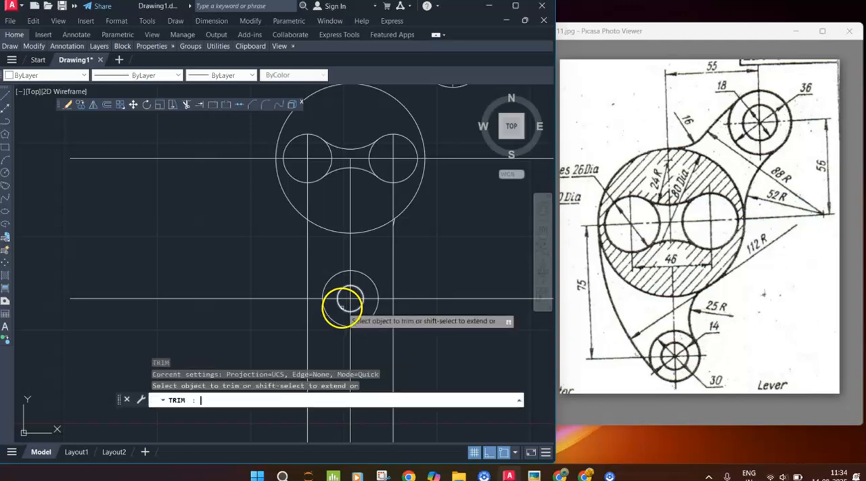
left_click_drag(290, 257, 321, 270)
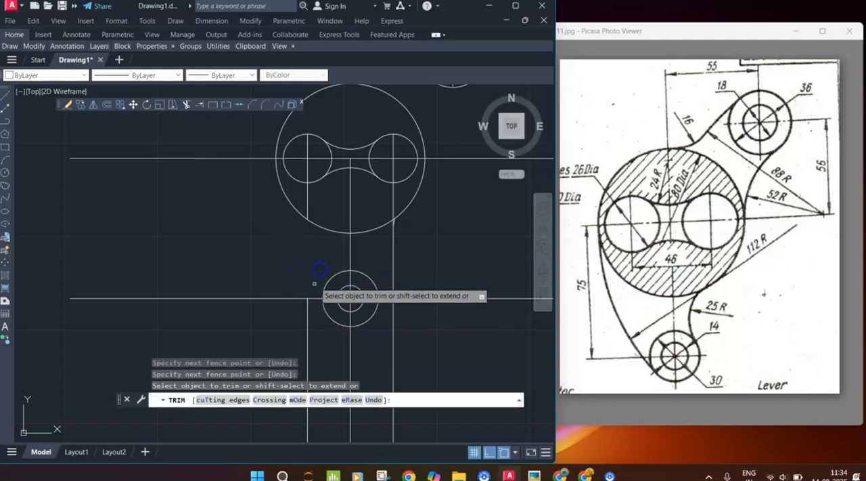
left_click_drag(271, 296, 299, 392)
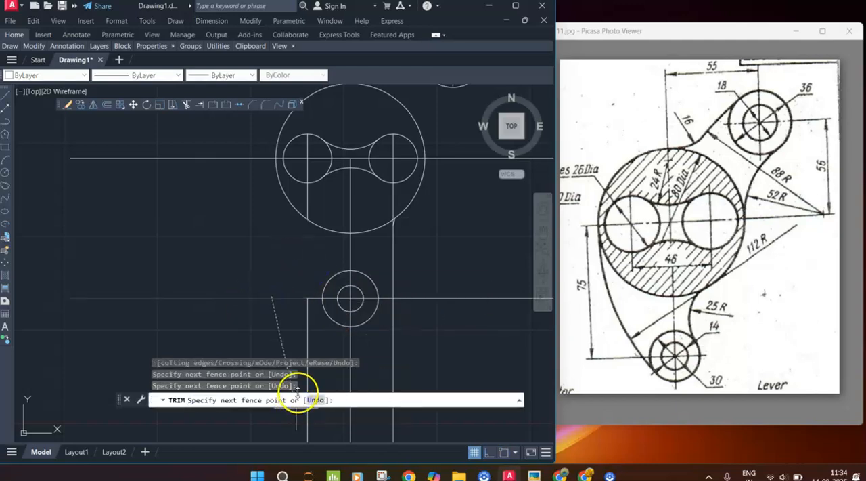
left_click_drag(430, 352, 275, 368)
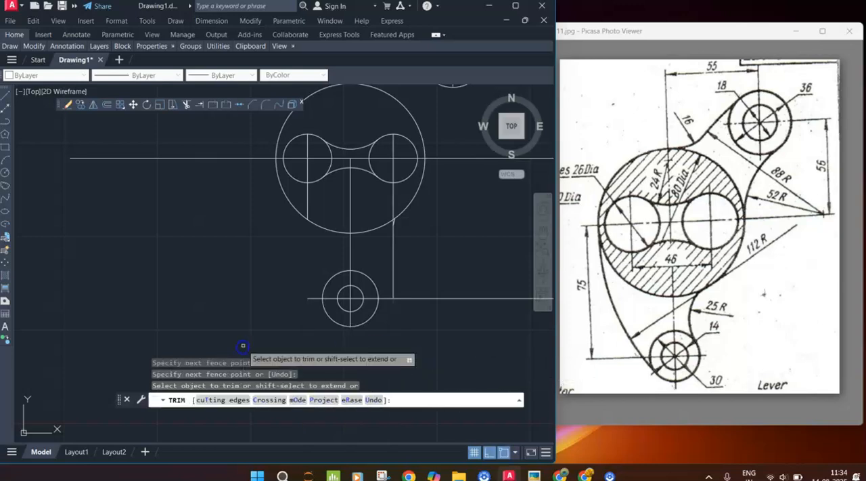
left_click(392, 258)
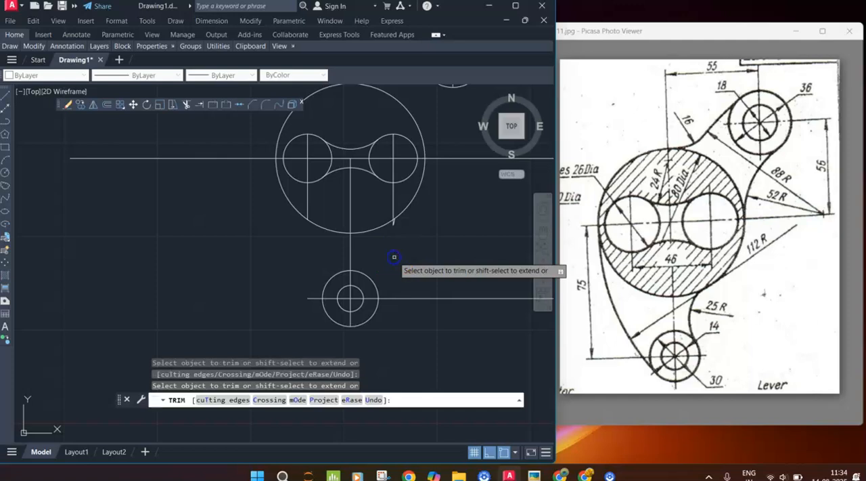
left_click(405, 296)
left_click(310, 300)
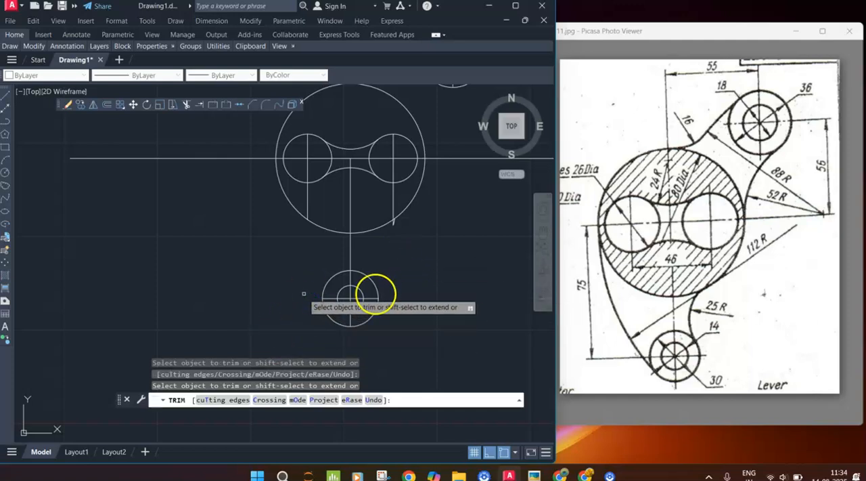
key("Return")
Draw a radius 52 circle tangent to the radius 40 circle and the upper-right boss's outer circle using Tan, Tan, Radius.
scroll(380, 281, "down", 6)
scroll(377, 270, "up", 4)
mouse_move(409, 253)
middle_mouse_down()
mouse_move(393, 257)
mouse_move(332, 237)
middle_mouse_up()
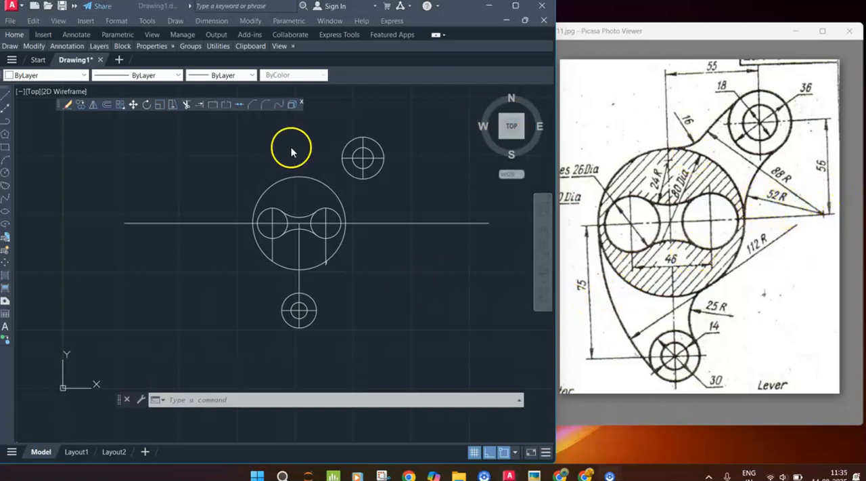
left_click(185, 24)
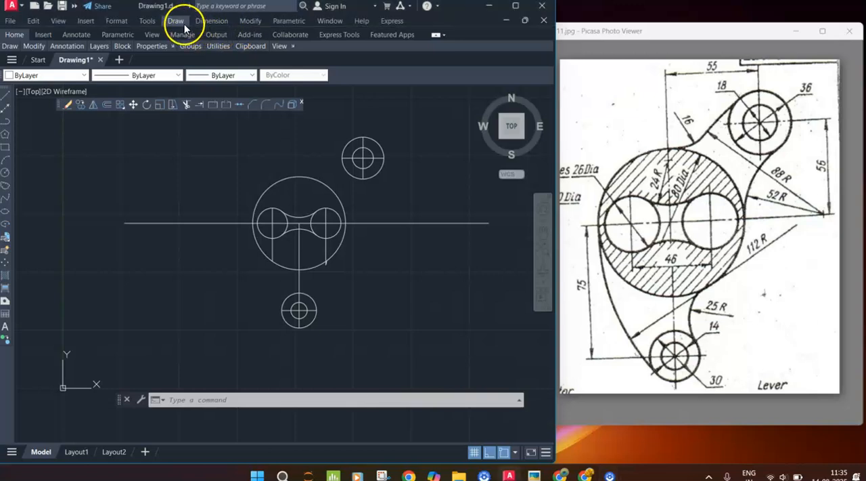
left_click(185, 26)
left_click(206, 177)
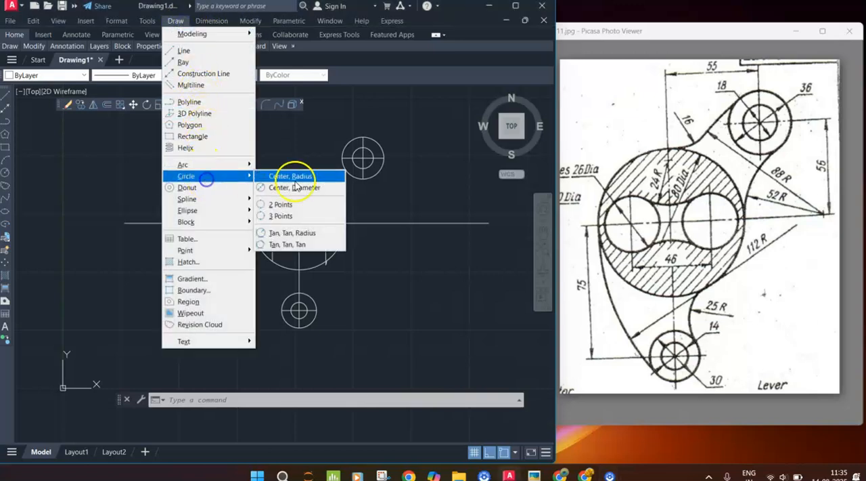
left_click(299, 233)
left_click(345, 217)
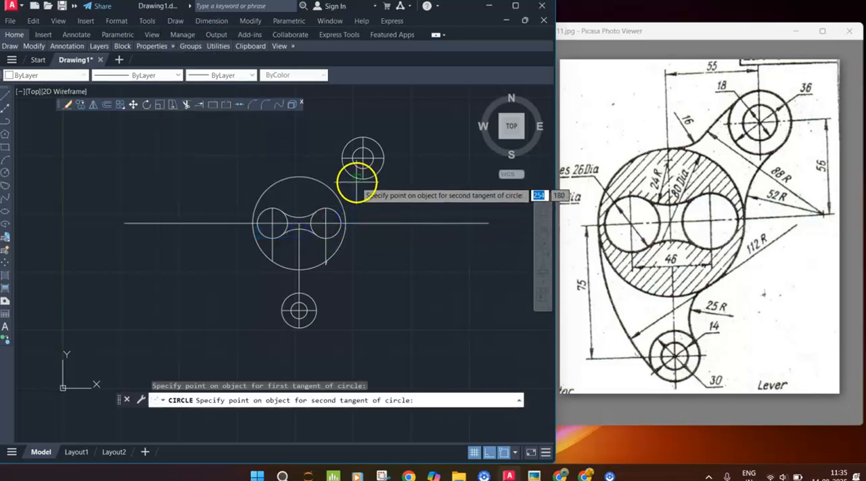
left_click(361, 179)
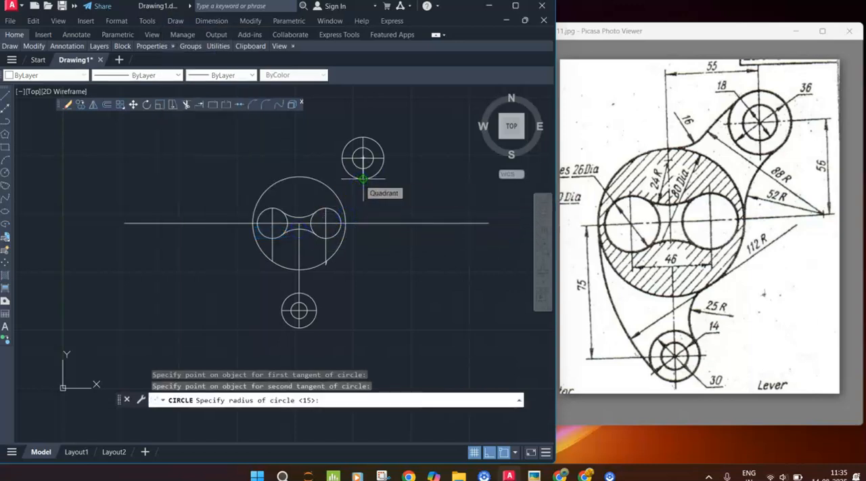
key("Return")
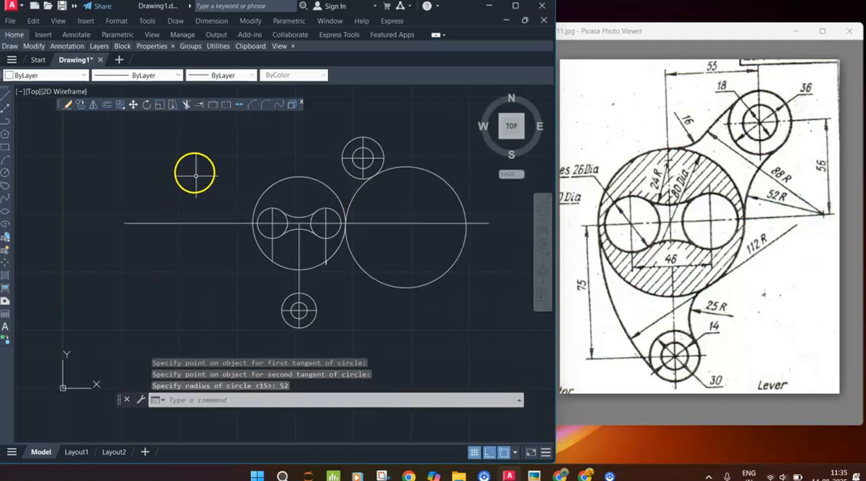
Trim the radius 52 circle to its connecting arc and cut off the horizontal centre line extending right of the radius 40 circle.
type("tr")
key("Return")
left_click(416, 167)
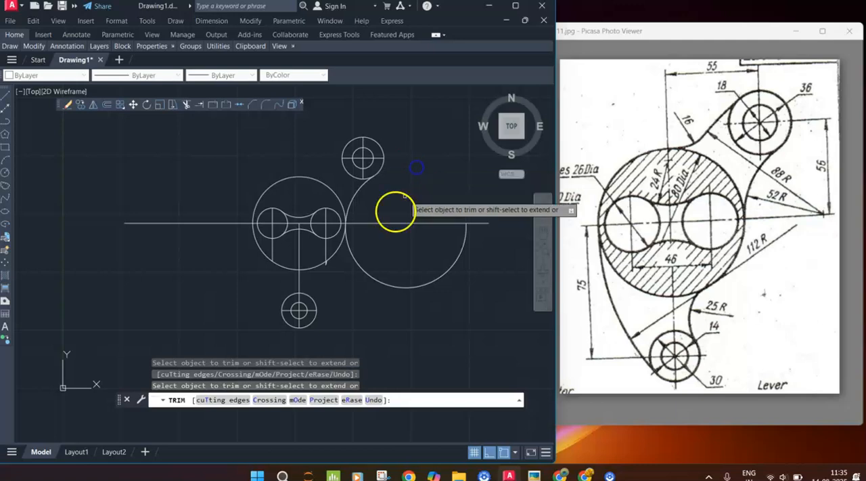
left_click(363, 262)
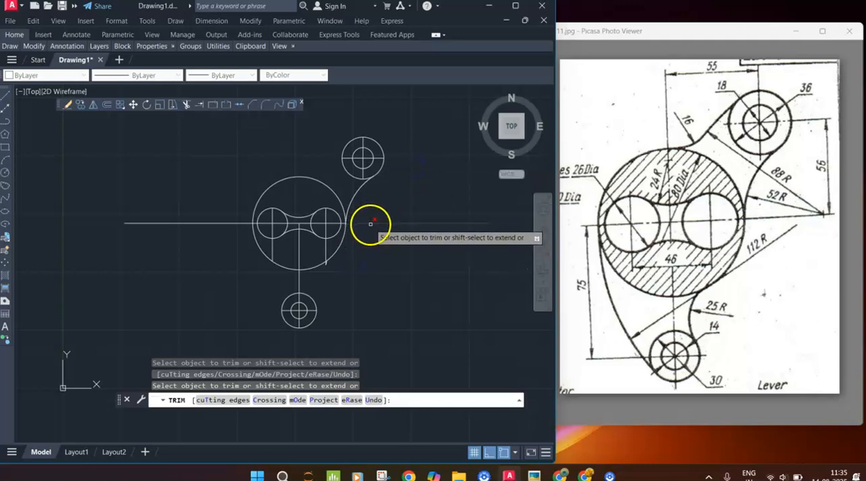
key("Return")
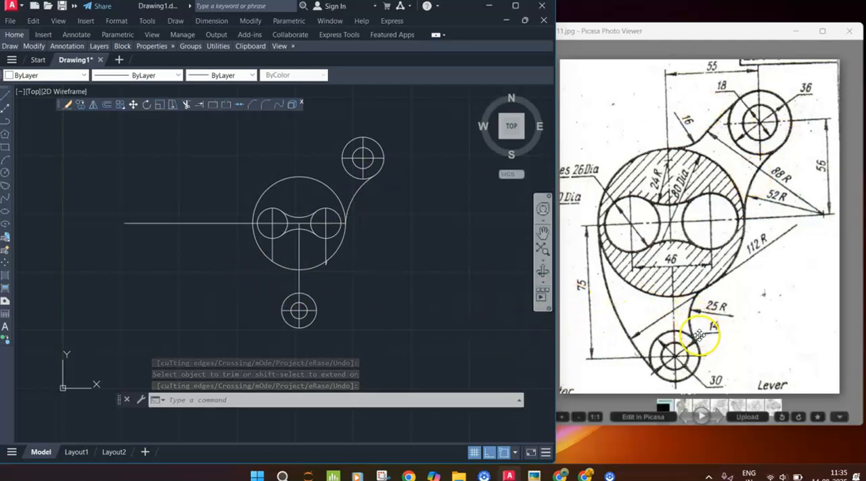
left_click(175, 20)
mouse_move(188, 177)
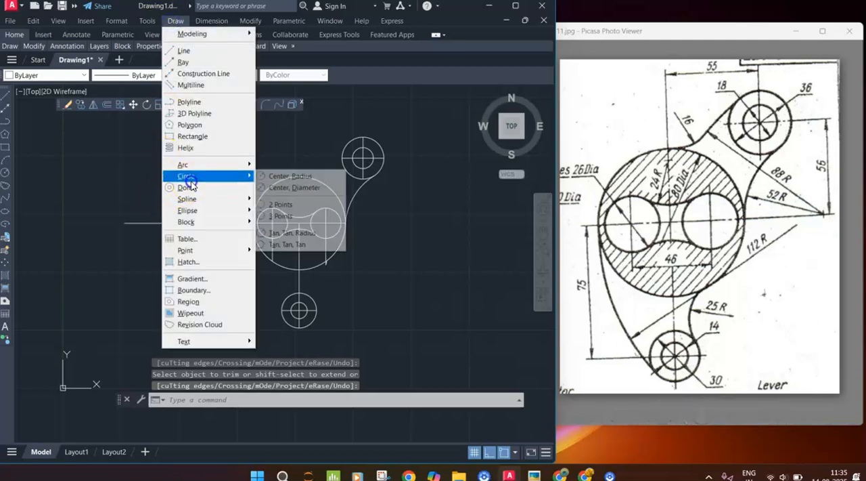
left_click(285, 232)
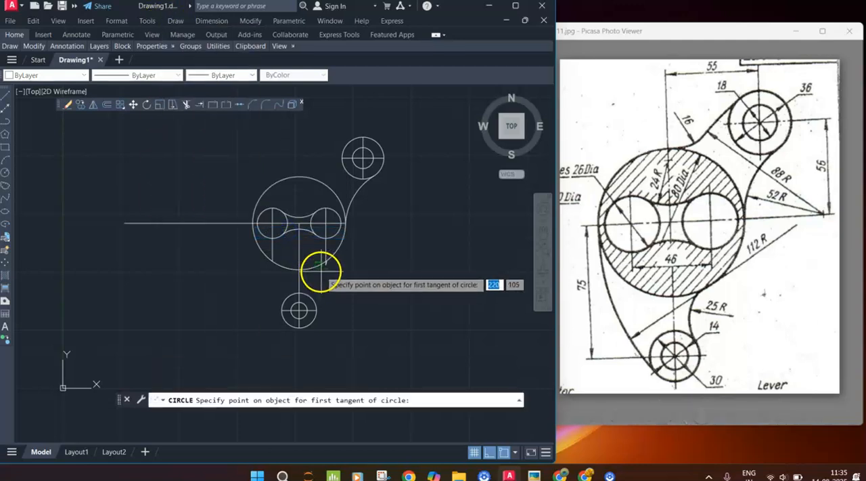
left_click(322, 265)
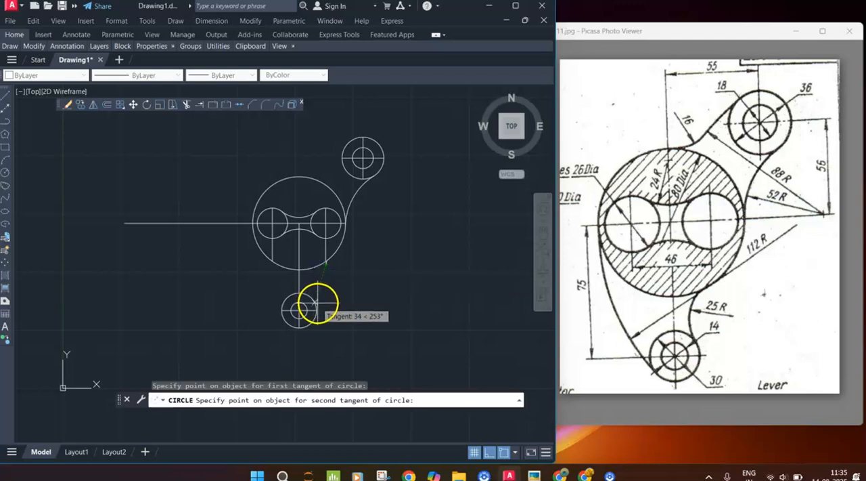
key("Escape")
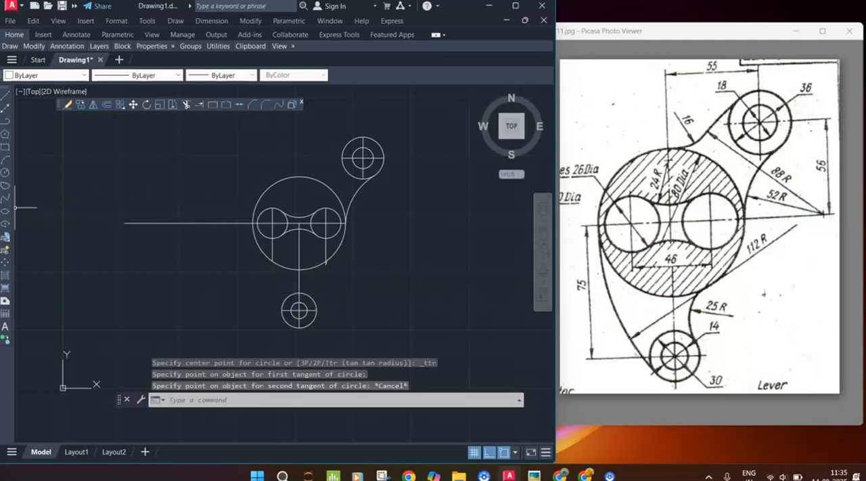
Draw a radius 25 circle tangent to the lower right of the radius 40 circle and the lower boss's outer circle using Tan, Tan, Radius.
left_click(175, 21)
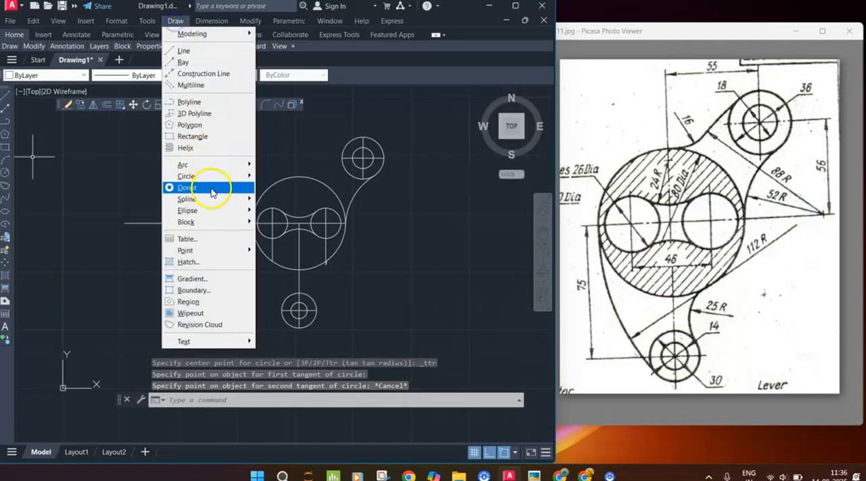
mouse_move(217, 176)
left_click(316, 234)
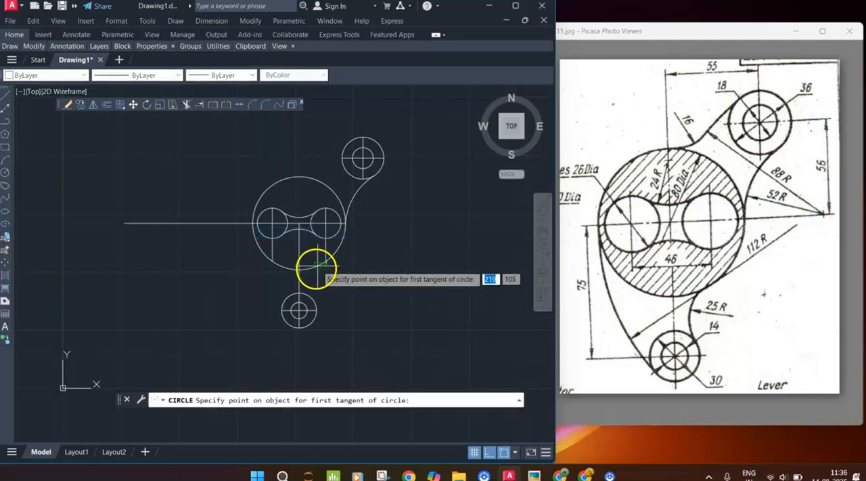
left_click(315, 271)
left_click(316, 303)
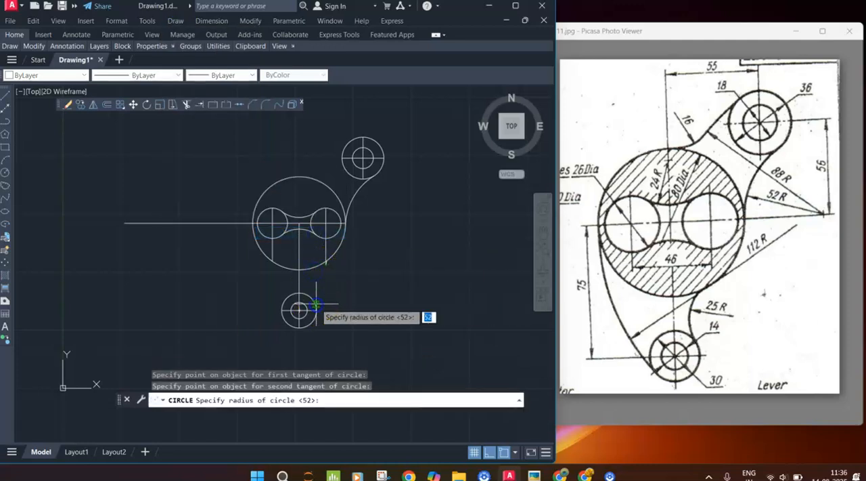
type("25")
key("Return")
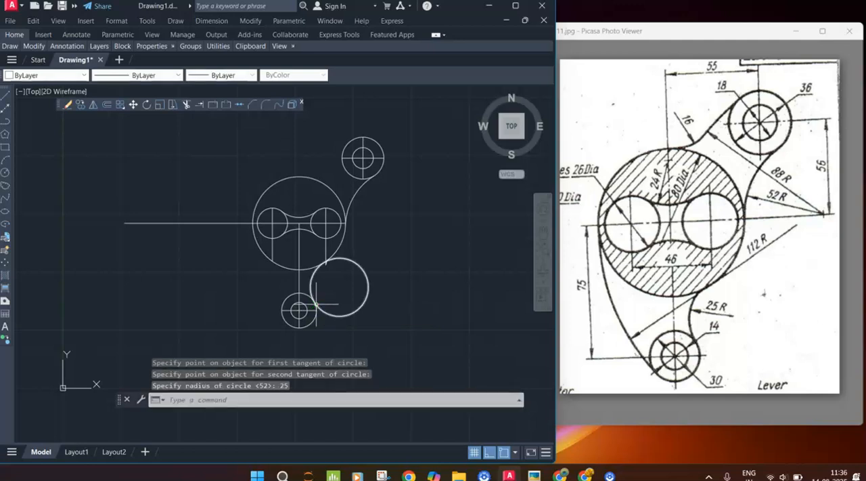
Trim the radius 25 circle to its connecting arc and cut off the right vertical centre line's stub below the radius 40 circle.
type("tr")
key("Return")
left_click(346, 315)
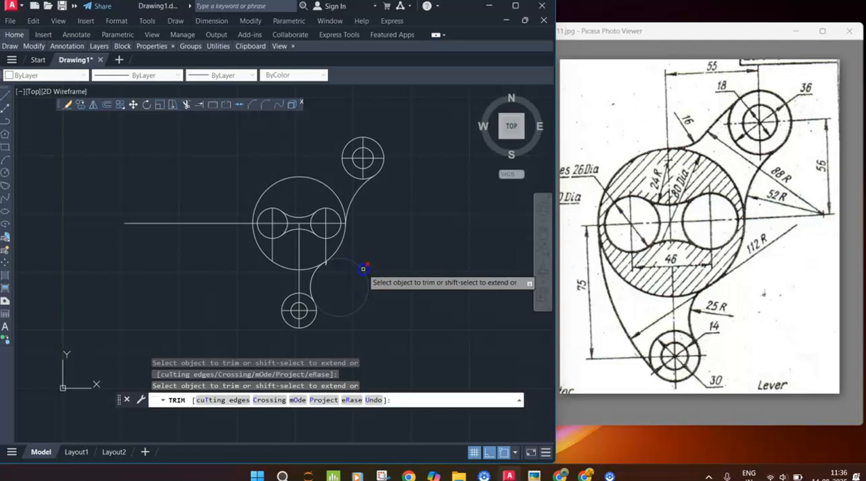
scroll(329, 295, "up", 5)
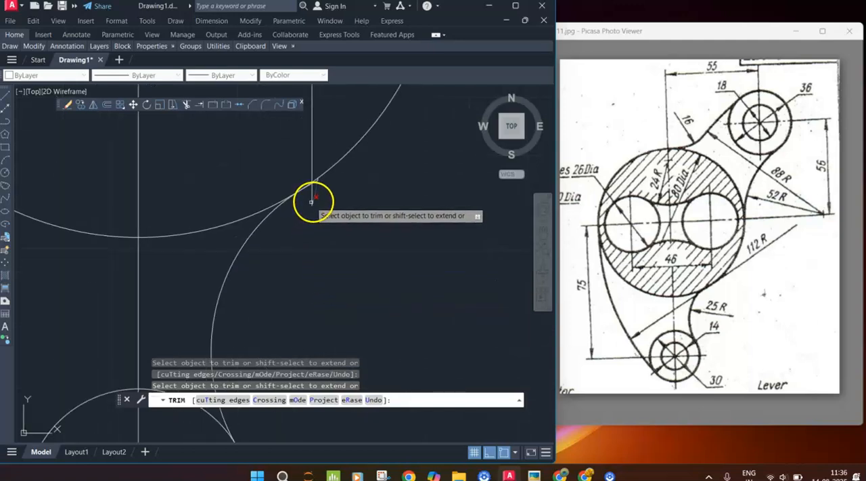
scroll(311, 193, "up", 2)
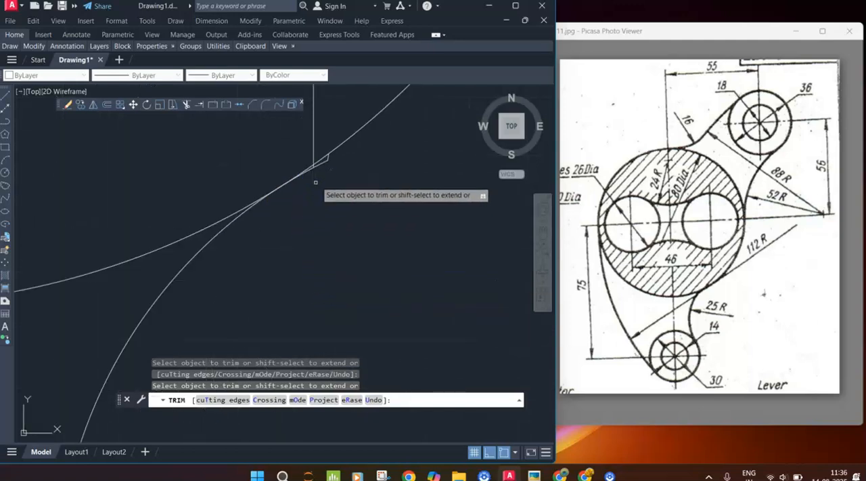
scroll(317, 167, "up", 4)
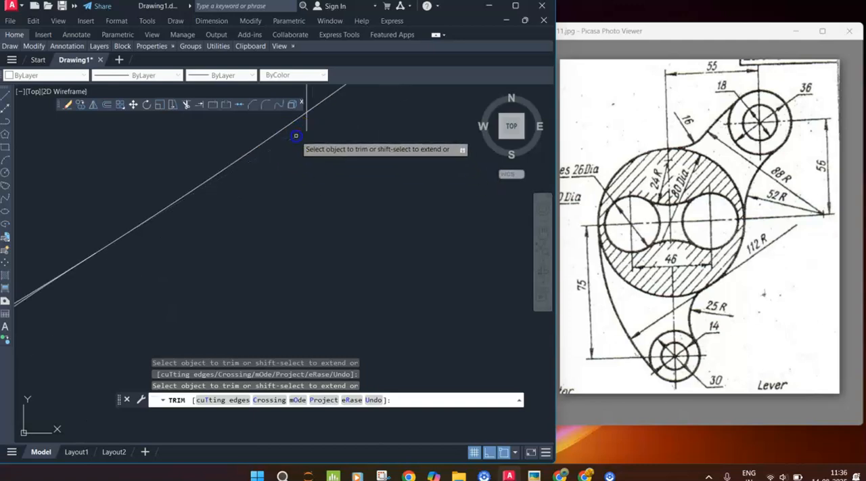
scroll(305, 180, "down", 3)
scroll(304, 180, "up", 3)
scroll(311, 194, "down", 2)
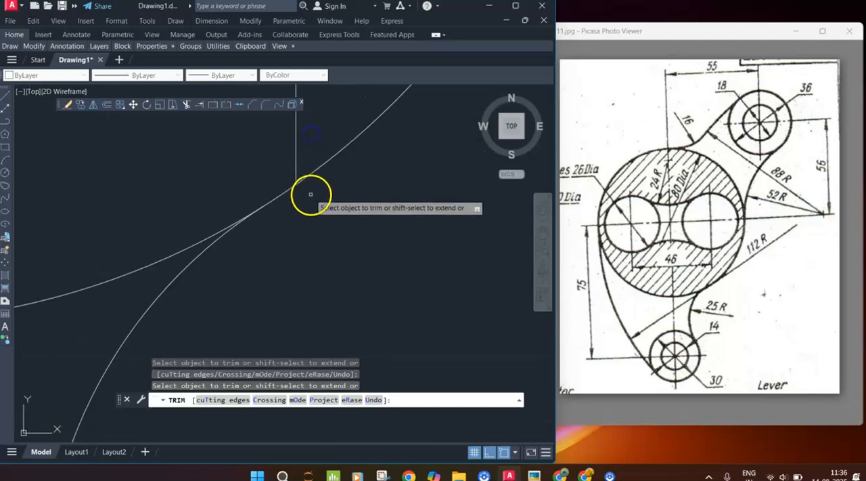
scroll(310, 230, "down", 4)
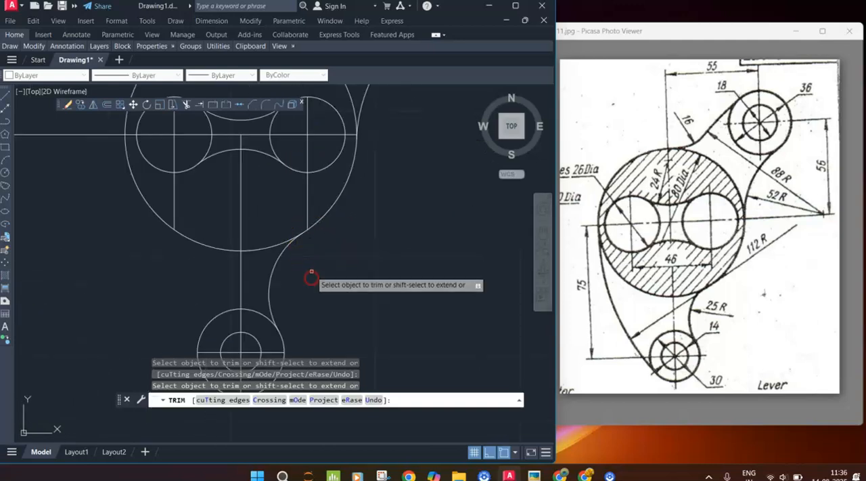
scroll(312, 273, "up", 3)
key("Return")
scroll(311, 267, "down", 4)
mouse_move(287, 276)
middle_mouse_down()
mouse_move(434, 177)
mouse_move(376, 248)
middle_mouse_up()
scroll(434, 176, "down", 2)
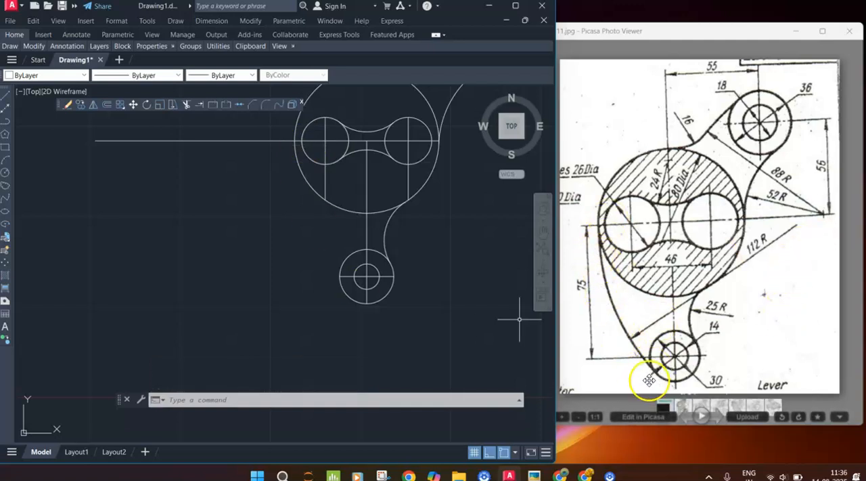
Draw a radius 112 circle tangent to the left side of the radius 40 circle and the lower boss's outer circle using Tan, Tan, Radius.
left_click(176, 21)
left_click(204, 177)
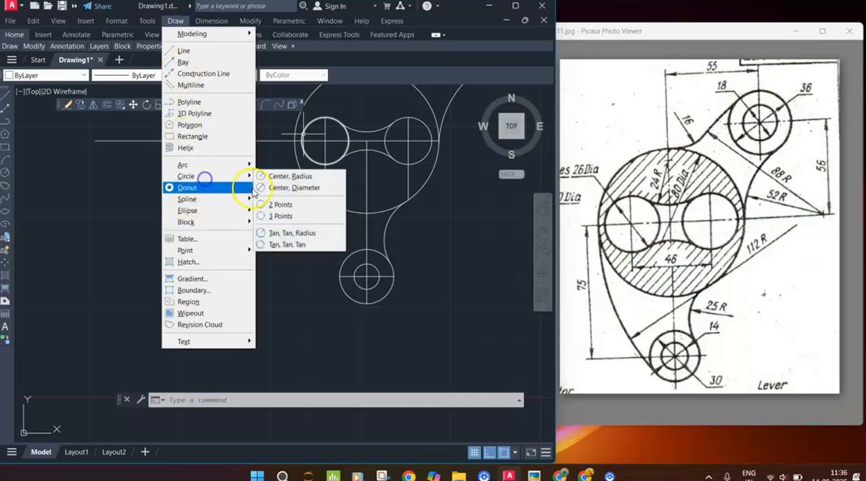
left_click(292, 232)
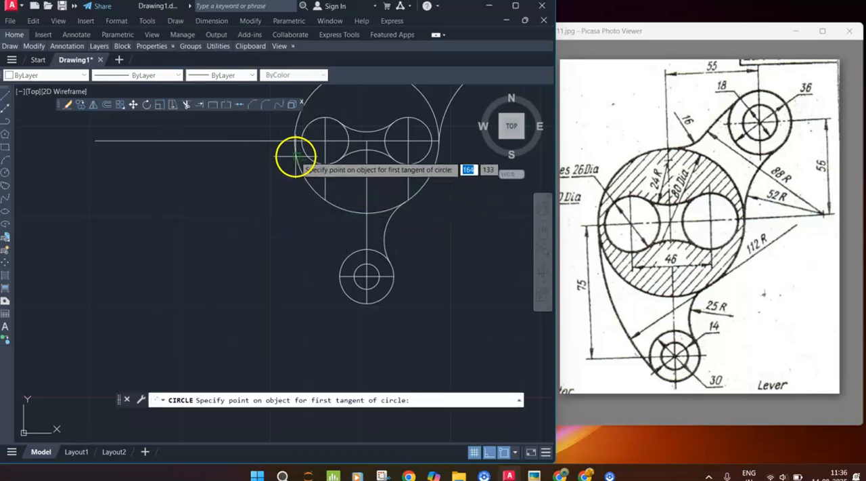
left_click(295, 156)
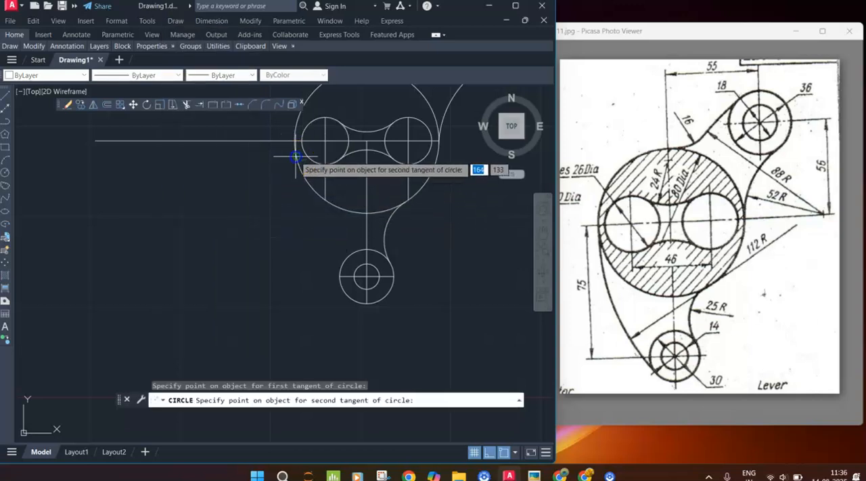
left_click(357, 306)
type("11")
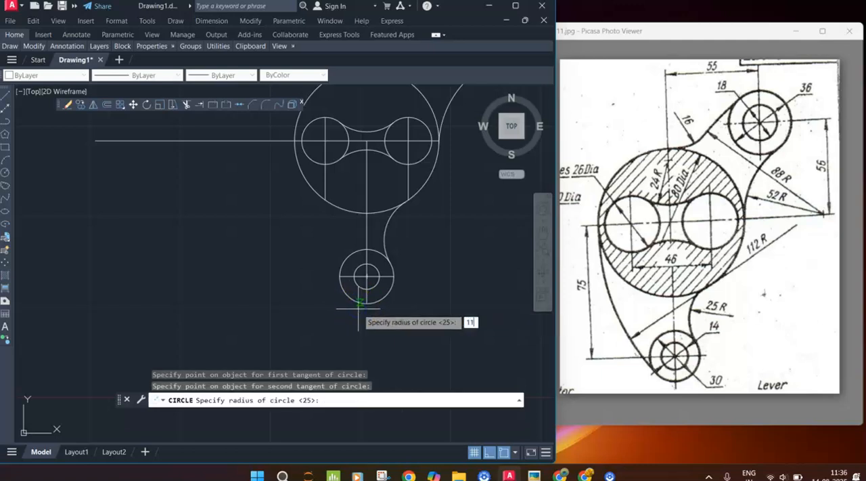
type("2")
key("Return")
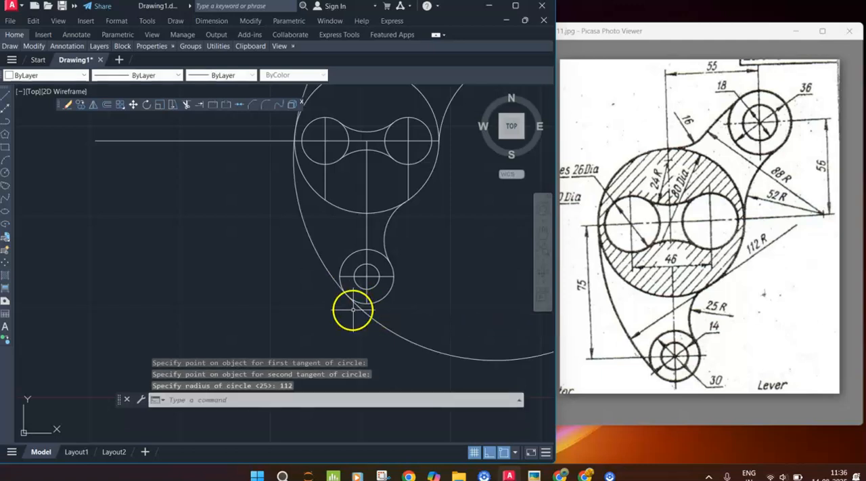
Trim the radius 112 circle to the arc connecting the left side of the body to the lower boss.
type("tr")
key("Return")
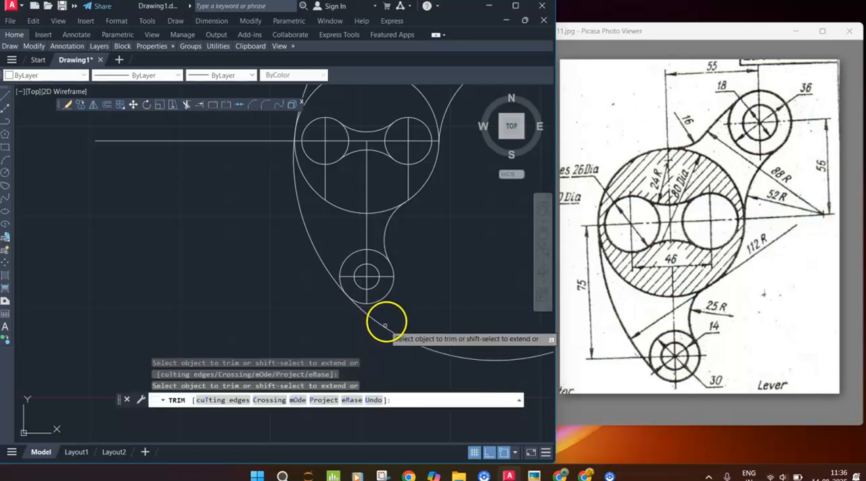
left_click(383, 329)
middle_click_drag(201, 231, 153, 364)
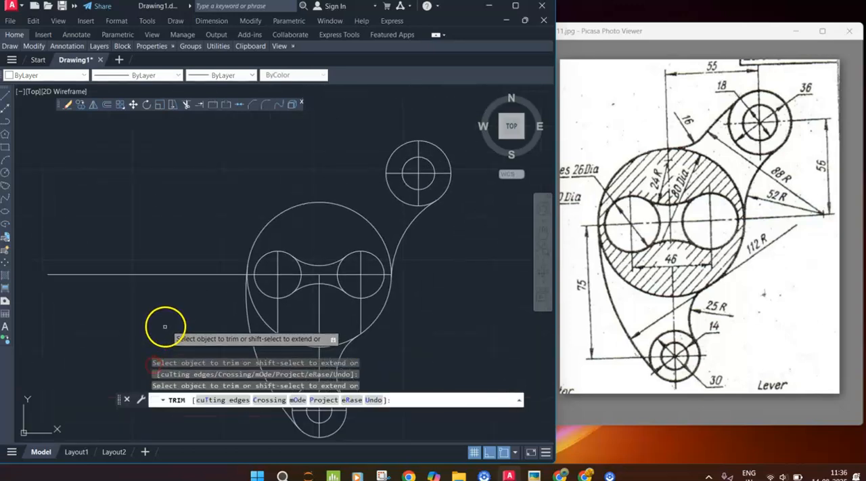
key("Return")
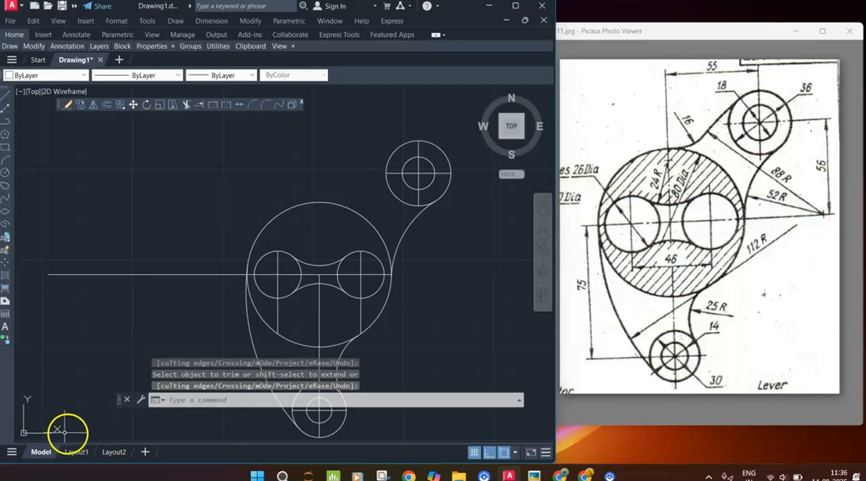
Try a radius 88 circle tangent to the upper-right boss's outer circle and the left side of the radius 40 circle, then undo it.
left_click(676, 213)
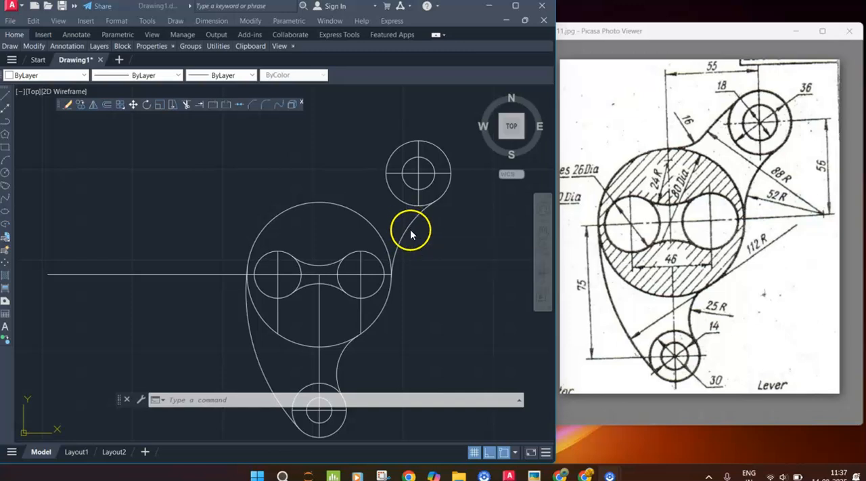
left_click(184, 27)
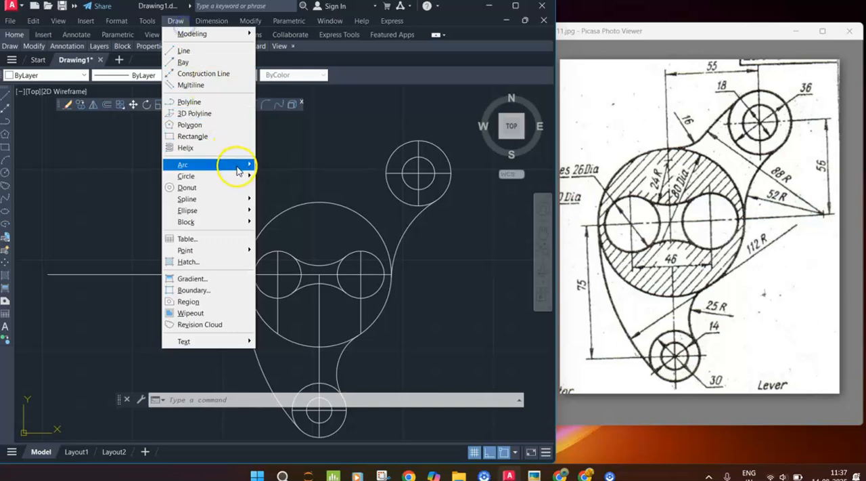
mouse_move(240, 175)
left_click(291, 232)
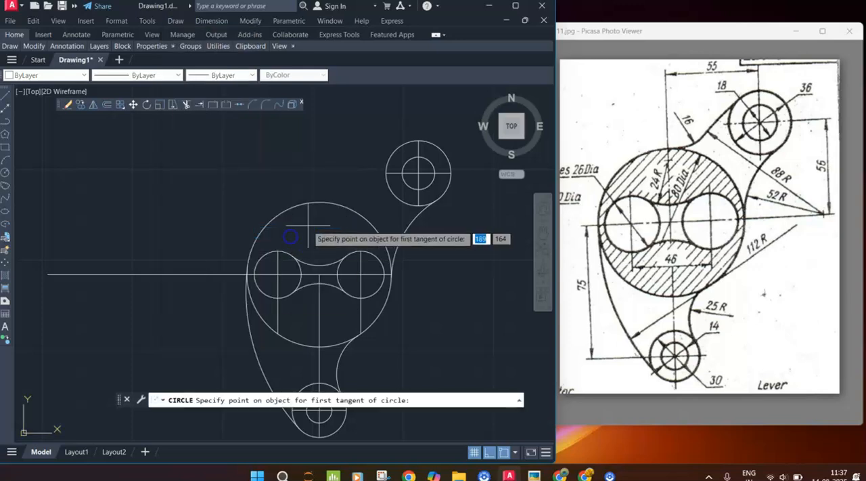
left_click(409, 142)
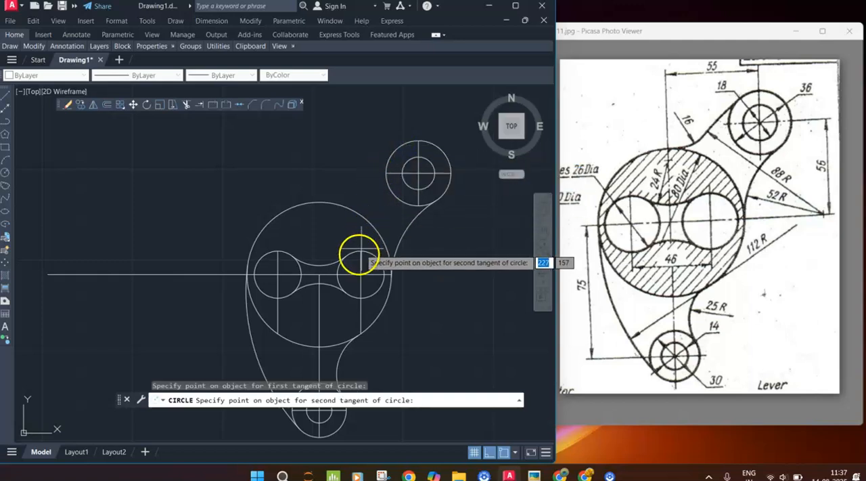
left_click(250, 252)
type("88")
key("Return")
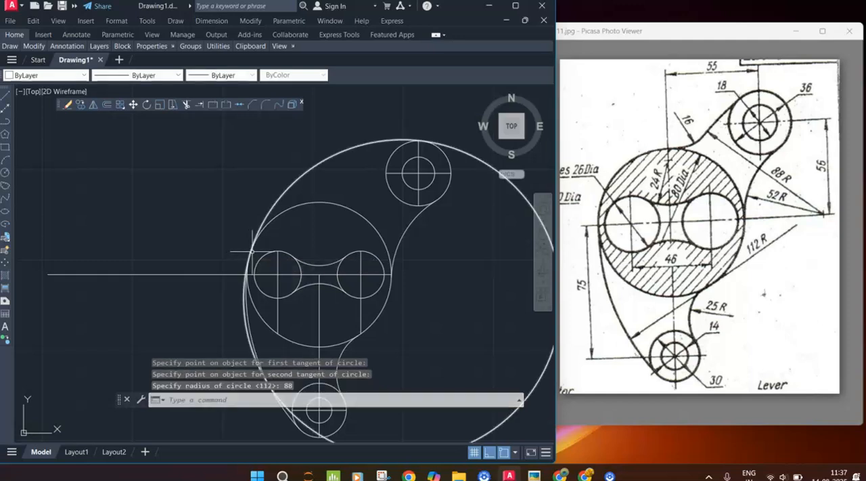
key("ctrl+z")
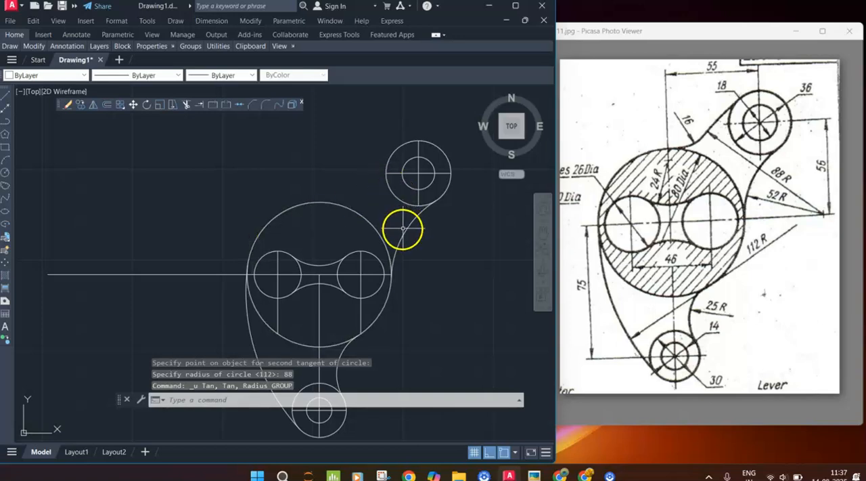
Offset the radius 52 connecting arc by 36 toward the upper left, so it meets the far side of the upper-right boss.
left_click(248, 21)
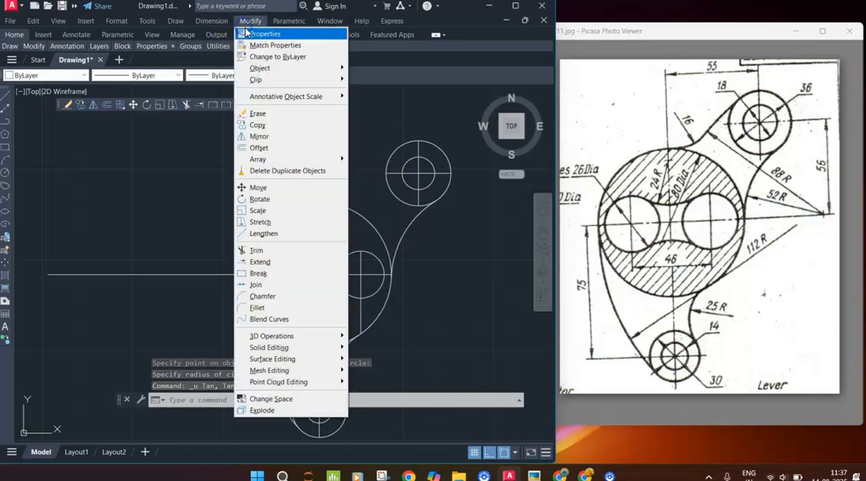
left_click(289, 151)
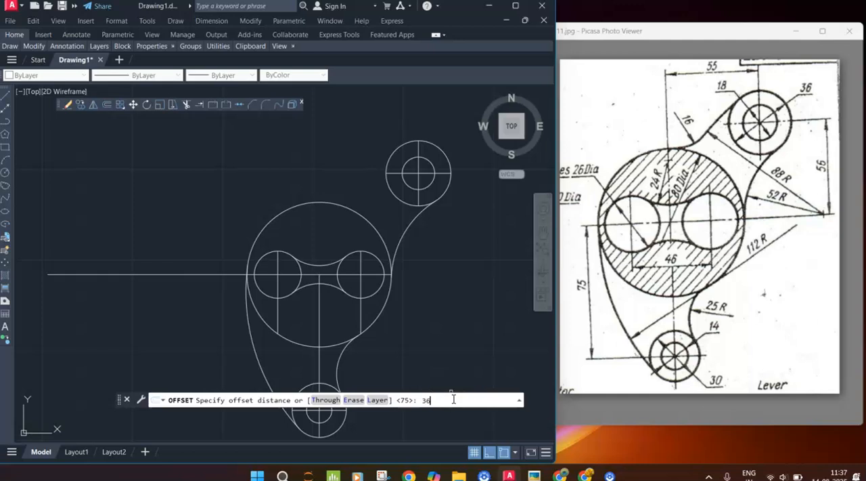
key("Return")
left_click(407, 229)
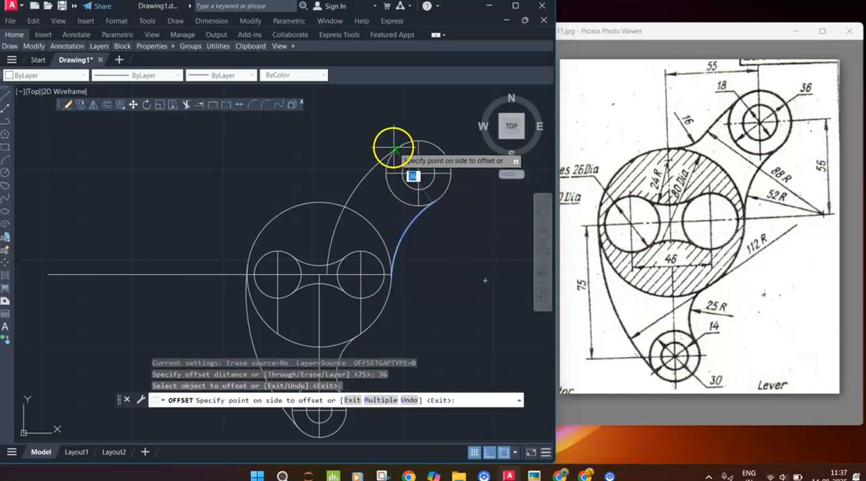
left_click(395, 148)
key("Return")
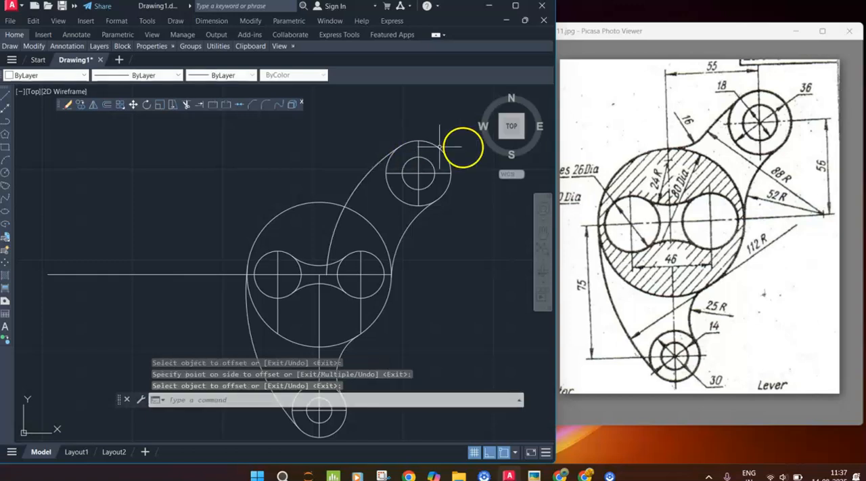
Draw a radius 16 circle tangent to the top of the 80 diameter body and the offset arc using Tan, Tan, Radius.
scroll(408, 164, "up", 3)
scroll(397, 157, "down", 3)
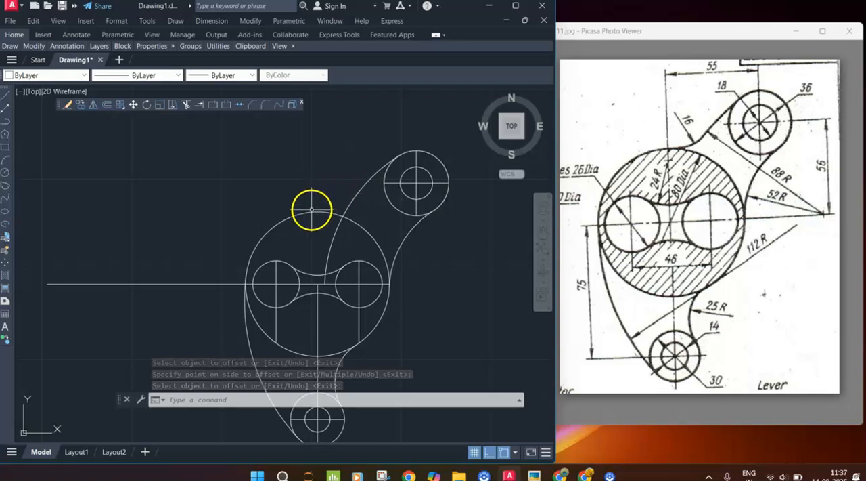
left_click(185, 21)
left_click(217, 177)
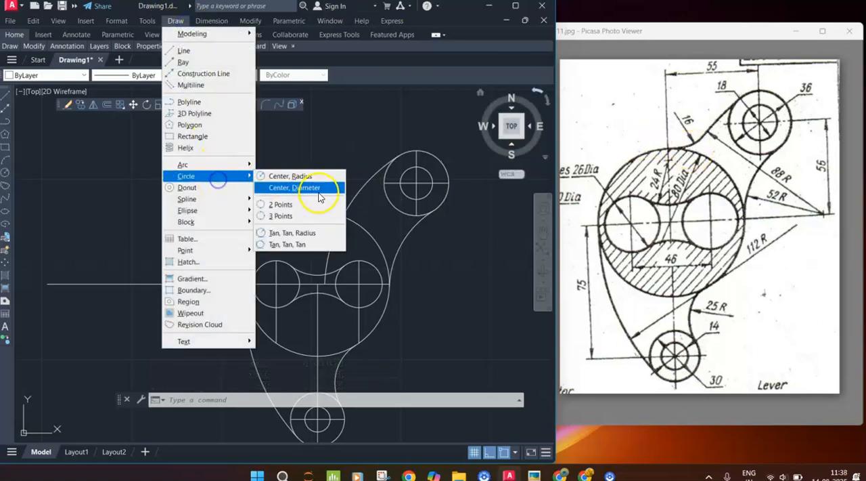
left_click(308, 232)
left_click(318, 208)
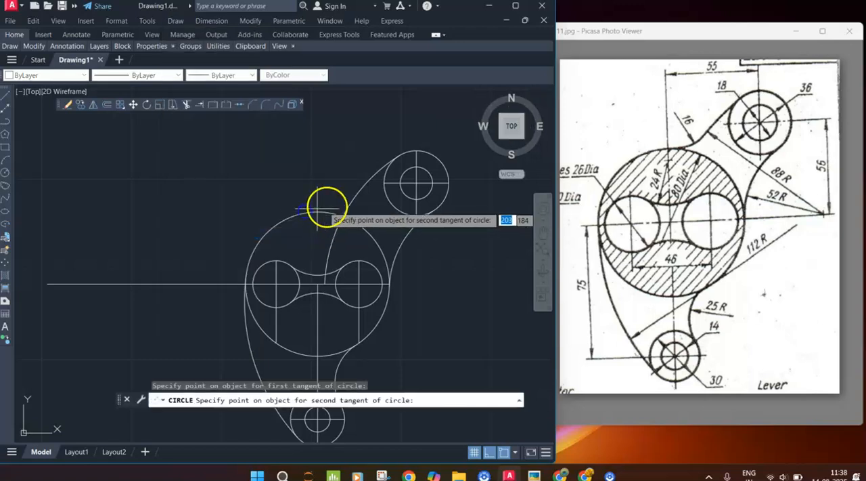
left_click(353, 195)
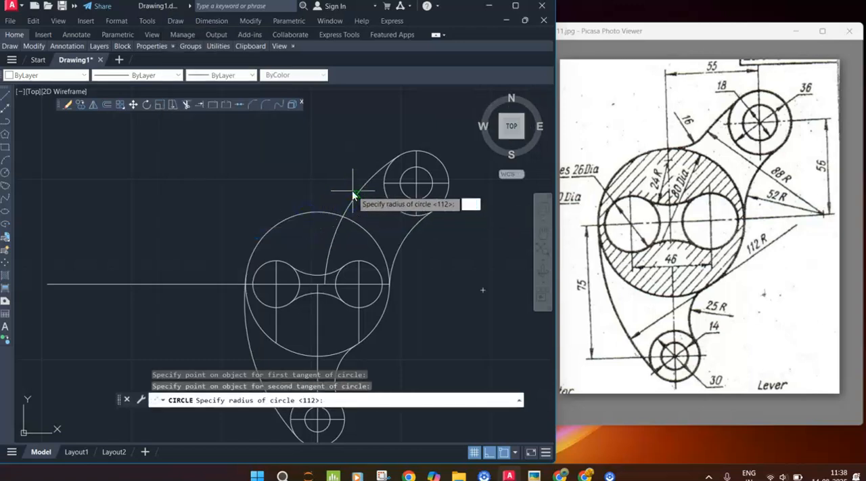
key("Return")
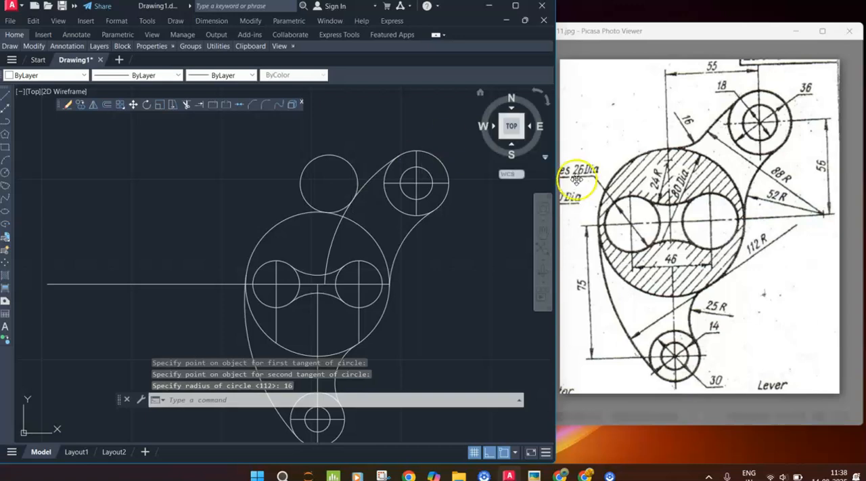
Trim the radius 16 circle and the offset arc inside the body to leave a smooth connection from the body to the upper-right boss.
type("tr")
key("Return")
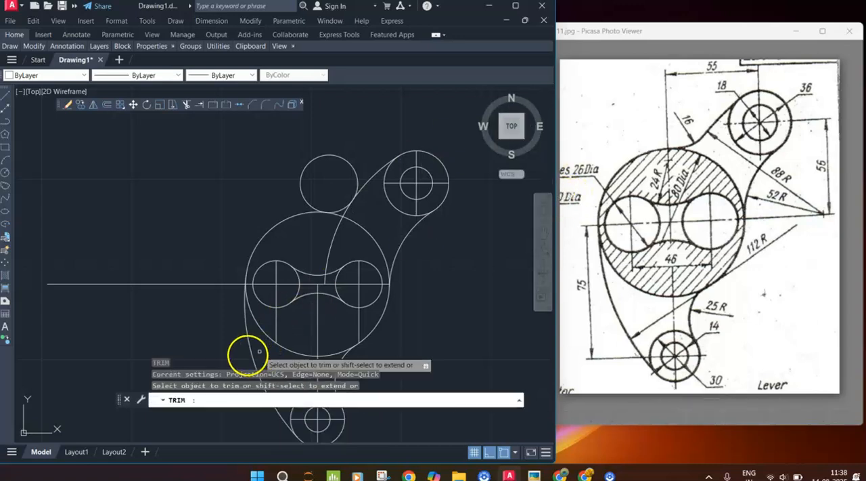
scroll(350, 209, "up", 3)
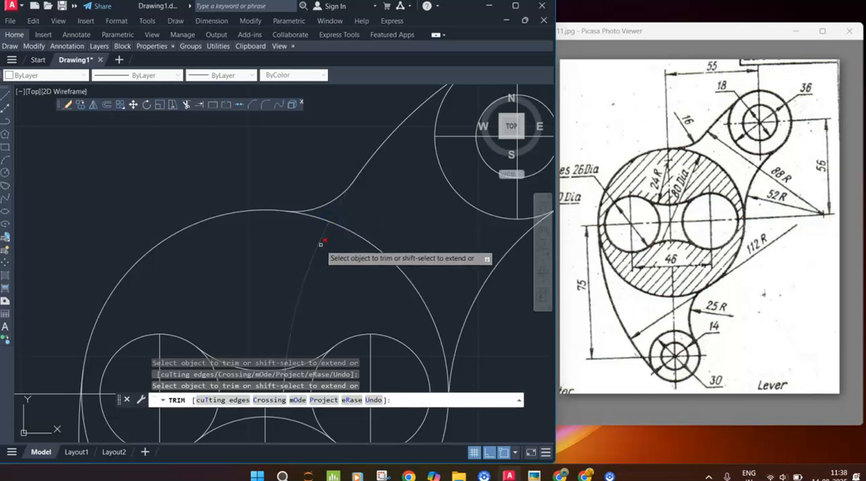
scroll(325, 290, "down", 5)
middle_click_drag(383, 291, 383, 196)
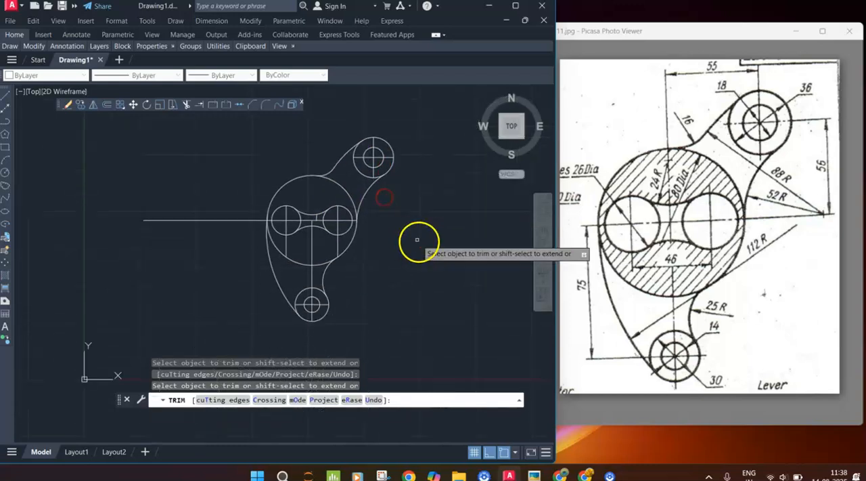
key("Return")
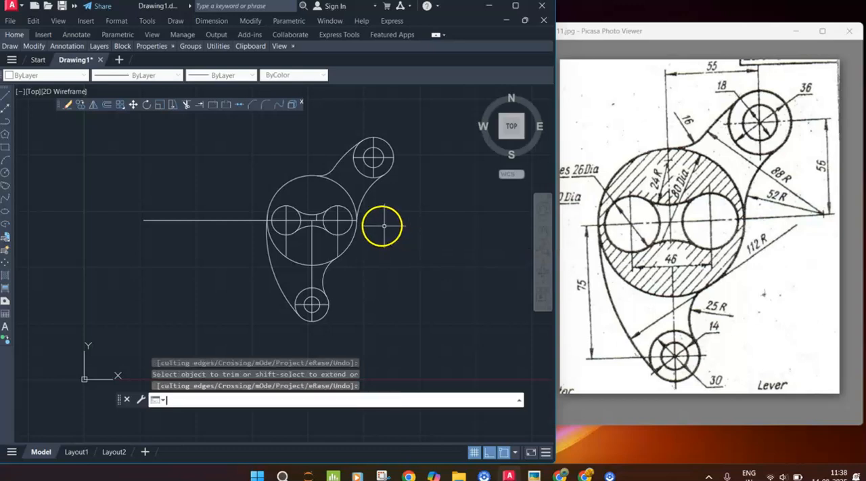
Trim the leftover centerlines below the two 26 diameter holes and the stray line segments between and below the neck arcs.
scroll(368, 245, "up", 2)
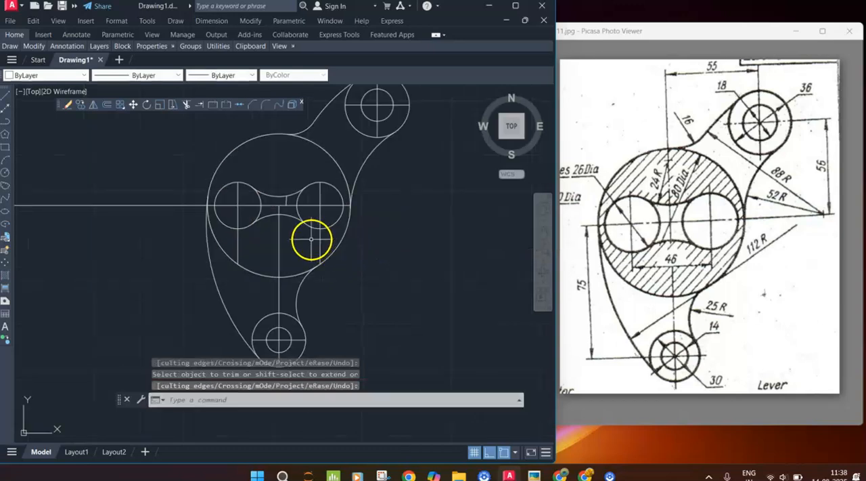
key("Return")
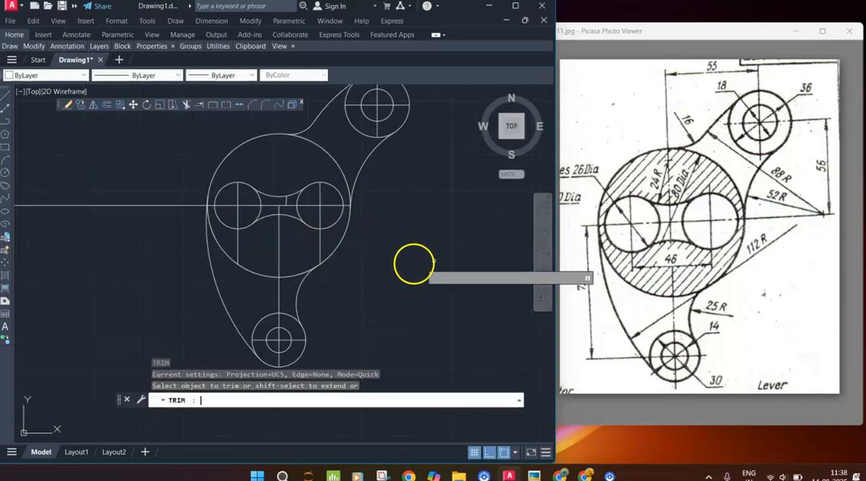
left_click(237, 247)
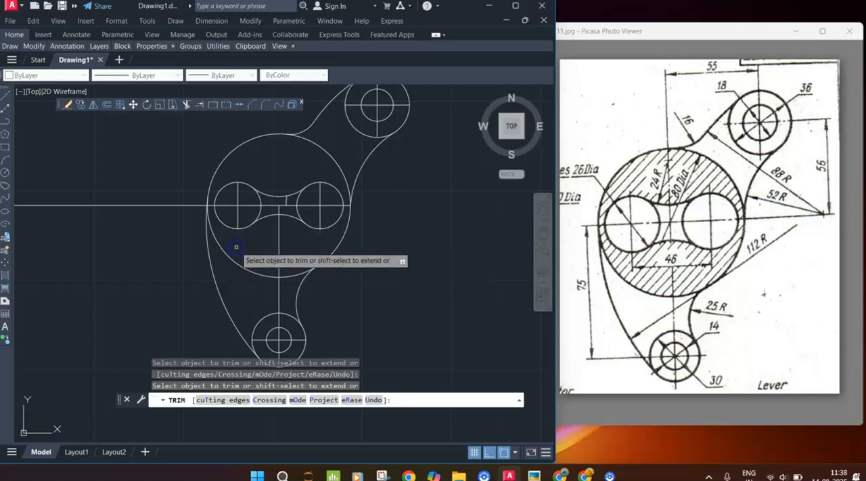
key("Return")
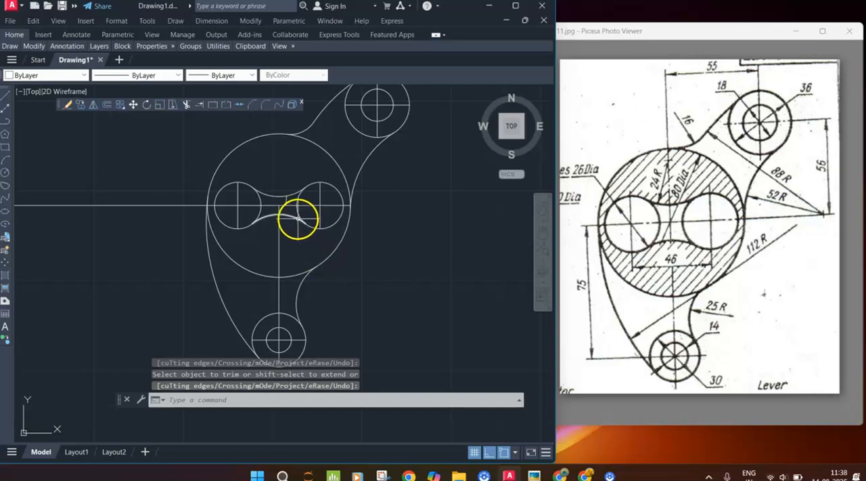
key("Return")
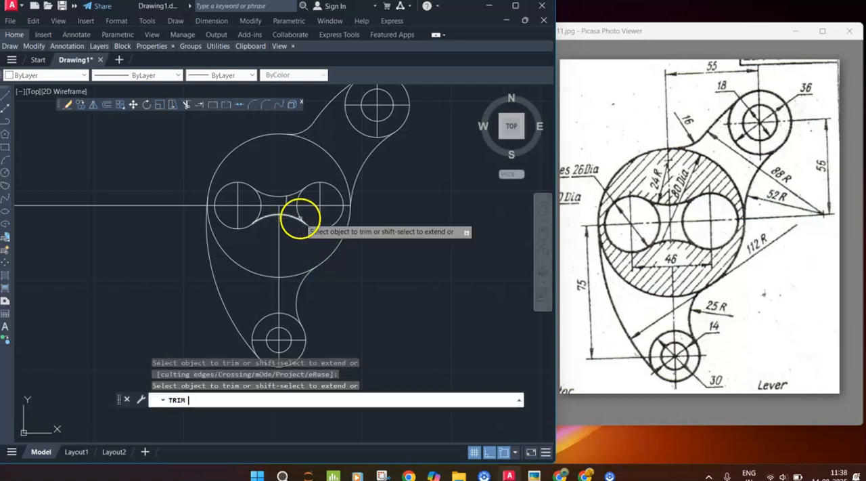
scroll(297, 216, "up", 4)
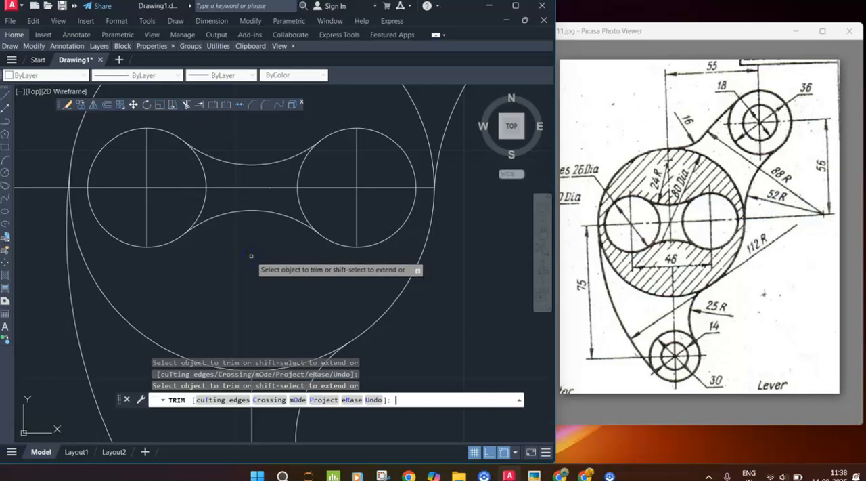
key("Return")
Hatch the body regions above and below the two joined holes, leaving the holes and neck empty.
scroll(252, 255, "down", 6)
scroll(252, 255, "up", 4)
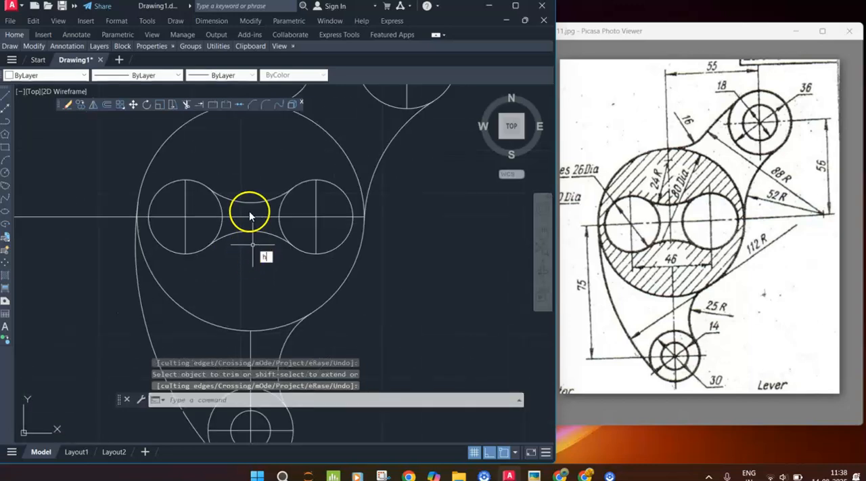
type("h")
key("Return")
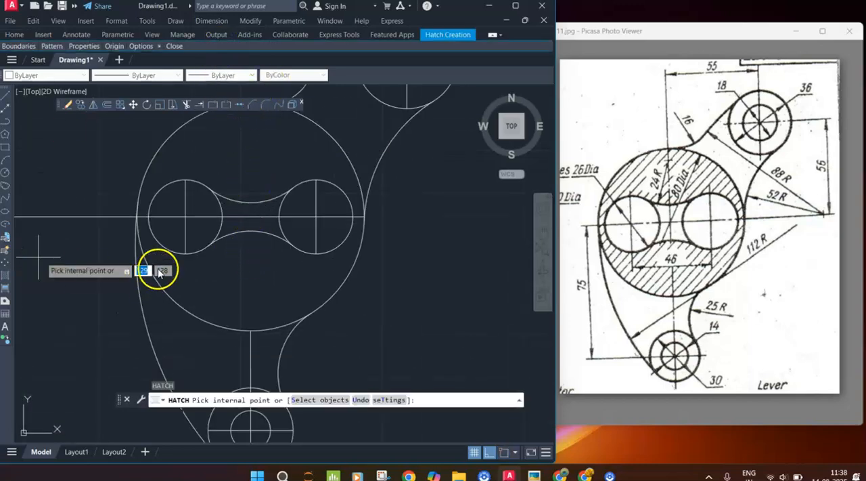
left_click(265, 152)
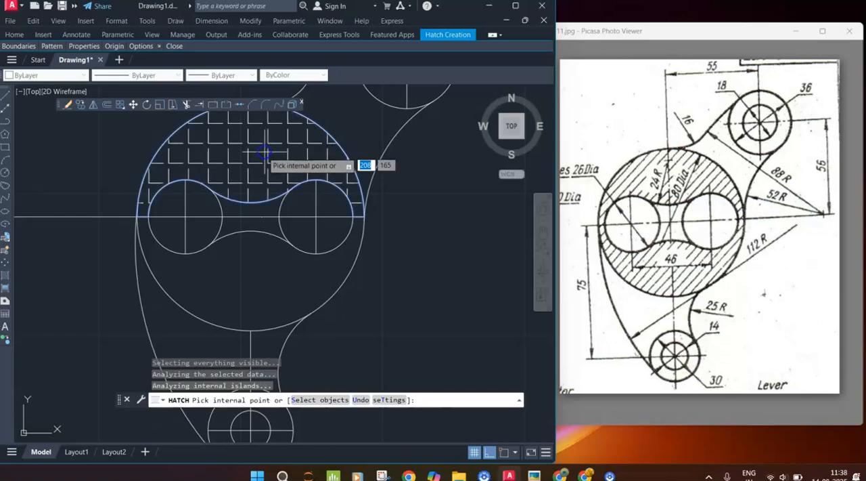
left_click(209, 280)
key("Return")
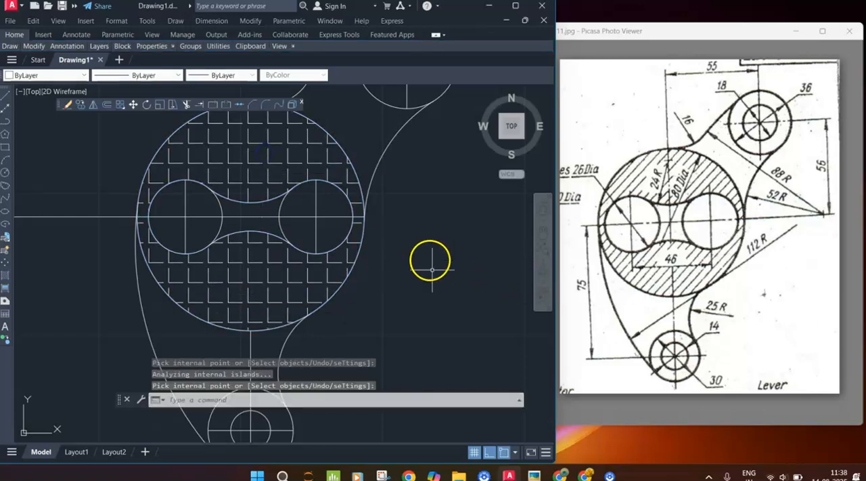
Try setting a new origin for the body hatch at a point below the lower neck arc.
left_click(255, 281)
right_click(255, 281)
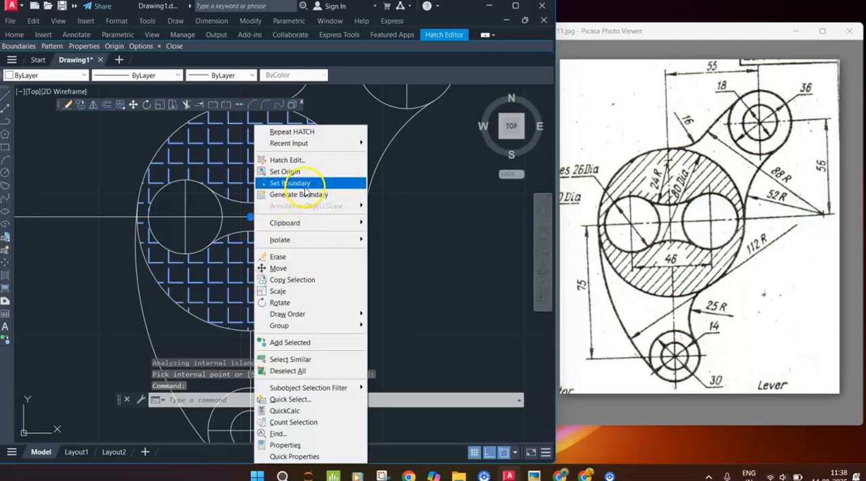
left_click(316, 171)
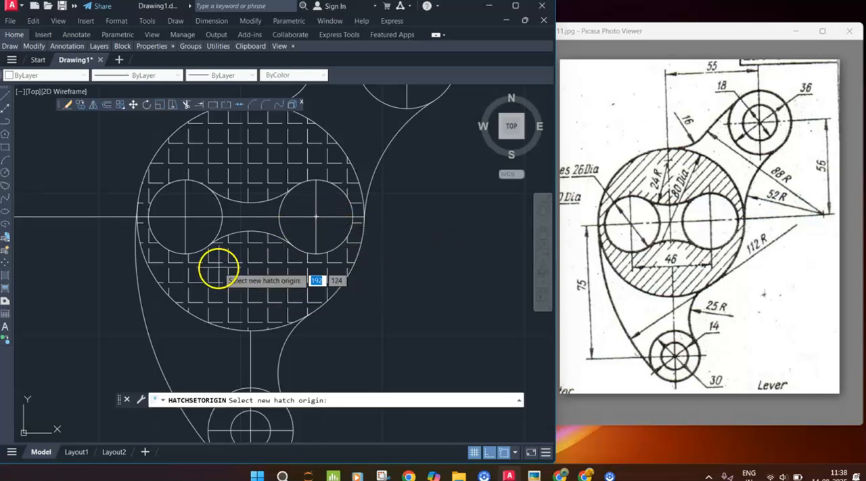
left_click(249, 281)
left_click(243, 275)
left_click(270, 255)
left_click(237, 265)
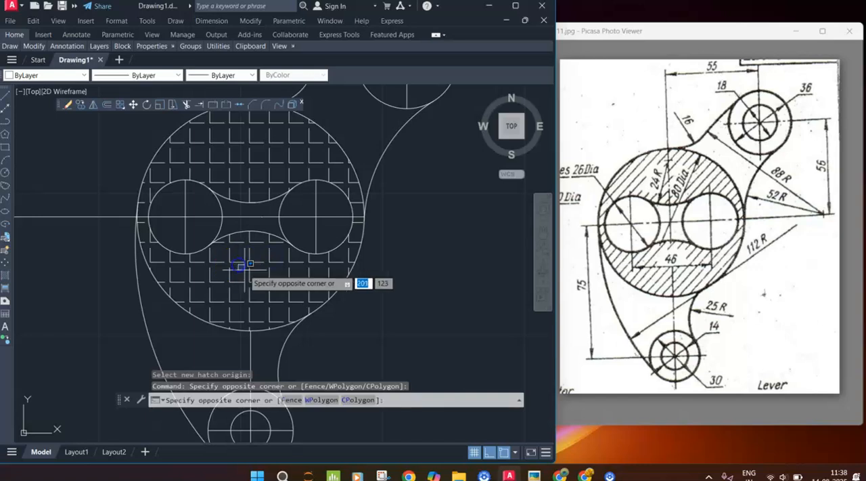
left_click(252, 266)
left_click(259, 140)
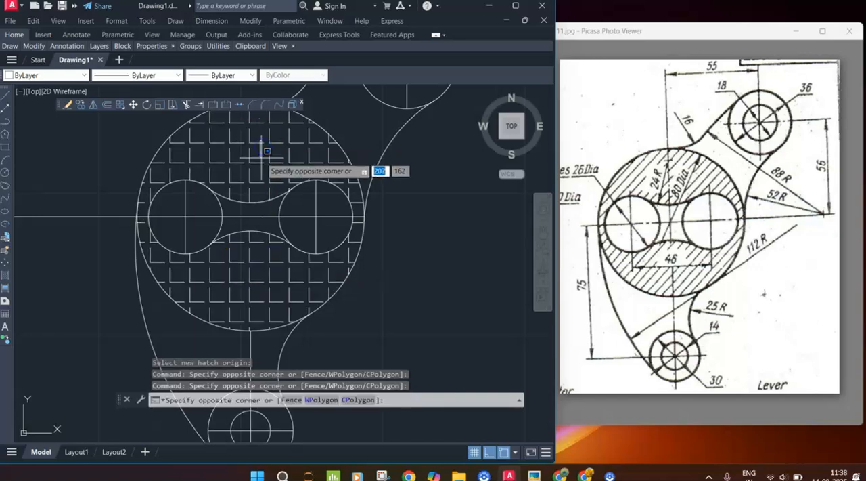
key("Escape")
Set the body hatch's origin to a point just above the upper neck arc.
left_click(218, 302)
right_click(234, 279)
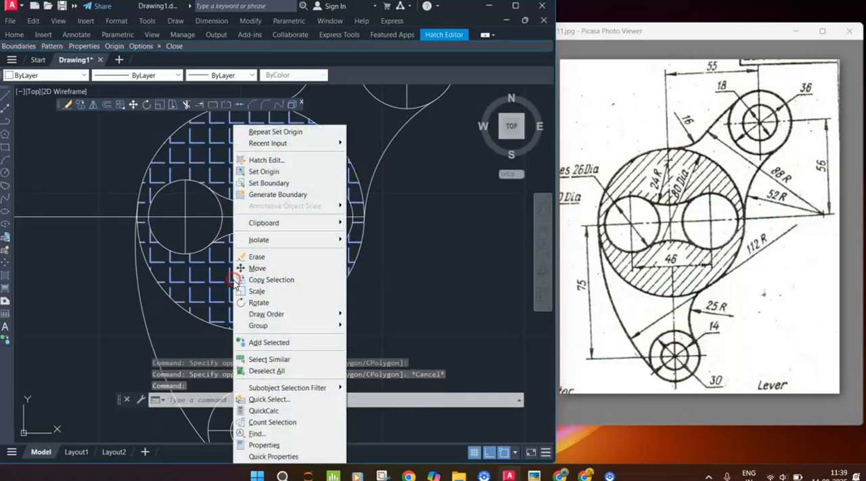
left_click(284, 172)
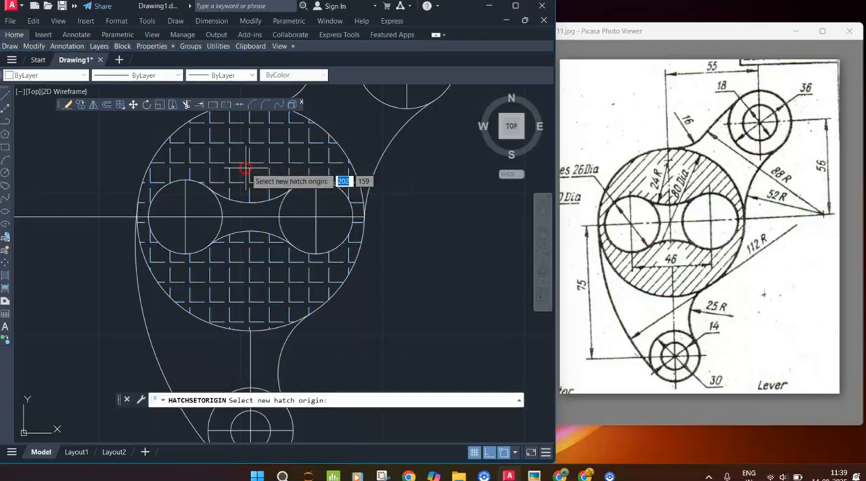
key("Escape")
left_click(287, 120)
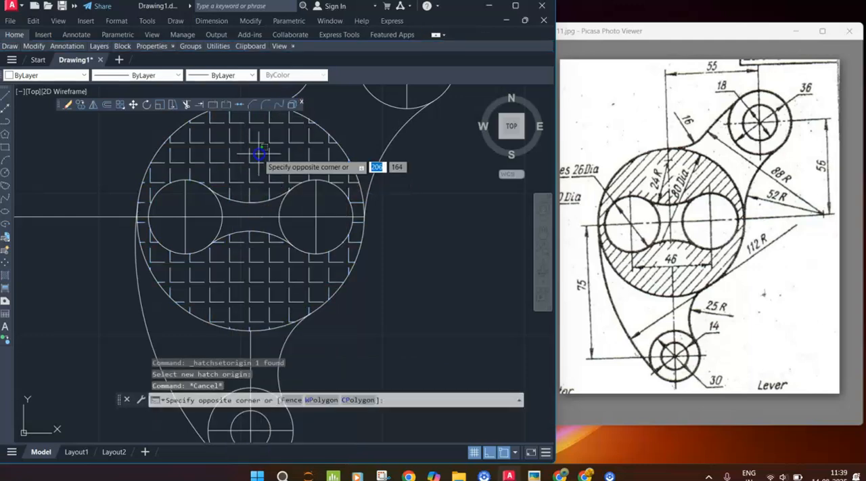
key("Escape")
left_click(261, 152)
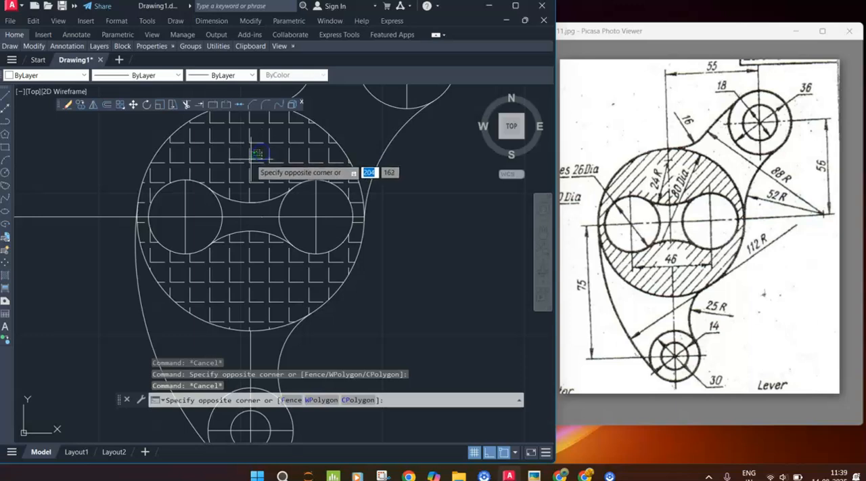
left_click(255, 160)
left_click(246, 172)
left_click(251, 175)
left_click(247, 168)
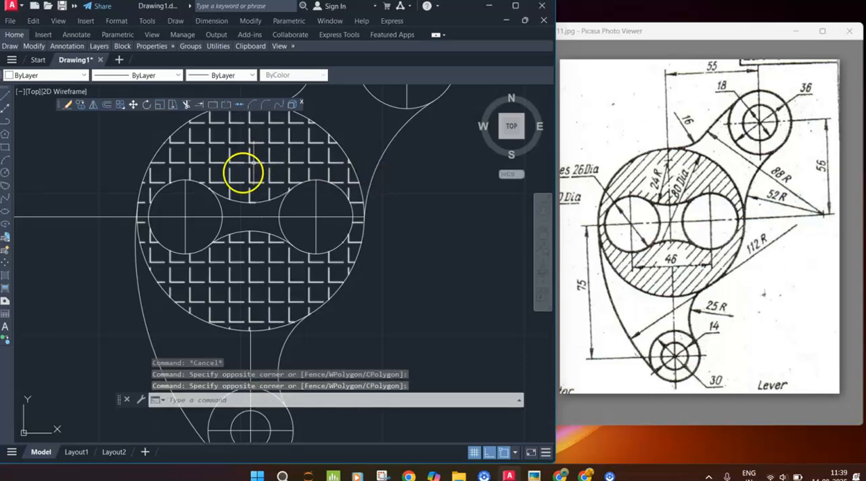
key("Escape")
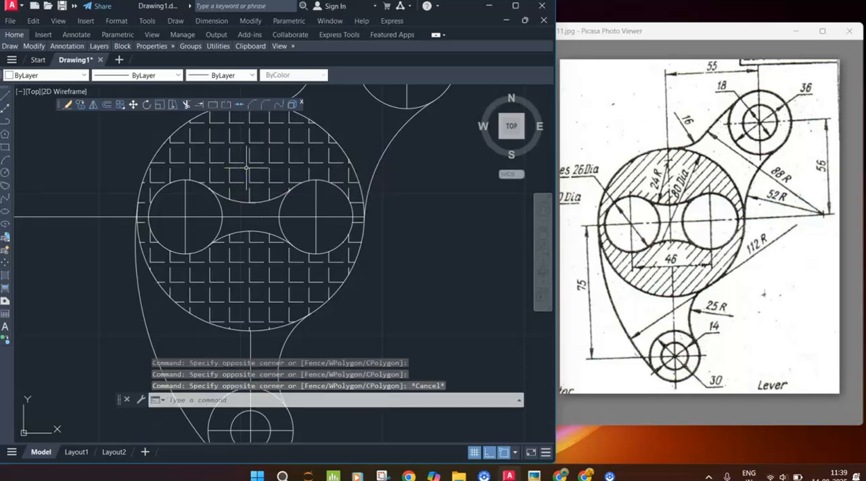
left_click(246, 173)
key("Escape")
Change the body hatch pattern to ANSI31 with Hatch Edit, preview it and accept the hatch.
mouse_move(280, 151)
left_mouse_down()
mouse_move(222, 171)
mouse_move(229, 165)
left_mouse_up()
right_click(229, 165)
left_click(271, 159)
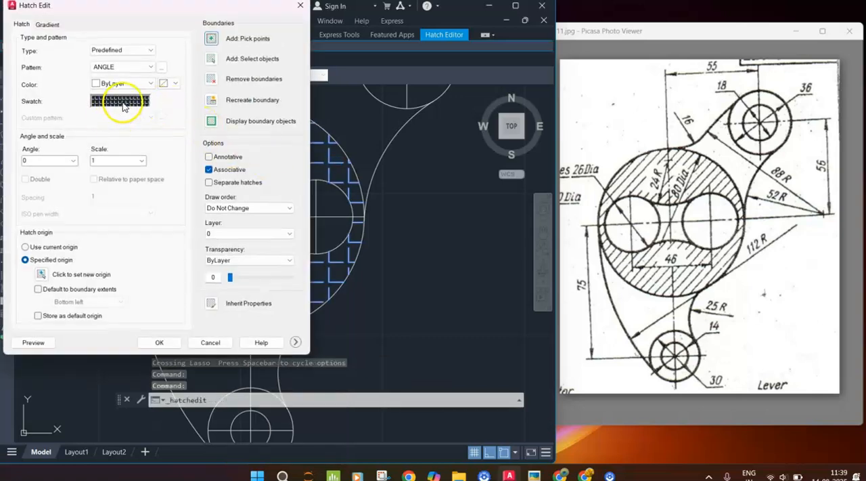
left_click(122, 102)
left_click(62, 81)
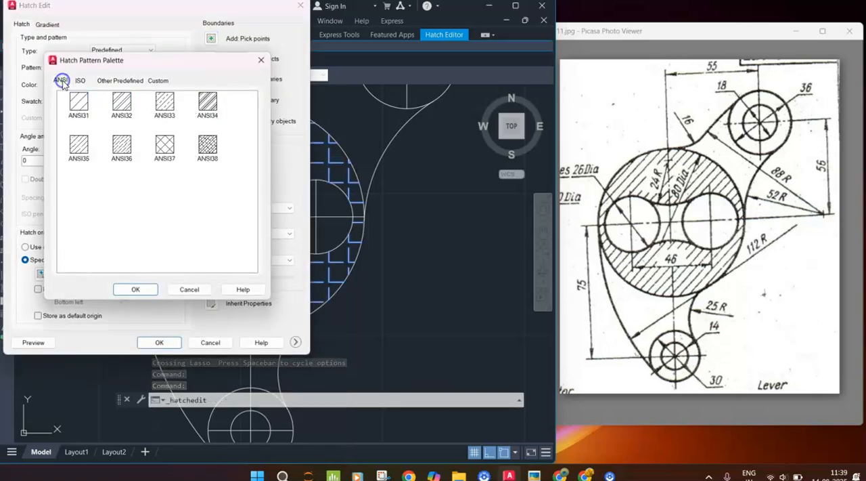
left_click(135, 290)
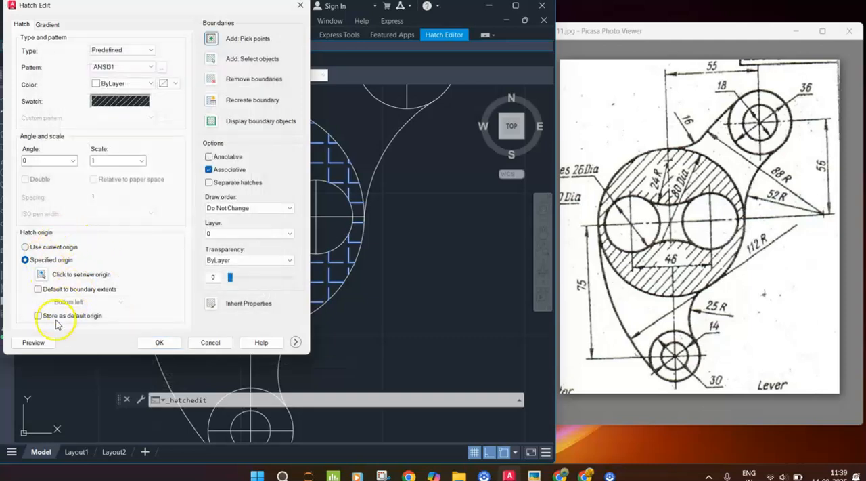
left_click(35, 342)
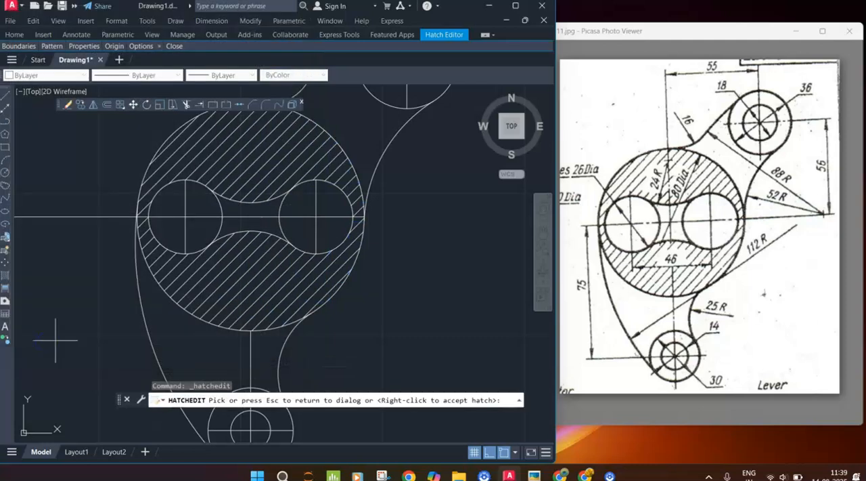
right_click(281, 261)
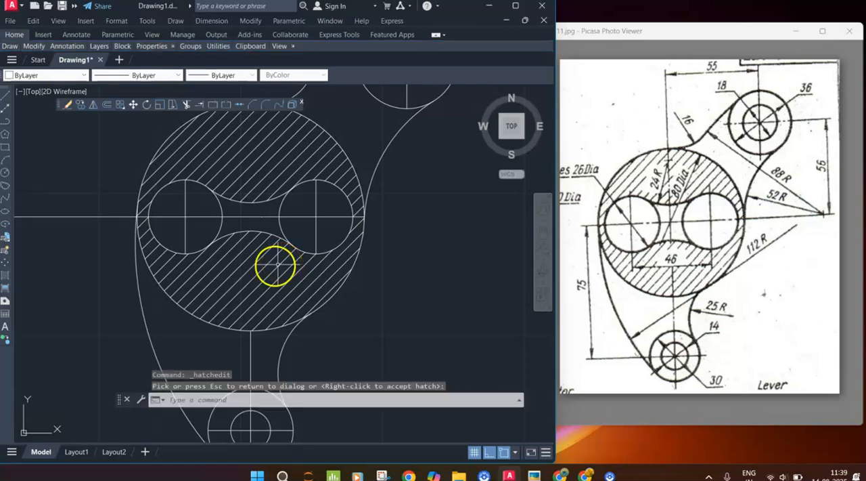
scroll(218, 234, "down", 2)
scroll(218, 233, "up", 4)
middle_click_drag(253, 234, 287, 254)
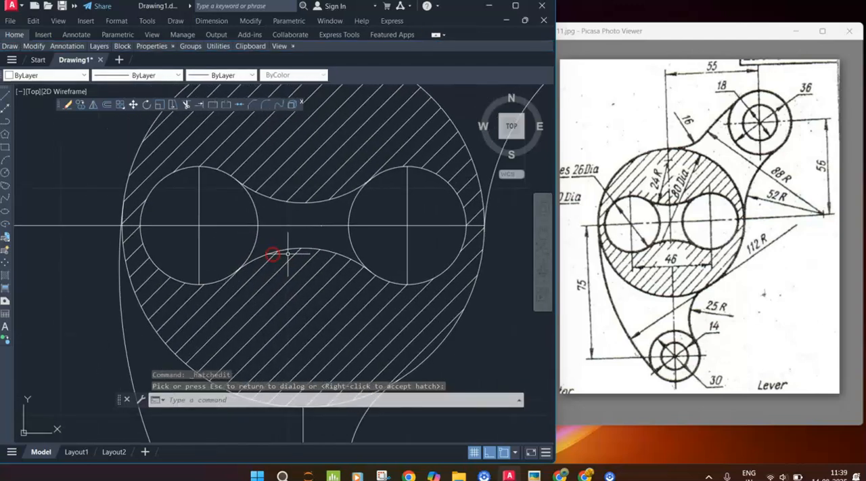
Load the CENTER linetype from acadiso.lin into the drawing.
scroll(290, 252, "down", 5)
scroll(311, 226, "up", 3)
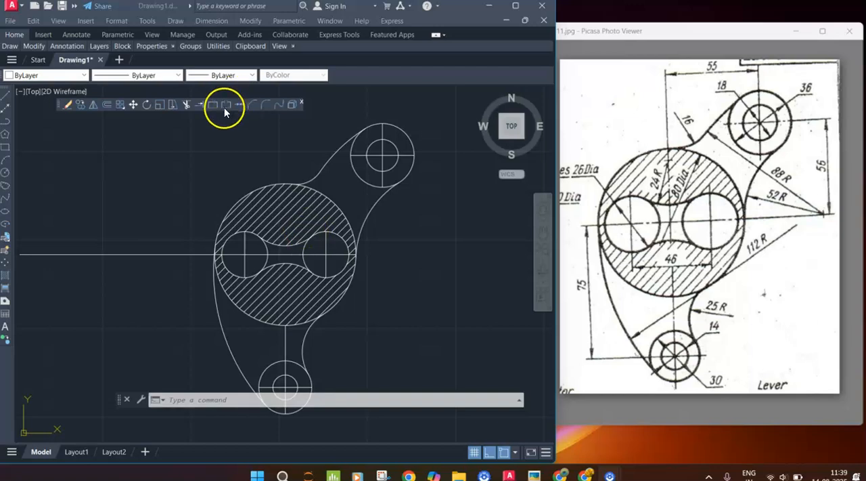
left_click(146, 76)
left_click(146, 114)
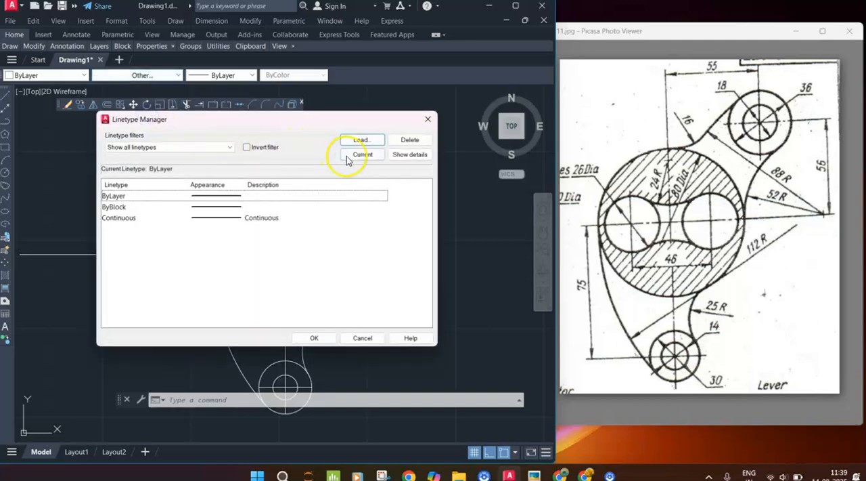
left_click(362, 140)
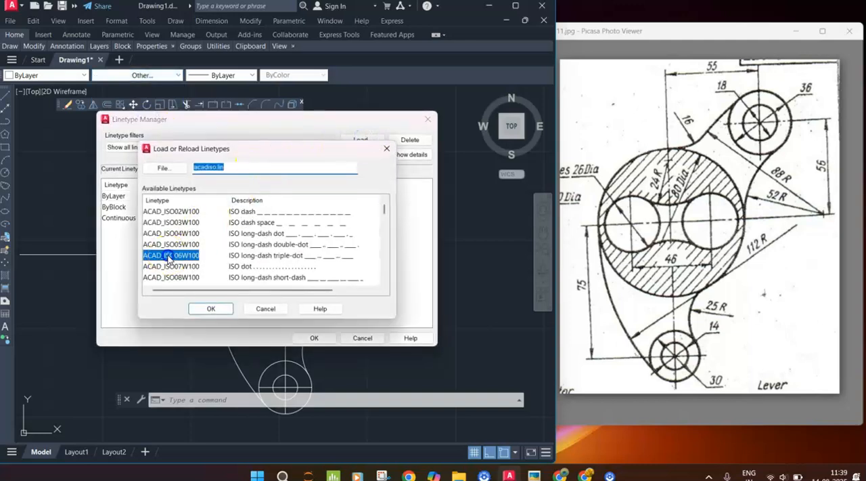
scroll(168, 259, "down", 6)
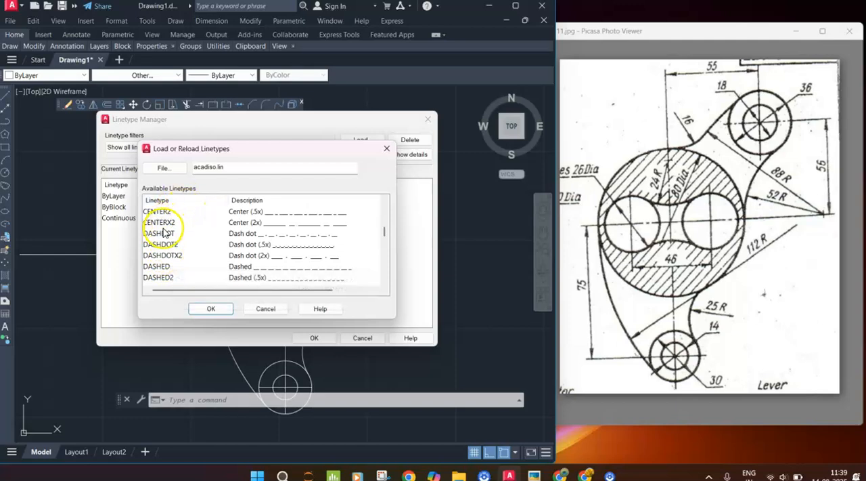
scroll(162, 233, "up", 1)
left_click(162, 233)
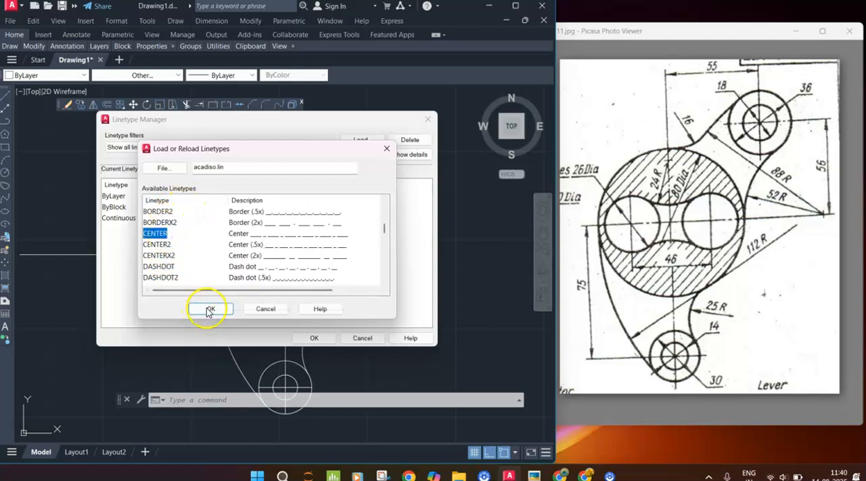
left_click(210, 310)
left_click(312, 337)
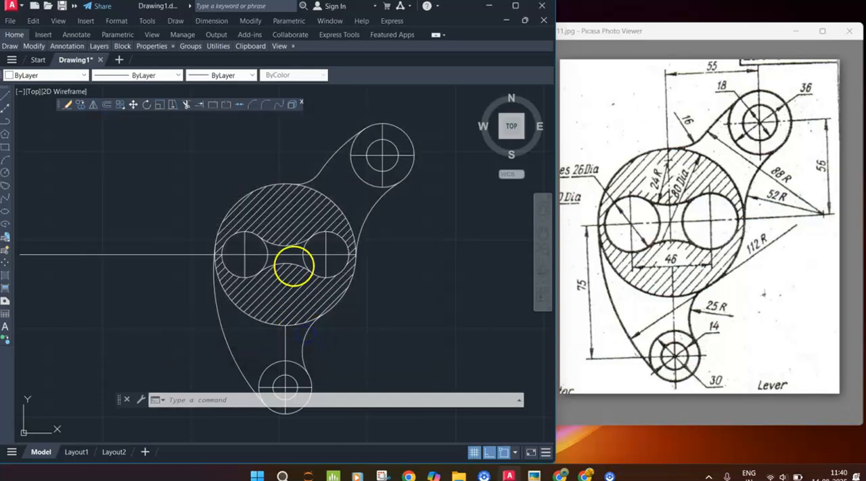
left_click(145, 82)
left_click(156, 83)
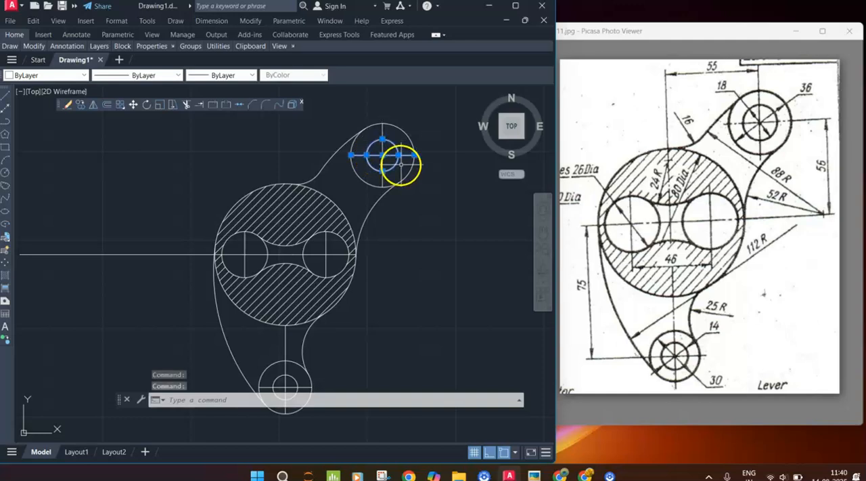
key("Escape")
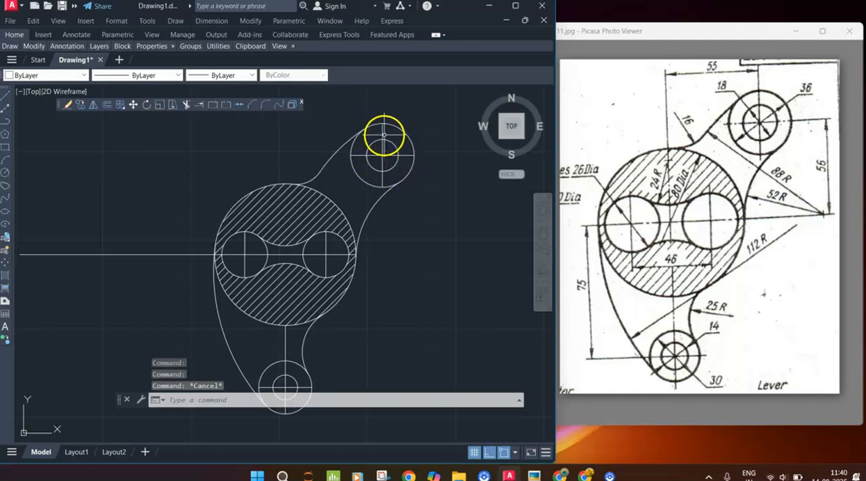
Assign the CENTER linetype to the centre lines of both bosses, the two body holes and the long horizontal axis.
left_click(384, 135)
left_click(404, 154)
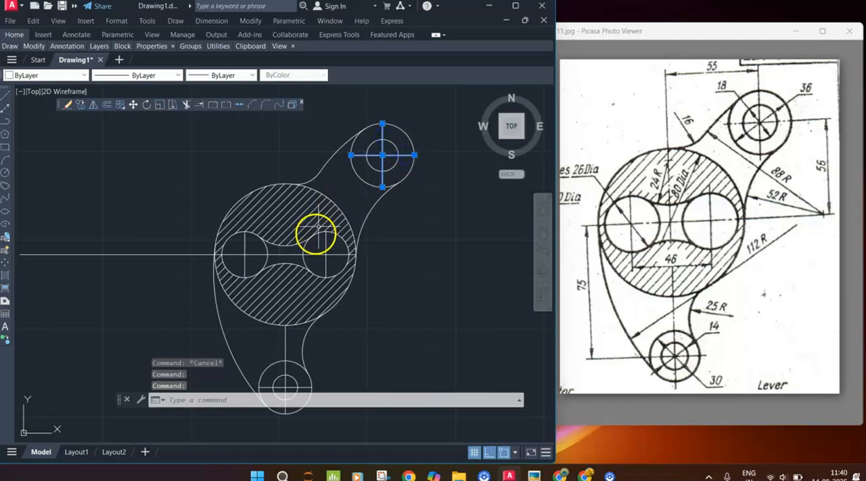
left_click(329, 254)
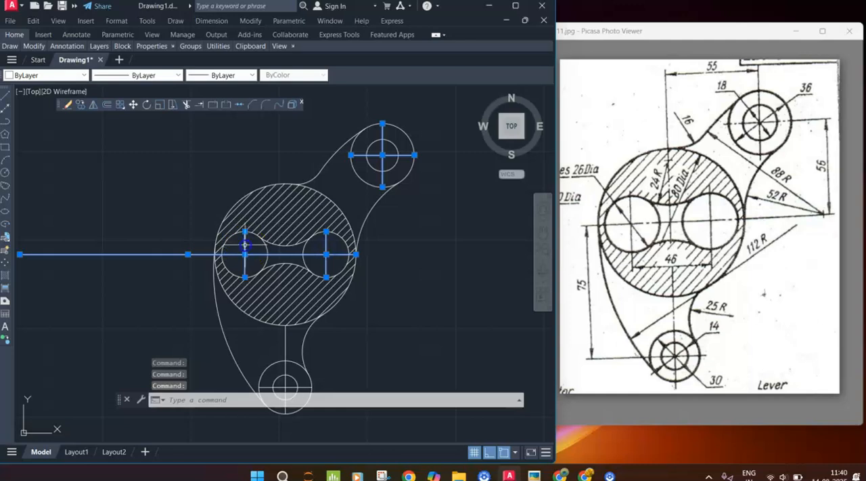
scroll(270, 322, "up", 2)
middle_click_drag(282, 345, 287, 270)
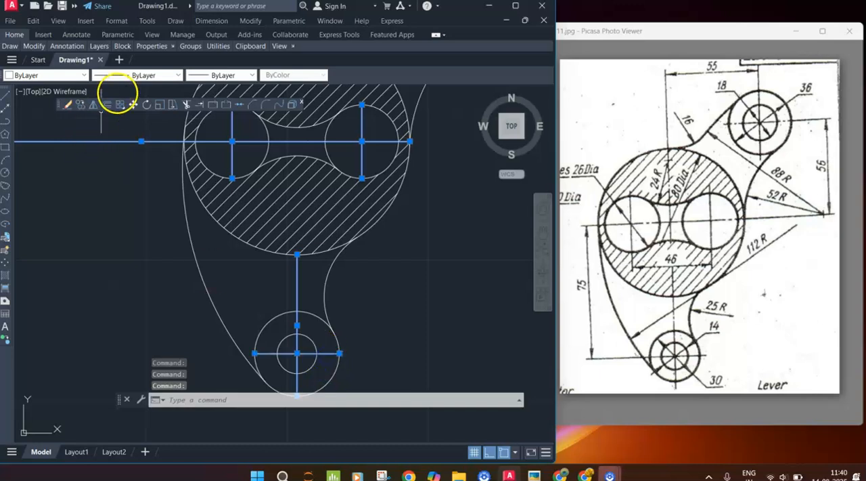
left_click(126, 75)
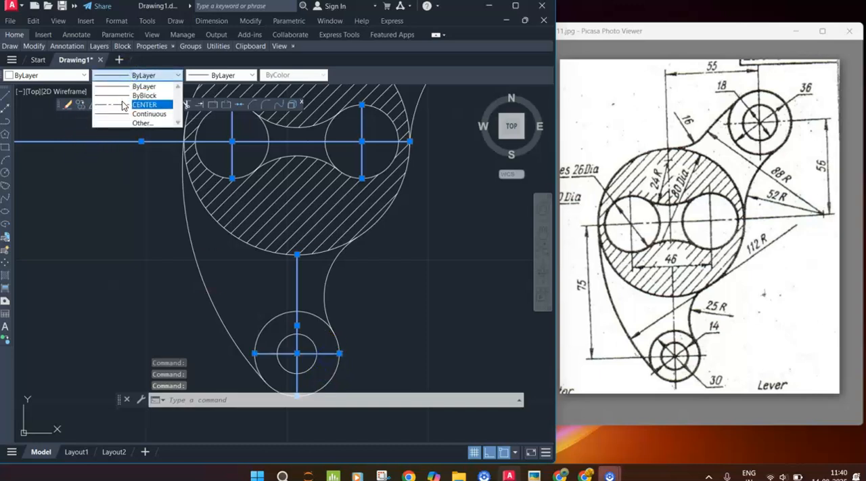
left_click(123, 104)
key("Escape")
Examine how the CENTER linetype displays on the body axis and the upper boss's centre lines.
scroll(449, 170, "down", 3)
scroll(450, 170, "up", 2)
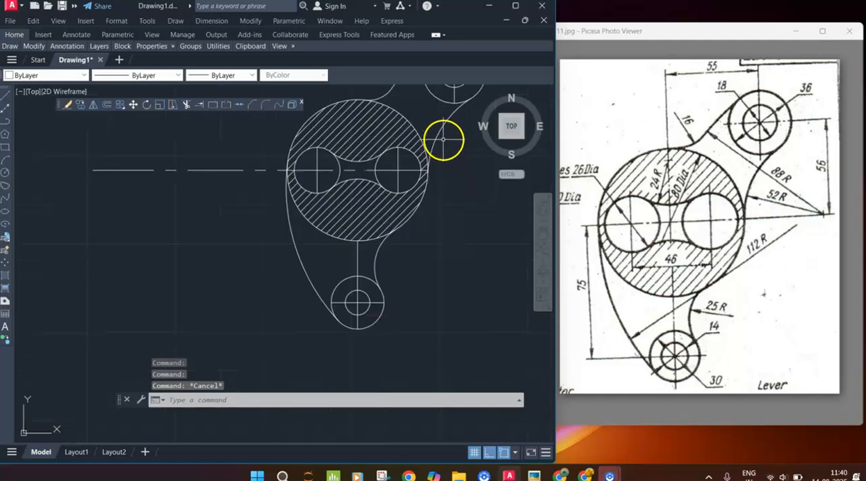
scroll(359, 149, "up", 2)
scroll(300, 277, "up", 1)
scroll(292, 203, "down", 3)
scroll(352, 177, "up", 4)
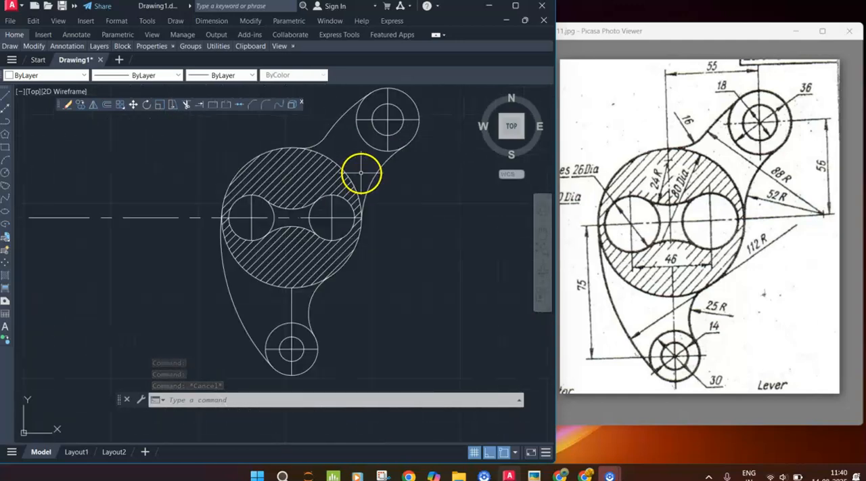
scroll(411, 114, "up", 2)
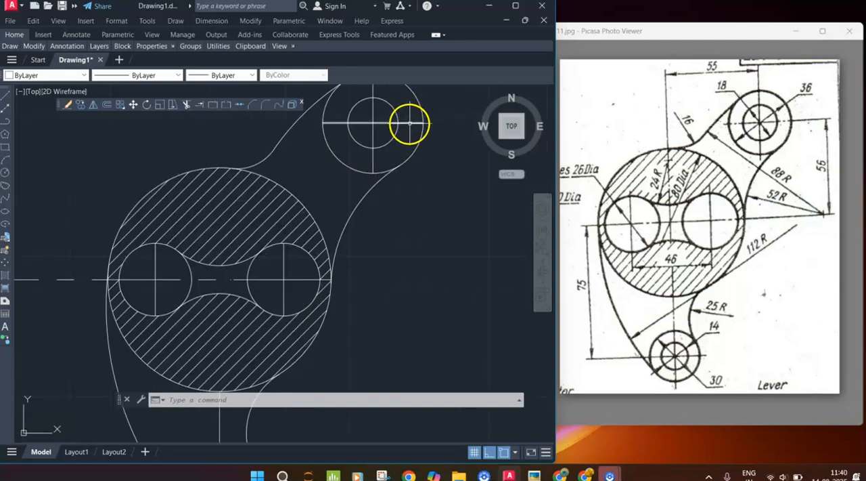
left_click(409, 123)
key("Escape")
key("Escape")
scroll(378, 201, "down", 2)
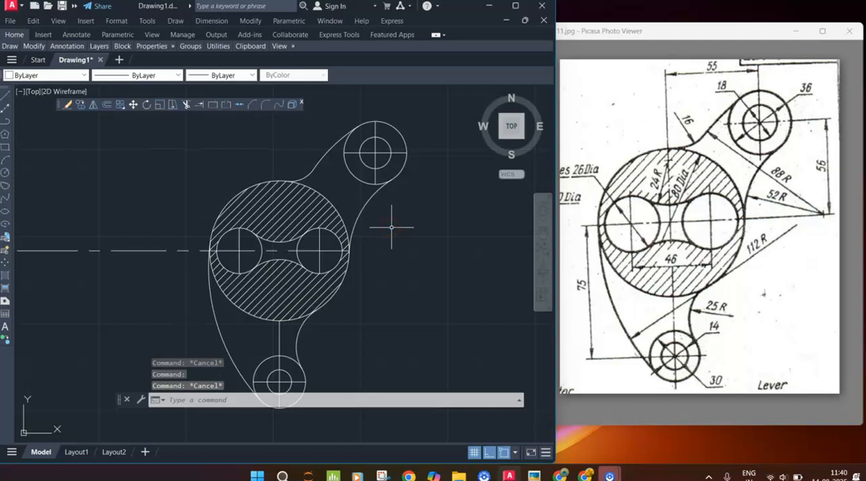
Add diameter dimensions to the outer and inner circles of the upper boss, with their text outside the boss.
middle_click_drag(396, 255, 393, 239)
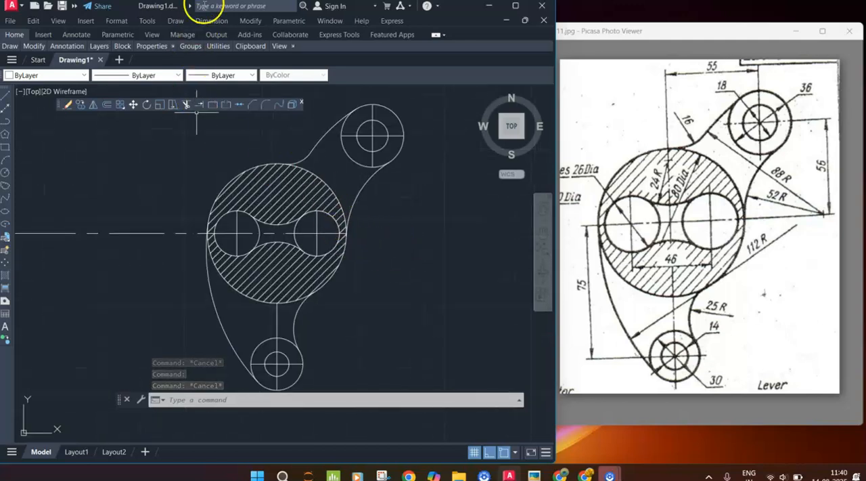
left_click(214, 23)
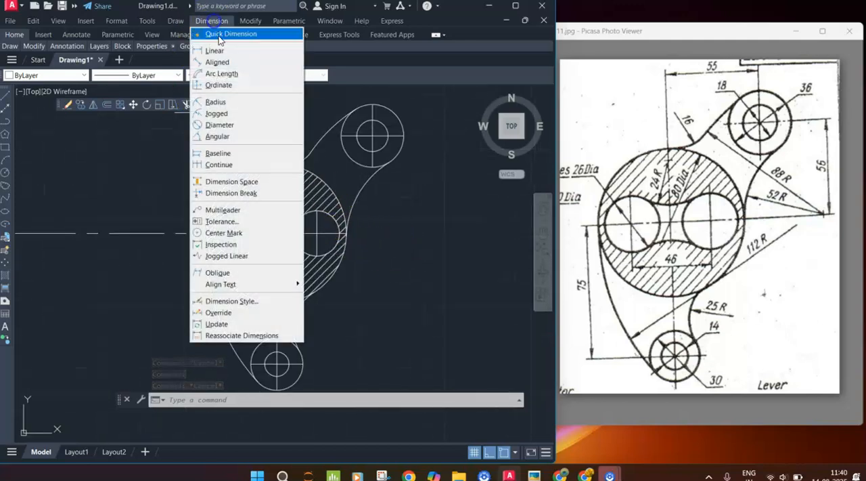
left_click(228, 124)
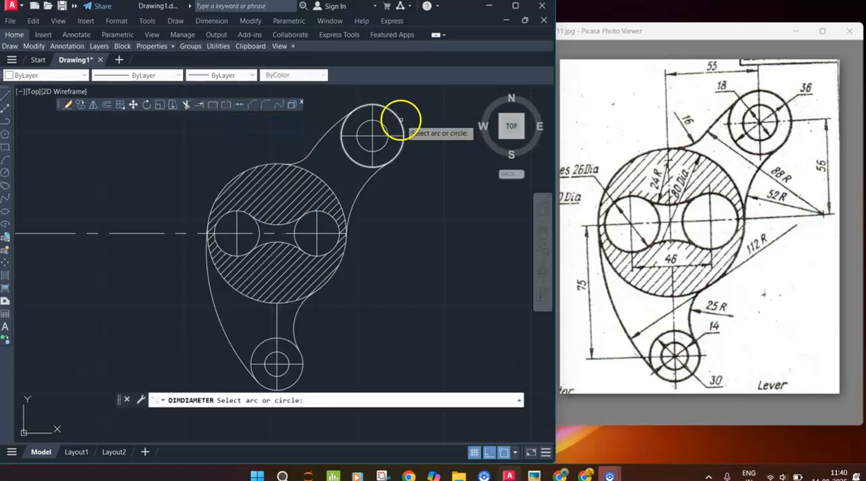
left_click(400, 120)
left_click(410, 117)
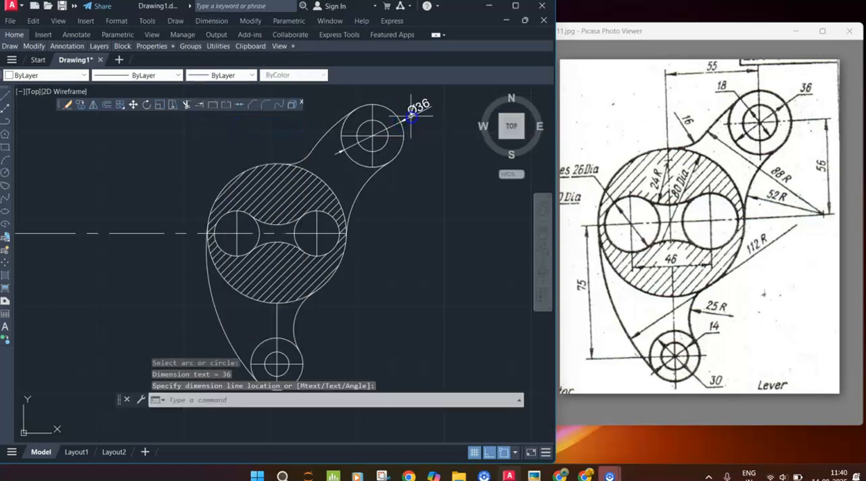
left_click(212, 22)
left_click(229, 124)
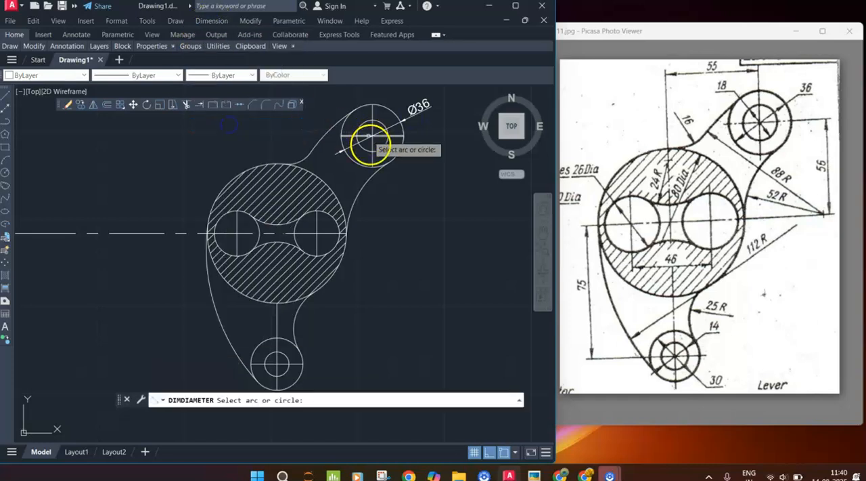
left_click(379, 148)
left_click(424, 165)
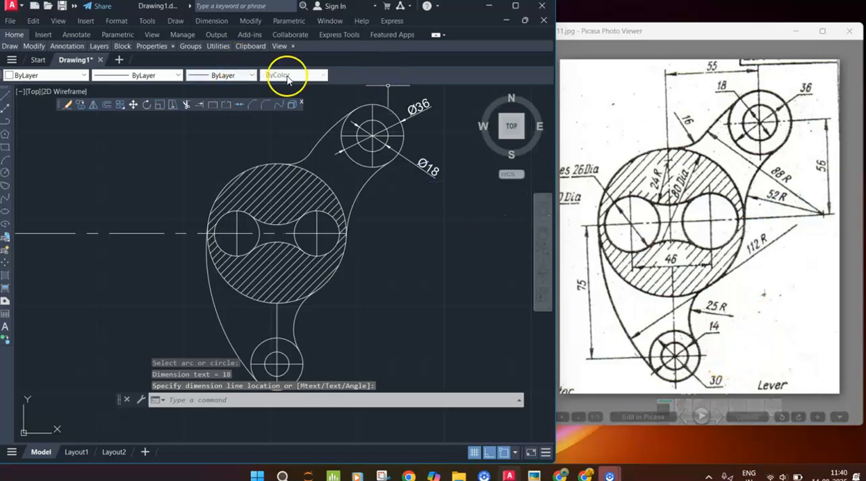
middle_click_drag(377, 197, 381, 212)
left_click(212, 20)
left_click(215, 48)
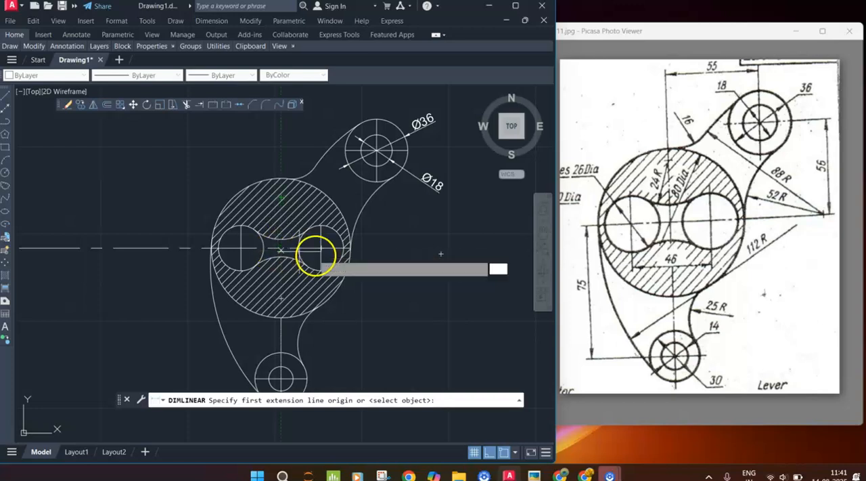
scroll(315, 251, "up", 4)
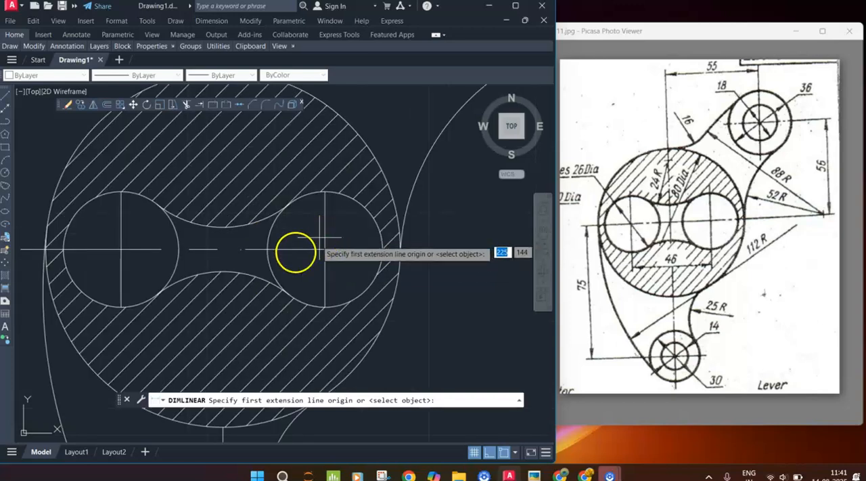
left_click(241, 250)
scroll(449, 233, "down", 6)
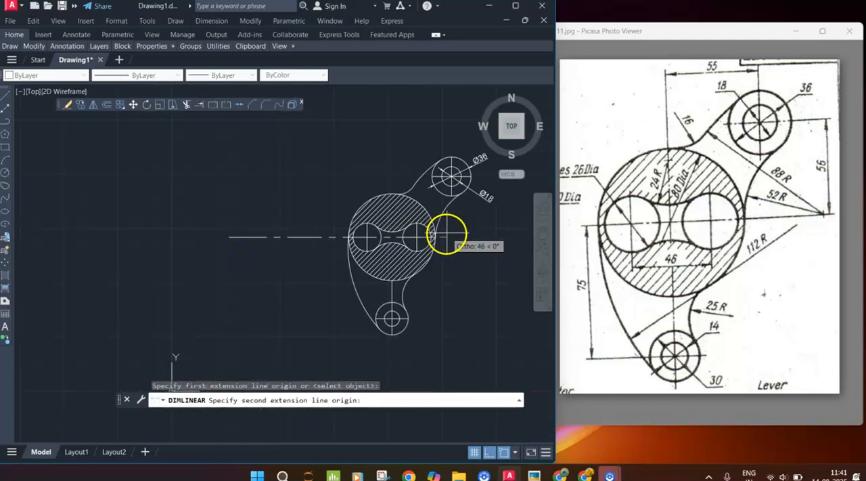
left_click(453, 176)
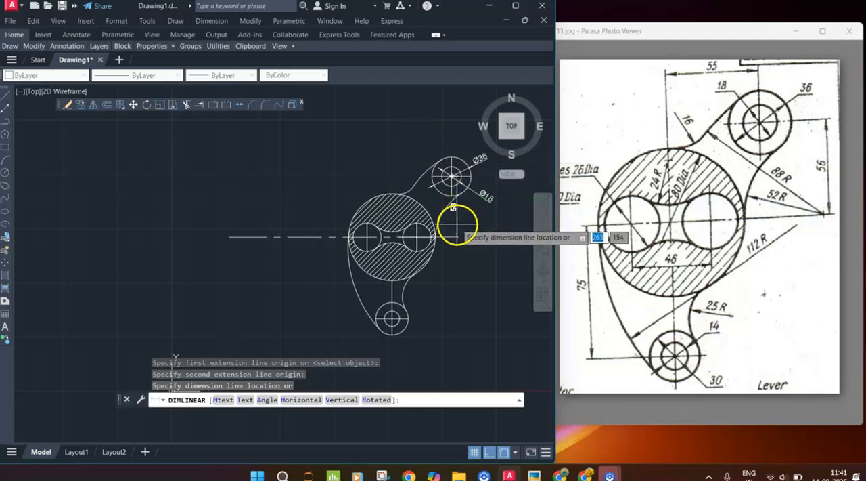
key("Escape")
Draw a short vertical line upward from the centre of the hatched body, midway between its two holes.
scroll(443, 203, "up", 4)
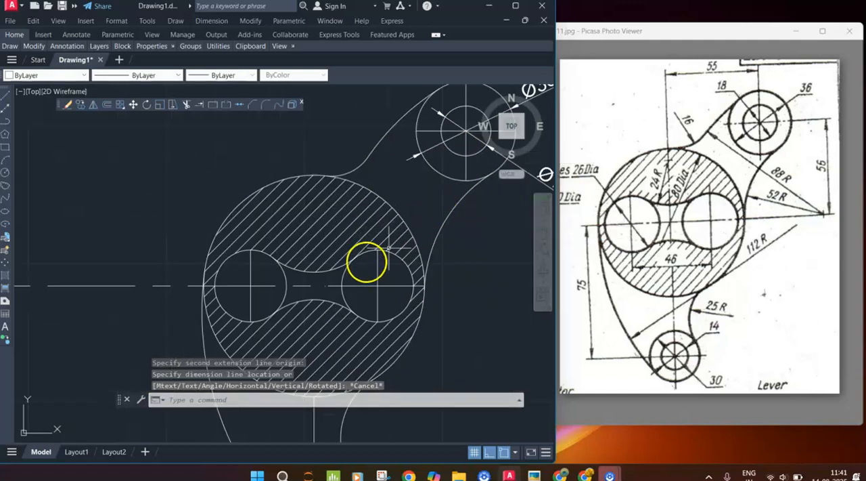
left_click(5, 98)
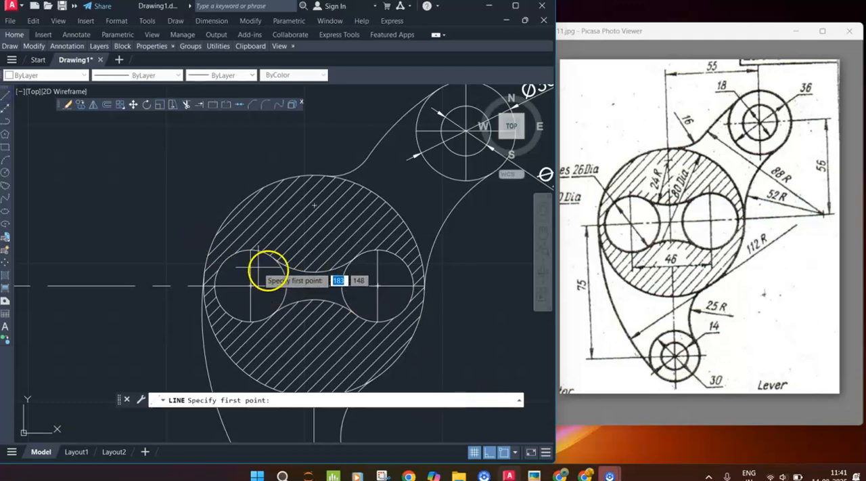
left_click(312, 287)
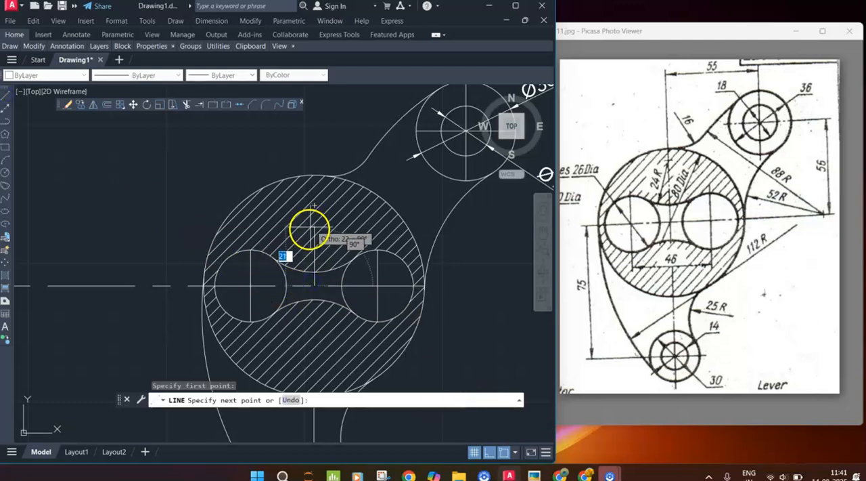
left_click(314, 241)
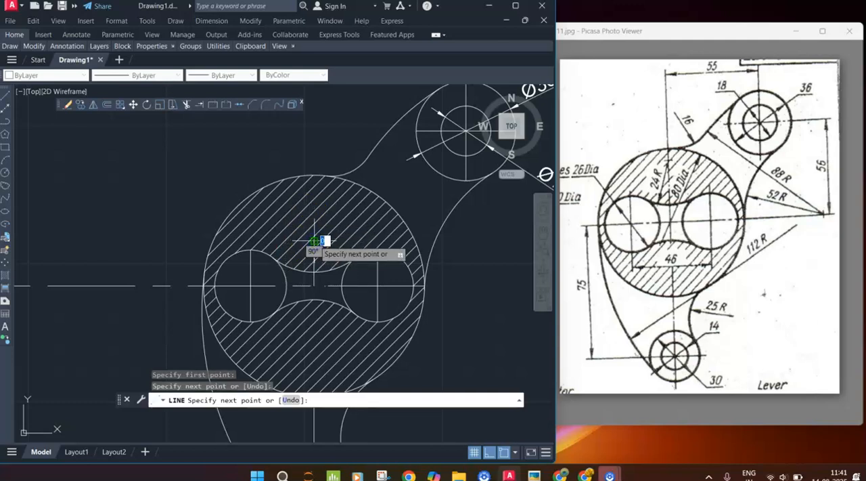
key("Escape")
Add a horizontal linear dimension between the upper boss centre and the body centre, placed above the boss.
left_click(197, 21)
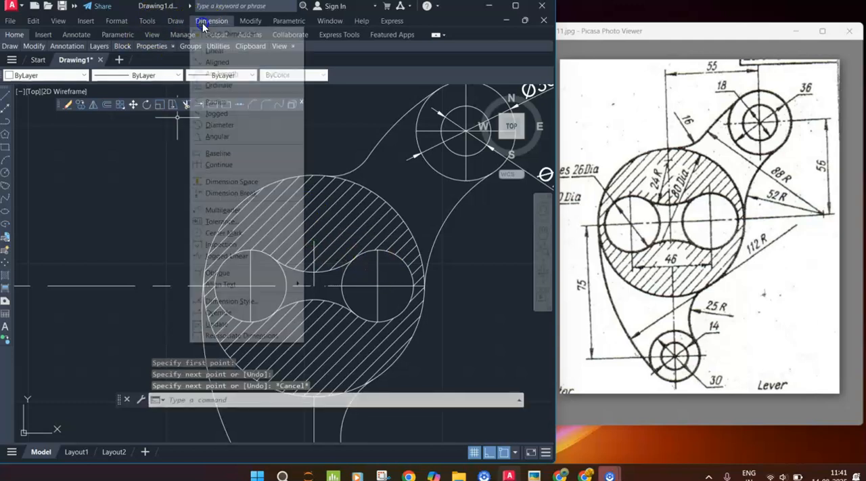
left_click(213, 51)
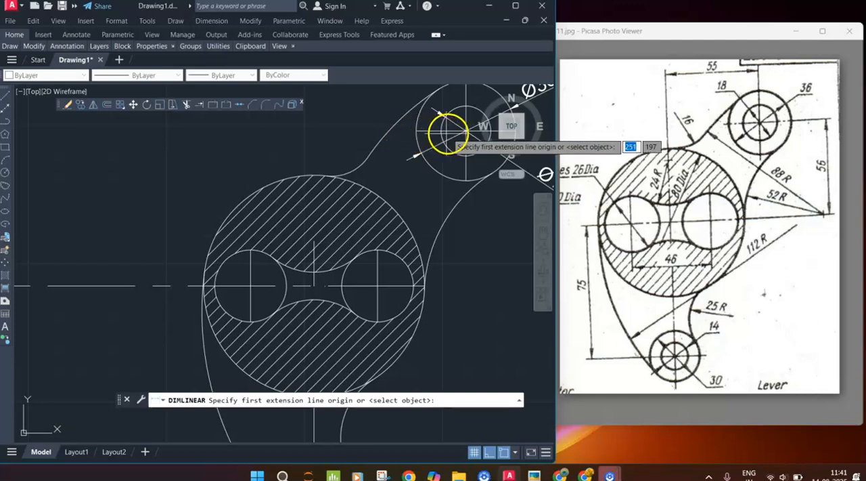
left_click(467, 132)
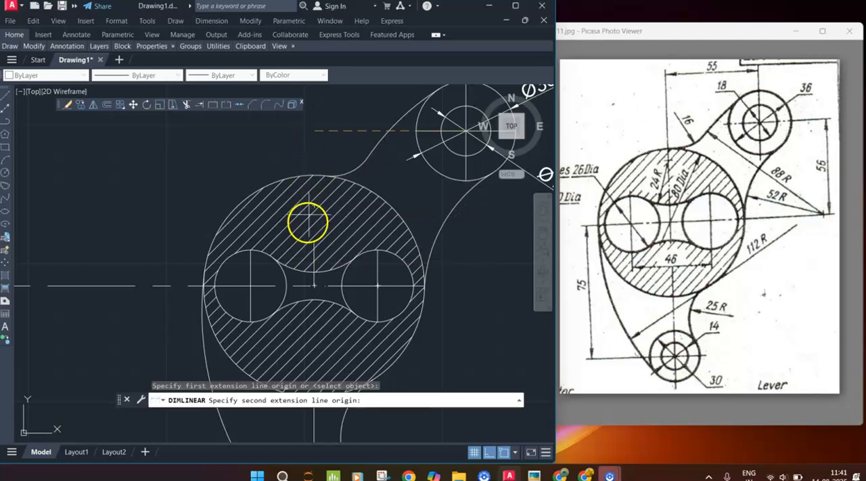
left_click(313, 286)
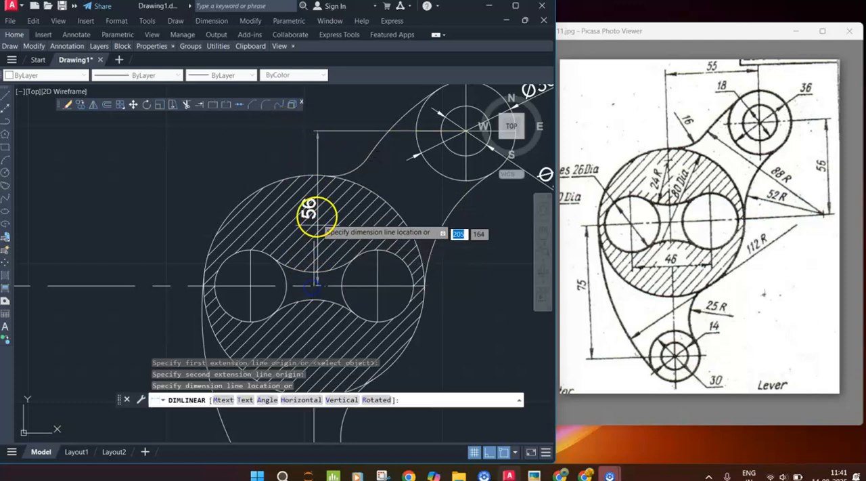
middle_click_drag(388, 95, 396, 170)
left_click(390, 145)
scroll(429, 270, "down", 2)
middle_click_drag(430, 271, 391, 181)
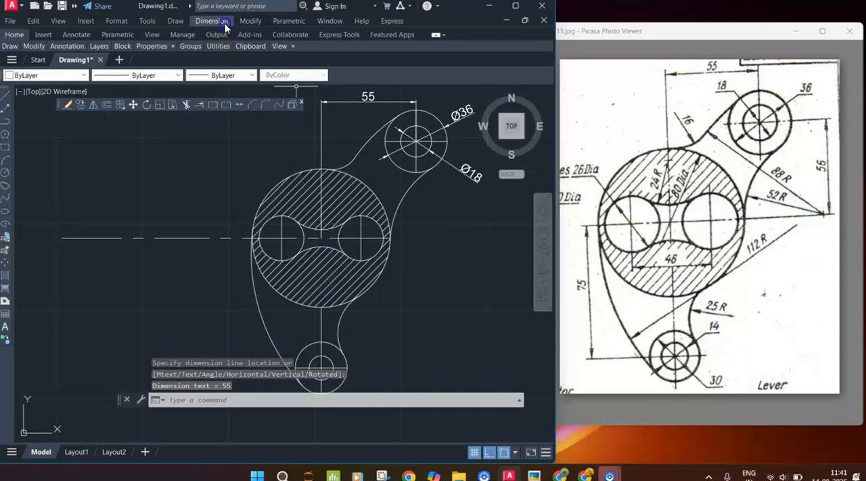
Add a vertical linear dimension from the upper boss centre down to the body's horizontal axis, placed to the right of the boss.
left_click(225, 27)
left_click(234, 47)
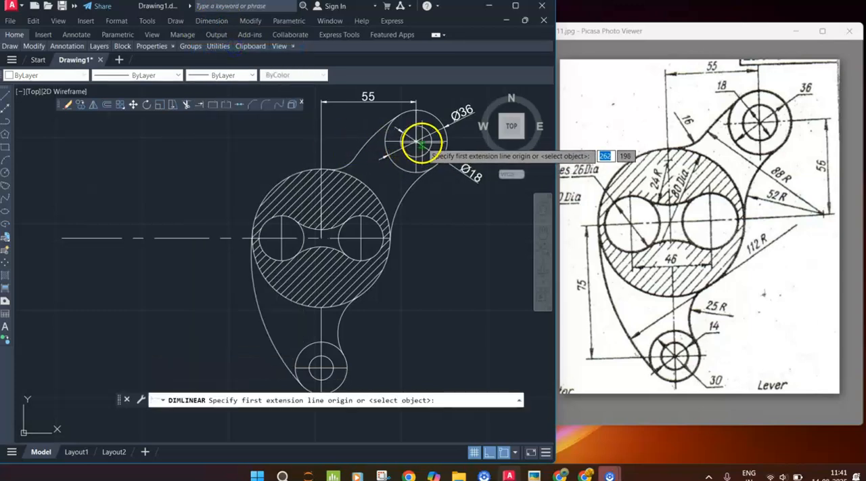
left_click(417, 141)
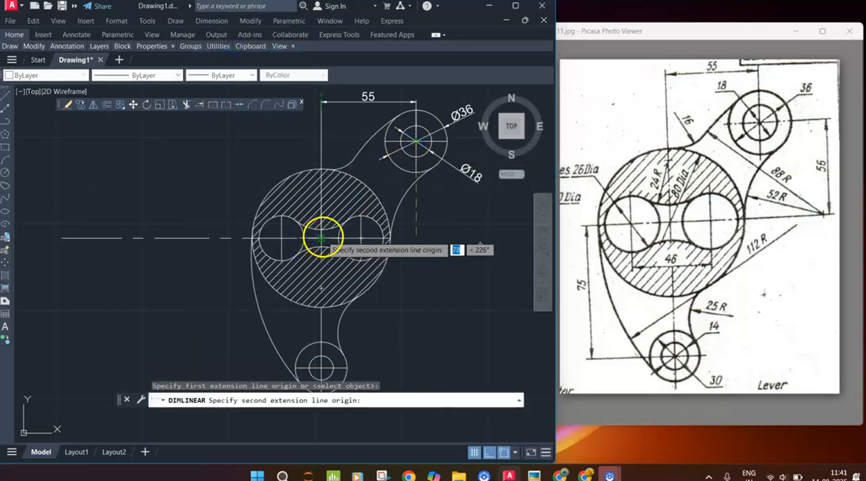
left_click(417, 237)
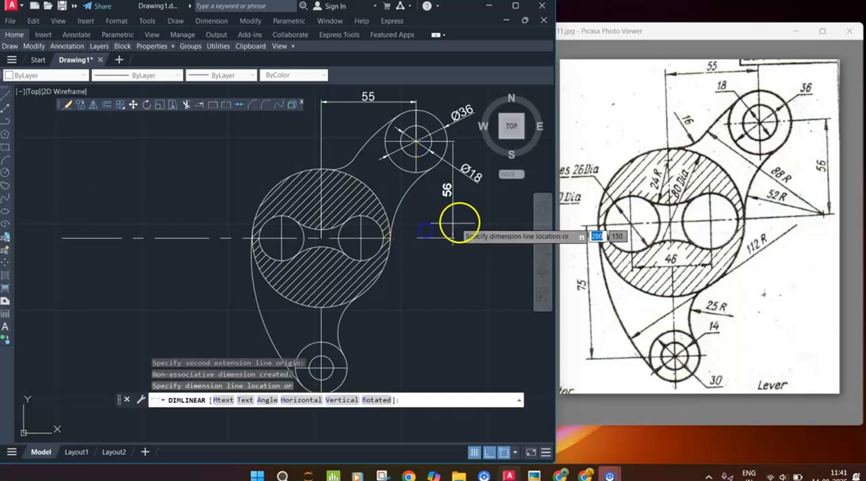
left_click(491, 222)
Add a radius dimension to the concave arc joining the body's right side to the upper boss, with its text outside the arm.
middle_click_drag(437, 230, 381, 229)
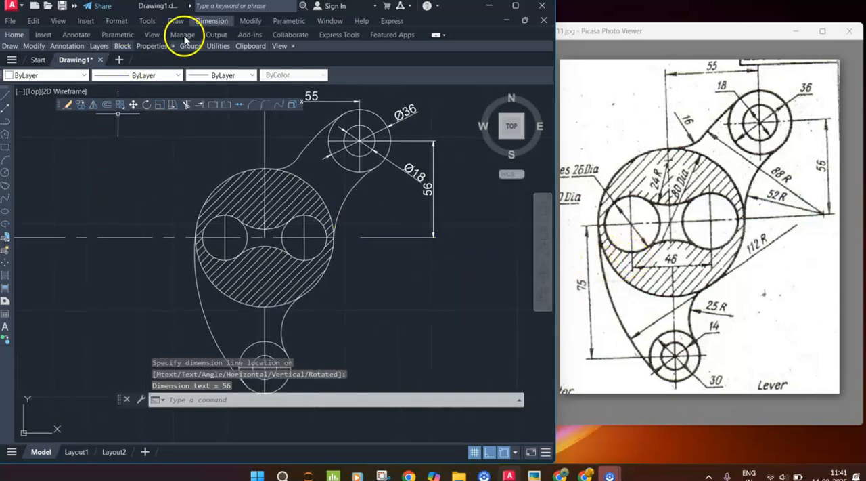
left_click(215, 20)
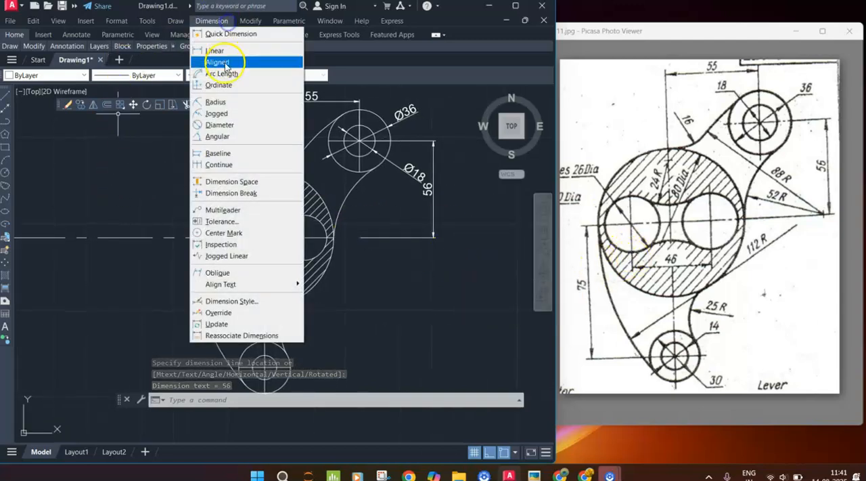
left_click(218, 102)
left_click(347, 203)
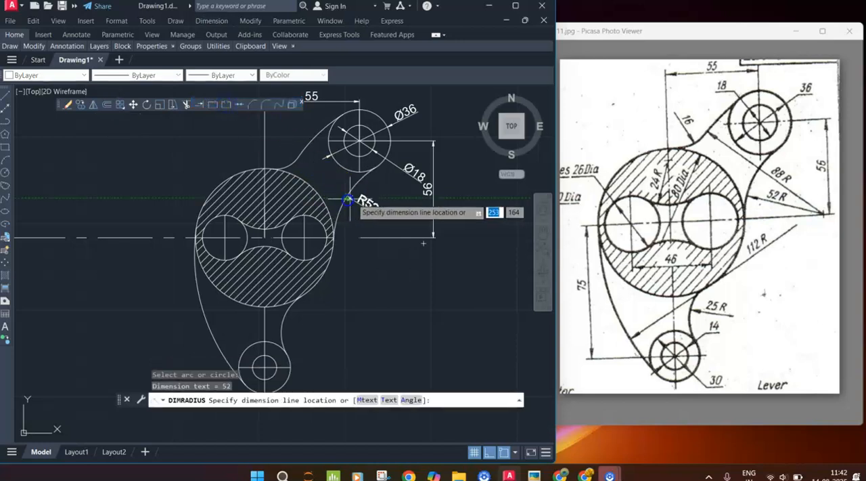
left_click(365, 203)
Add radius dimensions to the upper arm's long left-edge arc, text inside the arm, and to the small fillet at the body, text outside.
left_click(216, 21)
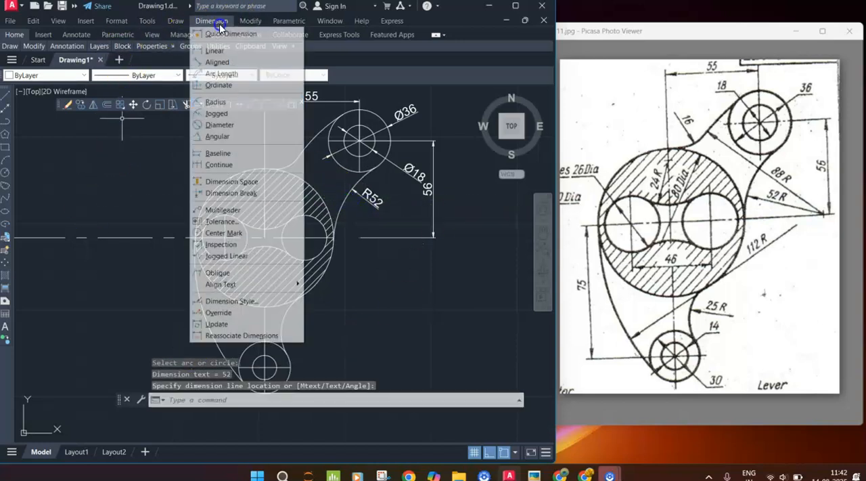
left_click(216, 101)
left_click(313, 139)
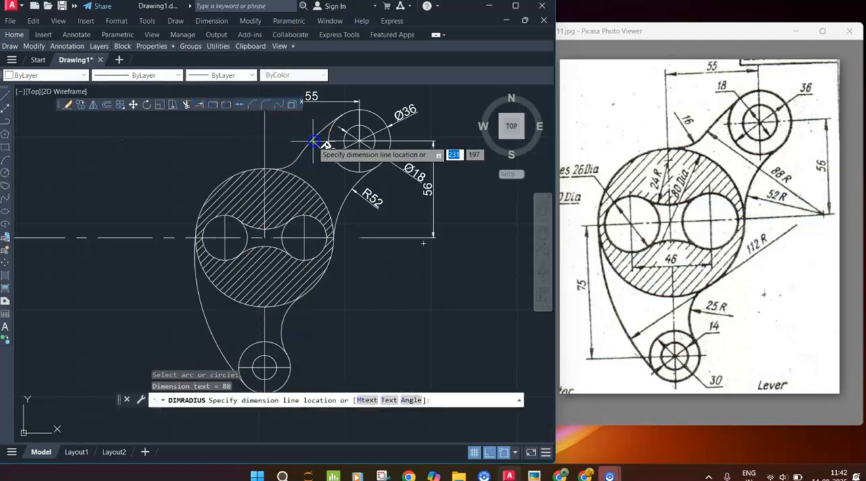
left_click(323, 172)
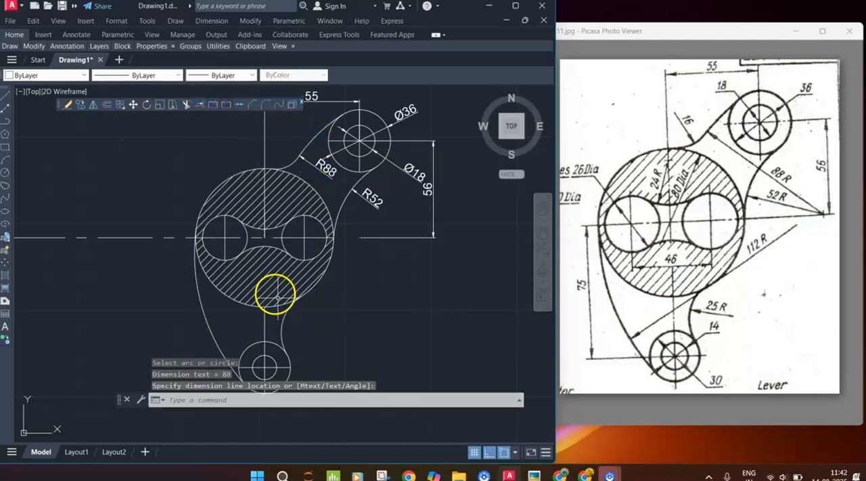
left_click(211, 20)
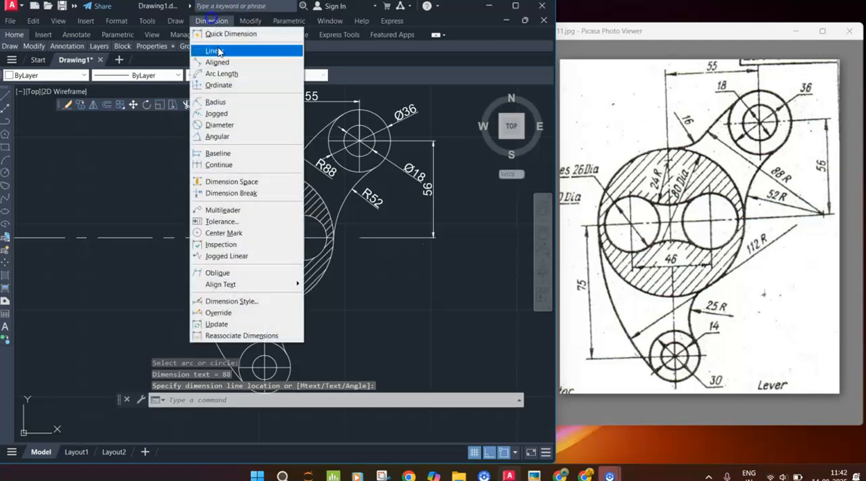
left_click(223, 102)
left_click(290, 164)
left_click(288, 155)
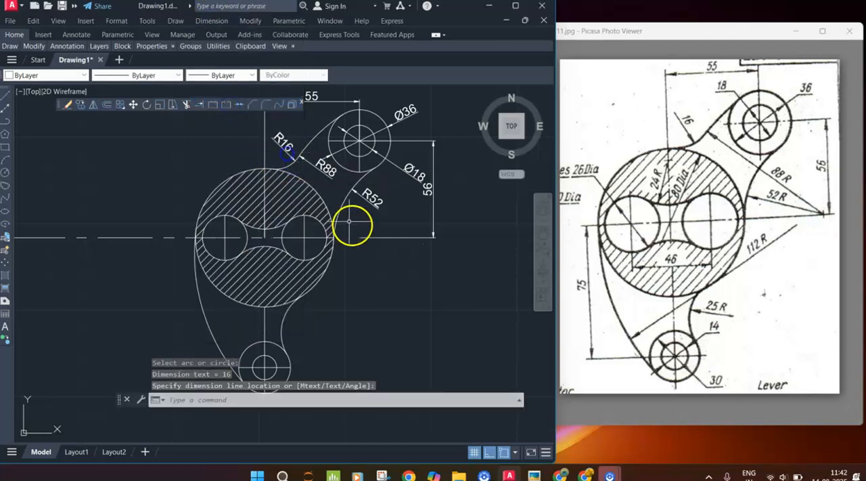
Add a vertical linear dimension between the lower boss centre and the body centre, placed to the left of the lever.
left_click(212, 21)
left_click(218, 50)
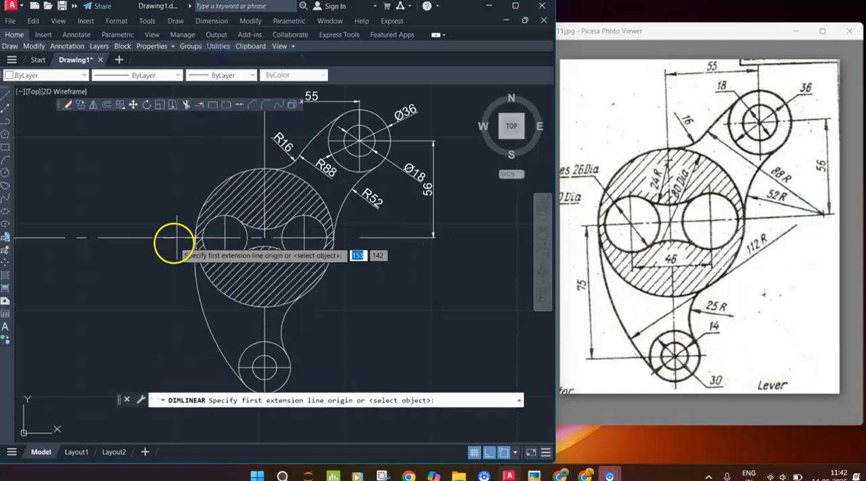
left_click(264, 367)
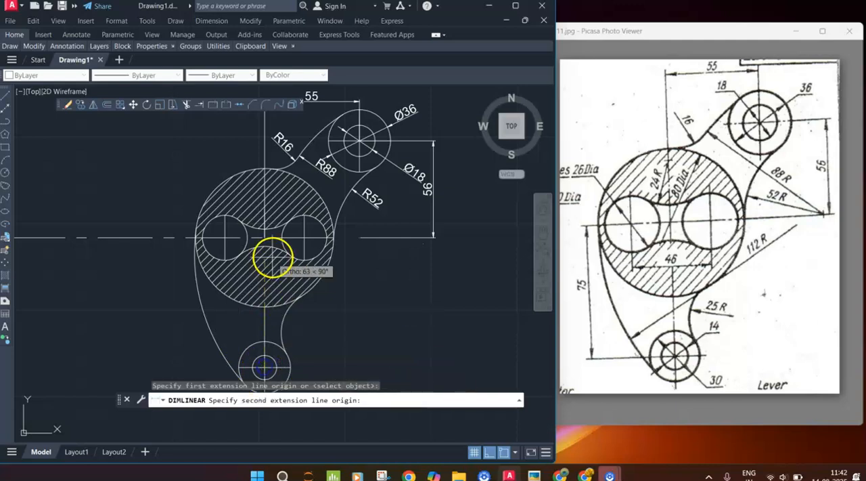
left_click(265, 237)
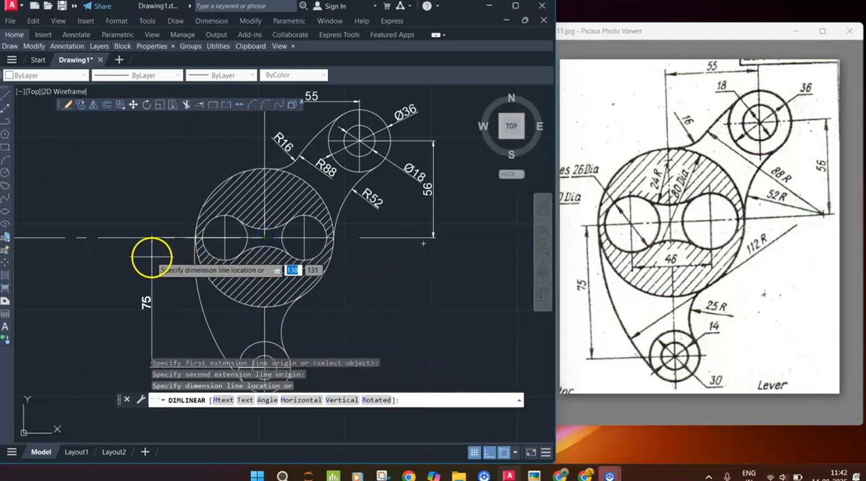
left_click(152, 257)
Add radius dimensions to the lower arm's right concave arc, text outside, and to its large left arc, text inside the arm.
middle_click_drag(293, 309, 306, 273)
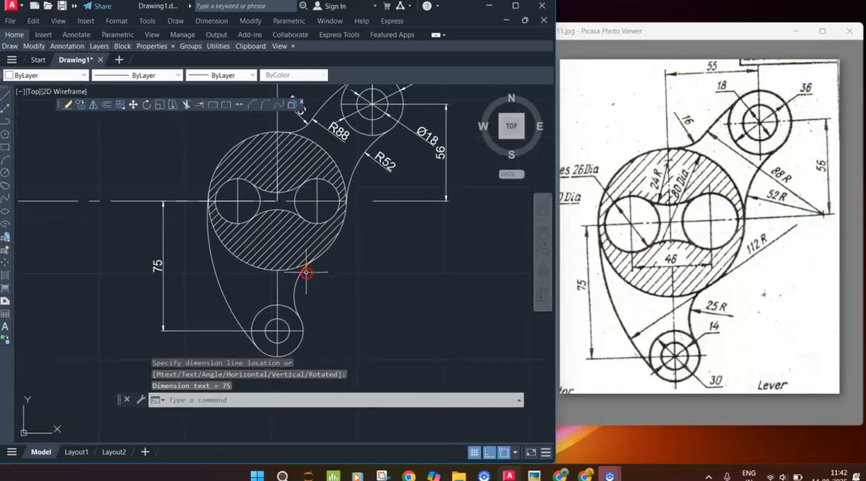
left_click(210, 21)
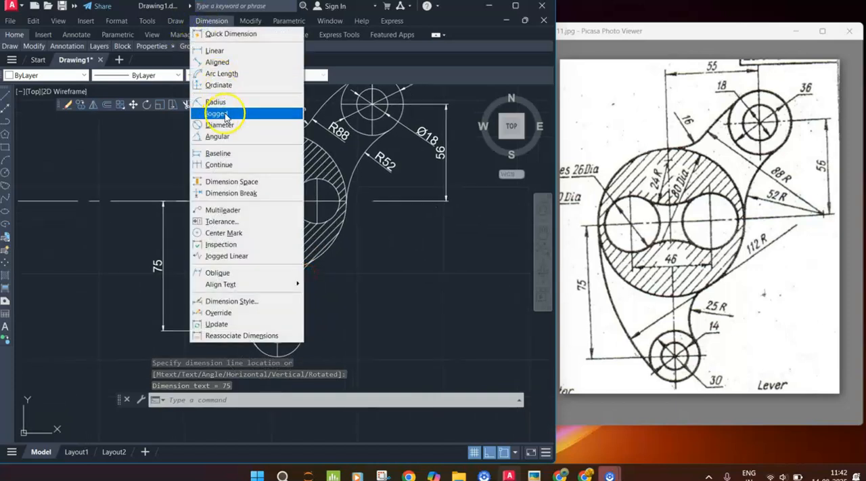
left_click(222, 102)
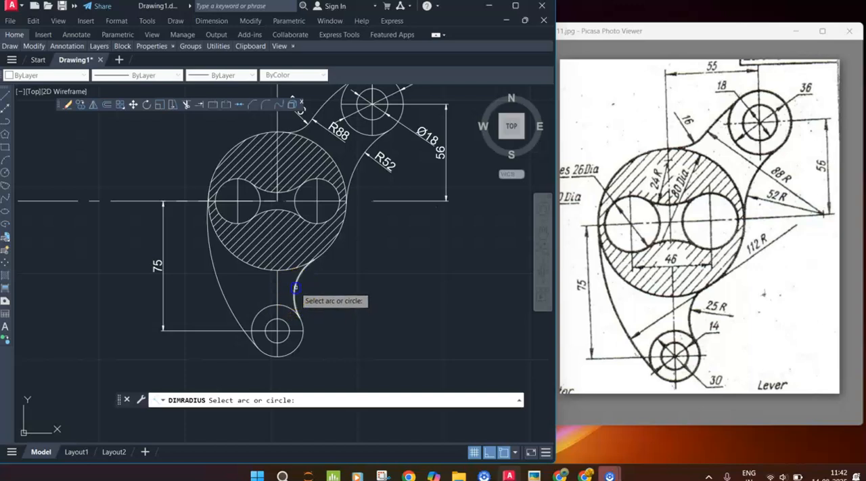
left_click(295, 287)
left_click(336, 297)
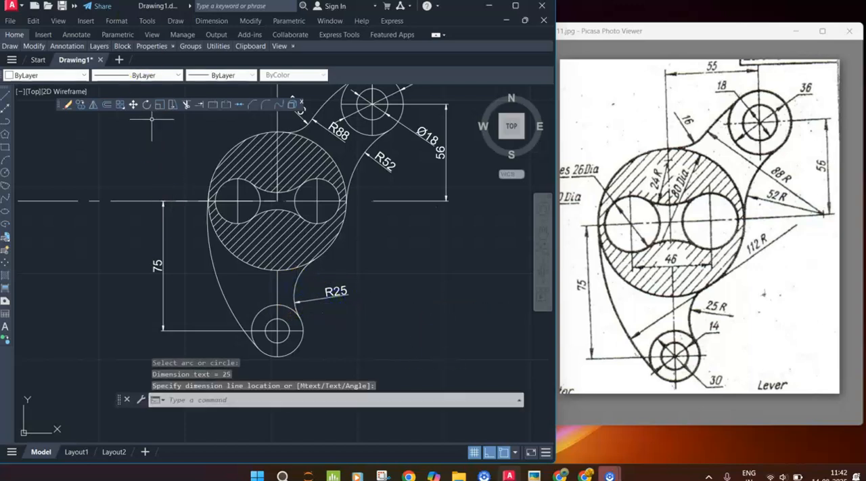
left_click(204, 26)
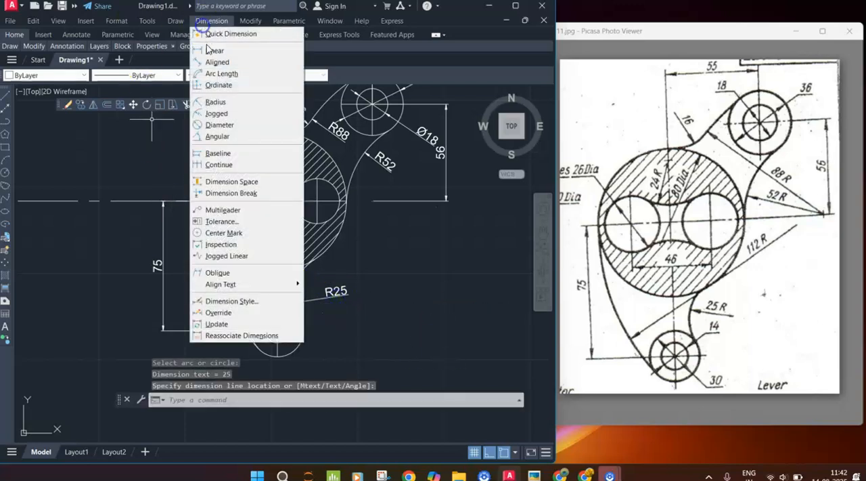
left_click(217, 99)
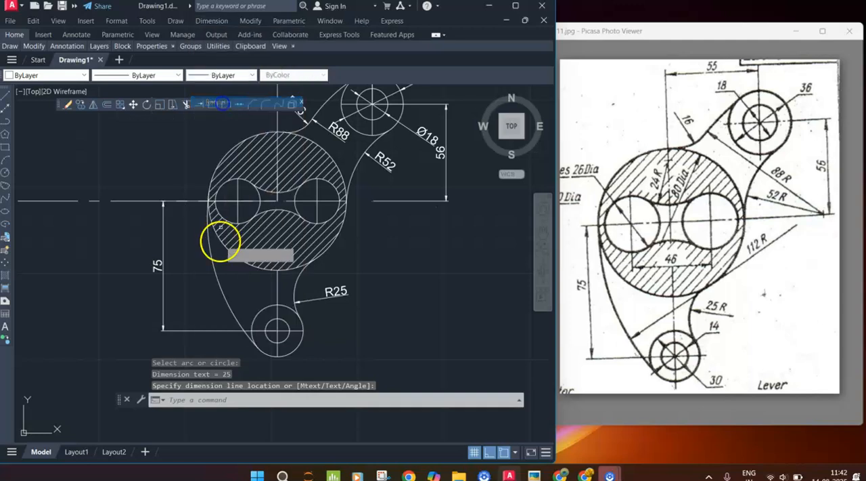
left_click(221, 287)
left_click(229, 288)
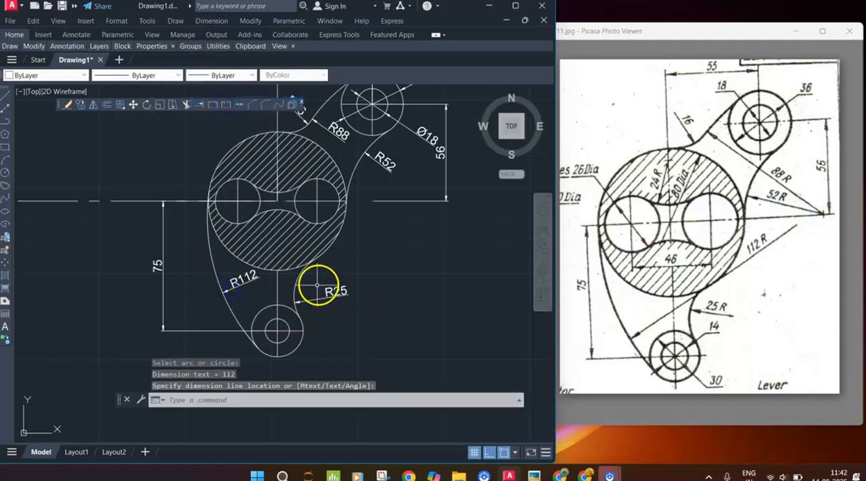
Add a diameter dimension to the left hole in the hatched body, with its text outside the body at the upper left.
left_click(218, 24)
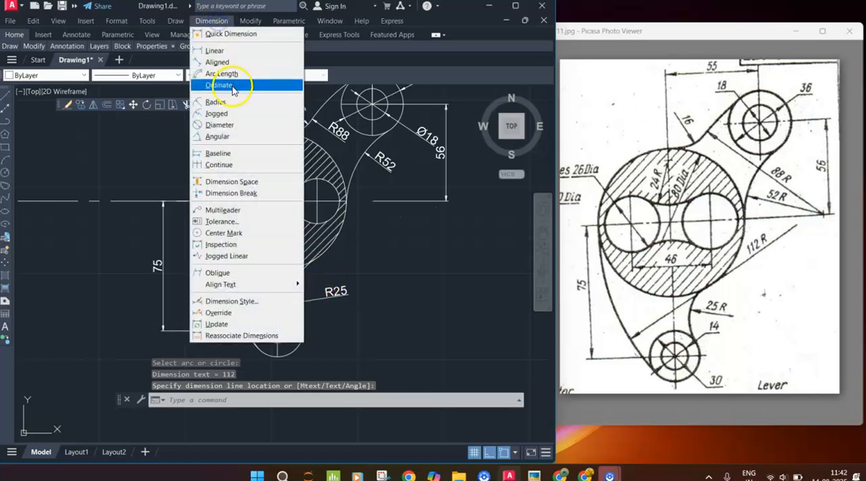
left_click(216, 126)
left_click(224, 211)
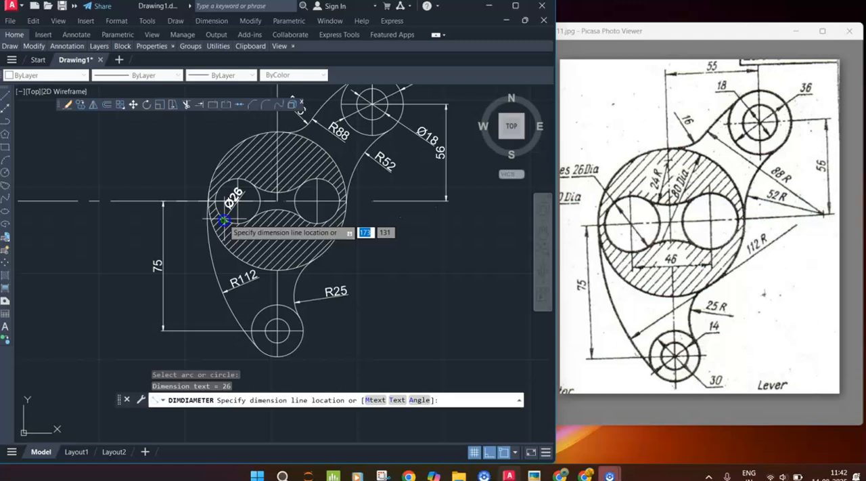
left_click(187, 170)
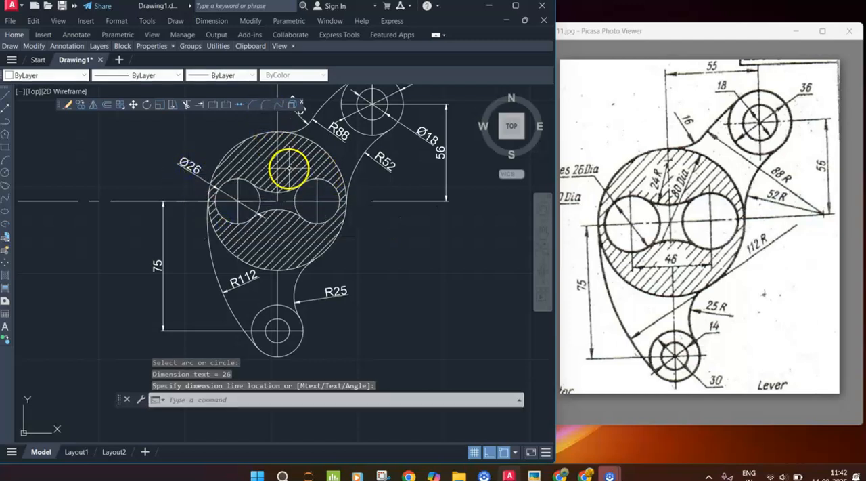
Add a horizontal linear dimension between the centres of the body's two holes, placed just below the horizontal axis.
left_click(223, 21)
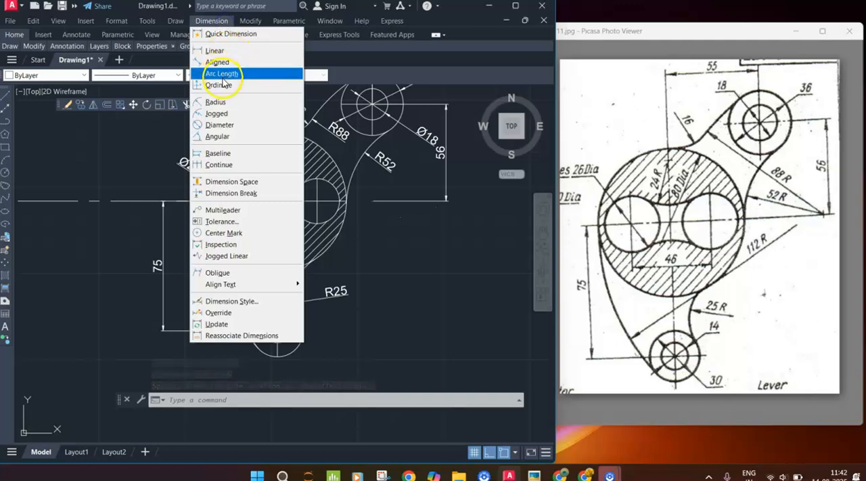
left_click(224, 55)
left_click(236, 201)
left_click(318, 201)
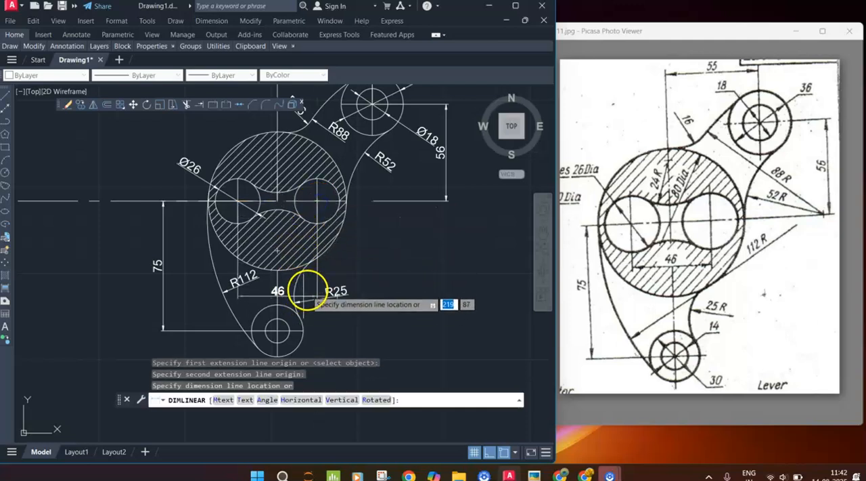
left_click(305, 210)
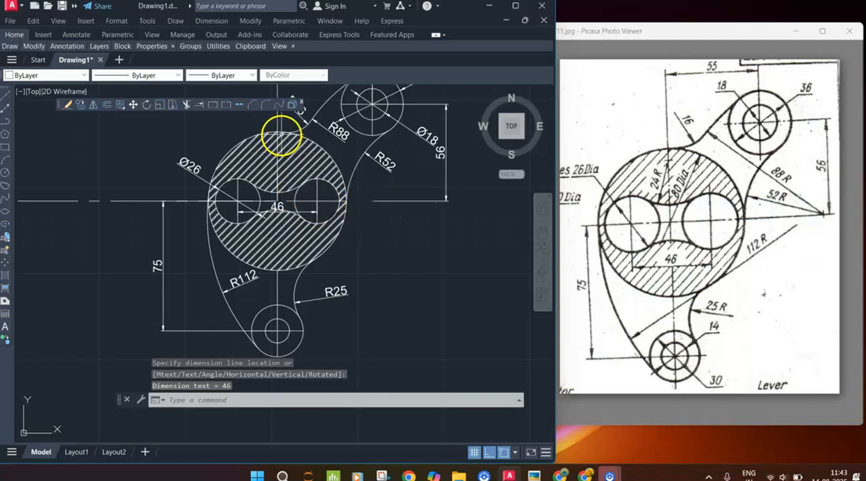
Add a radius dimension to the upper concave arc linking the two holes, with its text outside the body at the upper left.
left_click(212, 20)
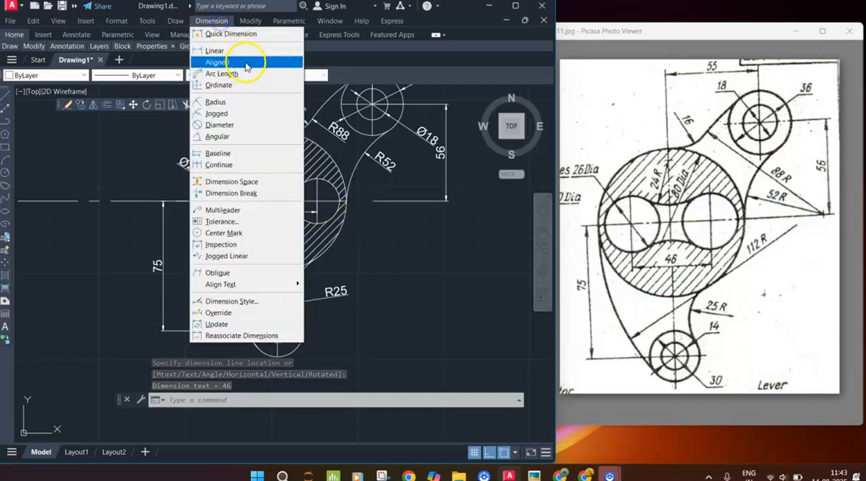
left_click(227, 103)
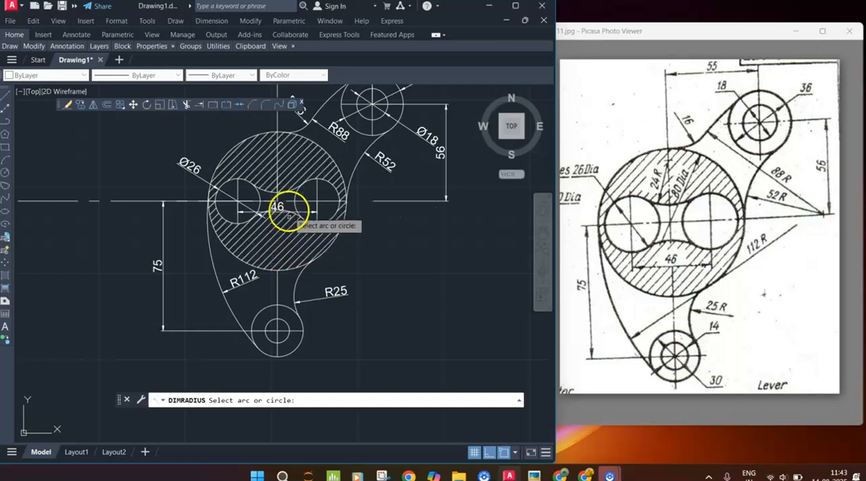
left_click(287, 190)
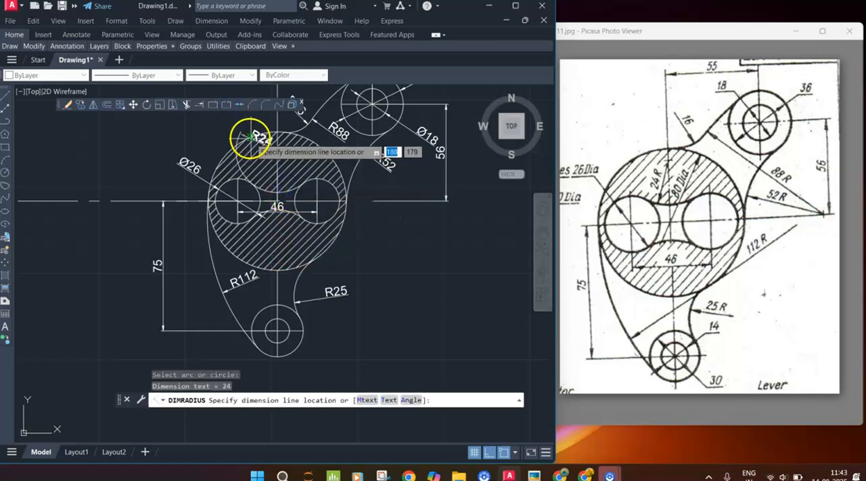
left_click(218, 124)
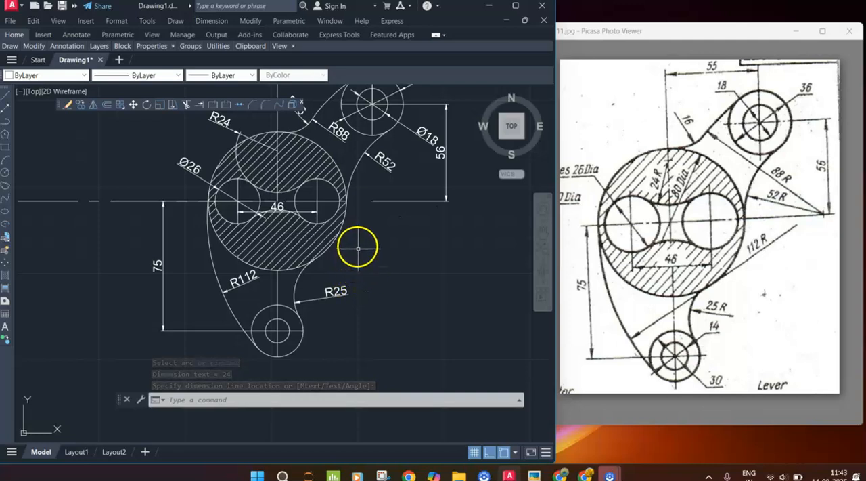
Move the floating Modify toolbar and the command line clear of the dimensioned lever.
scroll(356, 245, "up", 2)
mouse_move(356, 242)
middle_mouse_down()
mouse_move(396, 306)
mouse_move(365, 293)
middle_mouse_up()
scroll(397, 303, "down", 2)
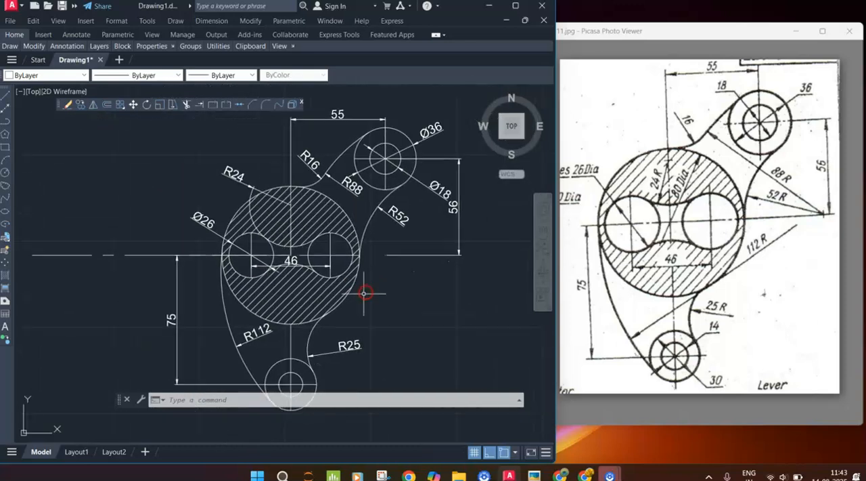
middle_click_drag(396, 337, 387, 326)
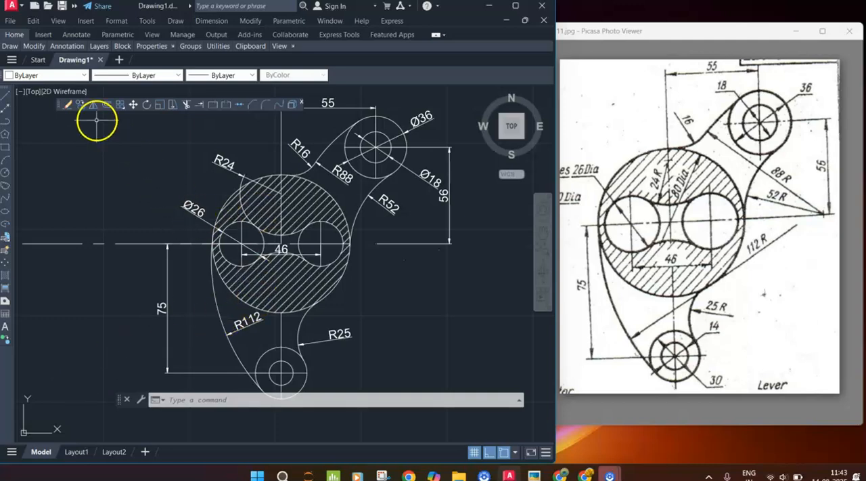
left_click_drag(61, 108, 26, 98)
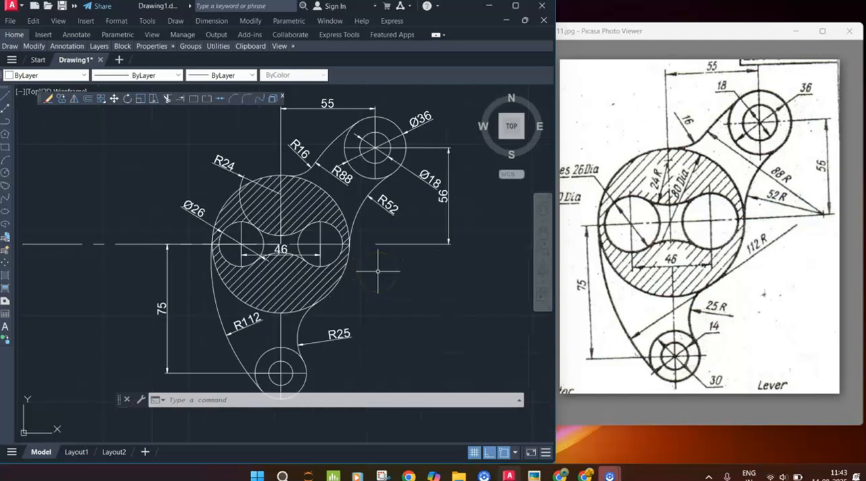
middle_click_drag(378, 272, 387, 273)
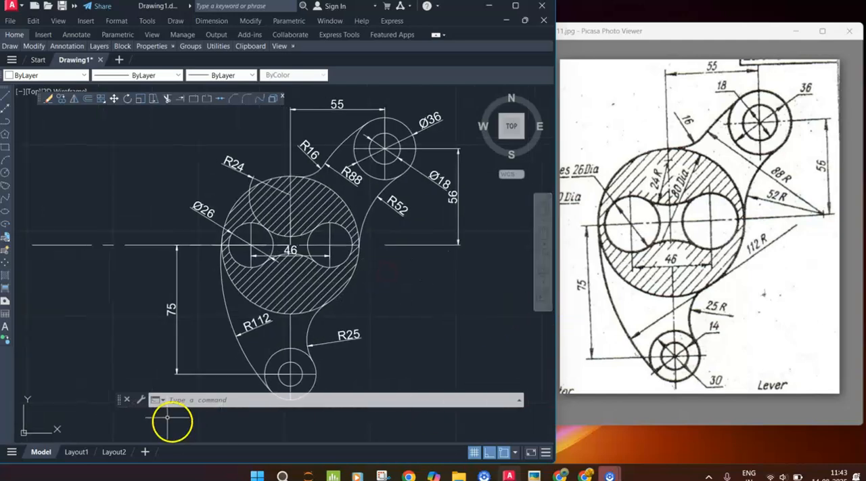
left_click_drag(118, 399, 113, 431)
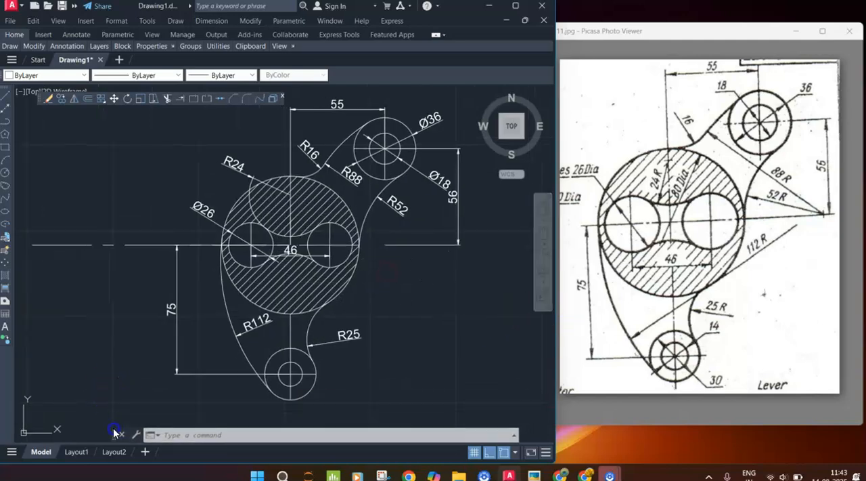